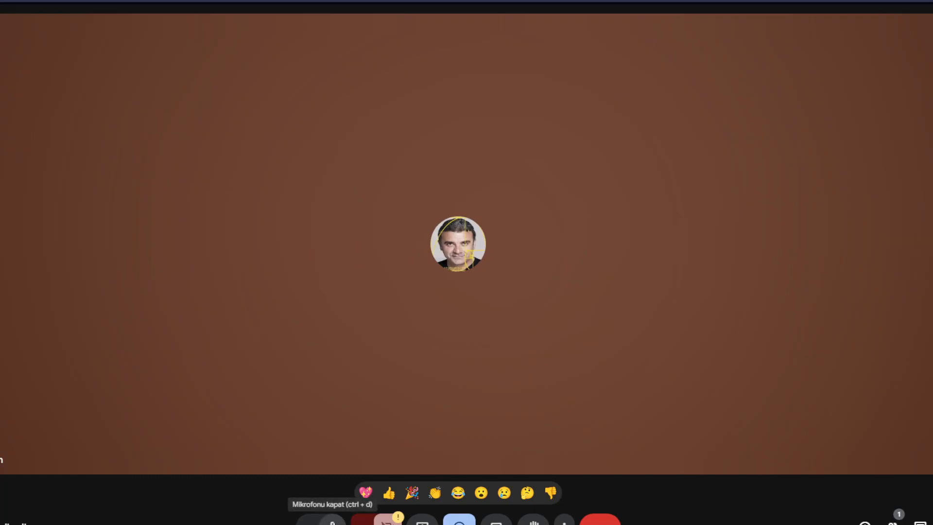
# Step: Present the entire screen in the Meet call with the mic back on, then bring Steam forward
pyautogui.click(333, 522)
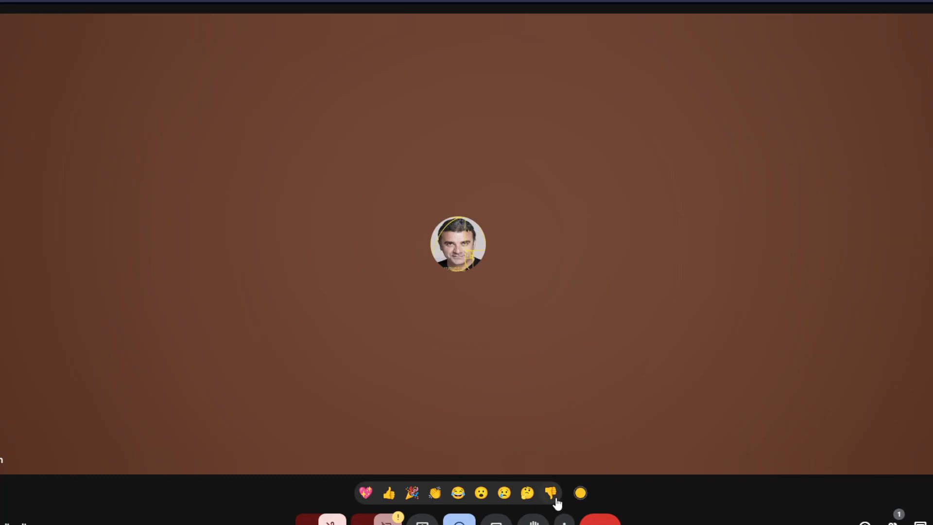
pyautogui.hotkey('ctrl', 'd')
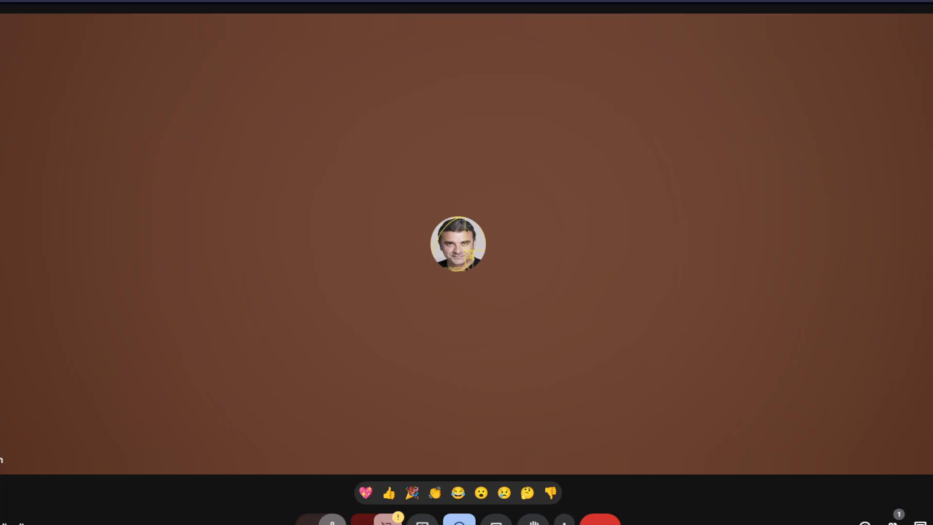
pyautogui.click(423, 521)
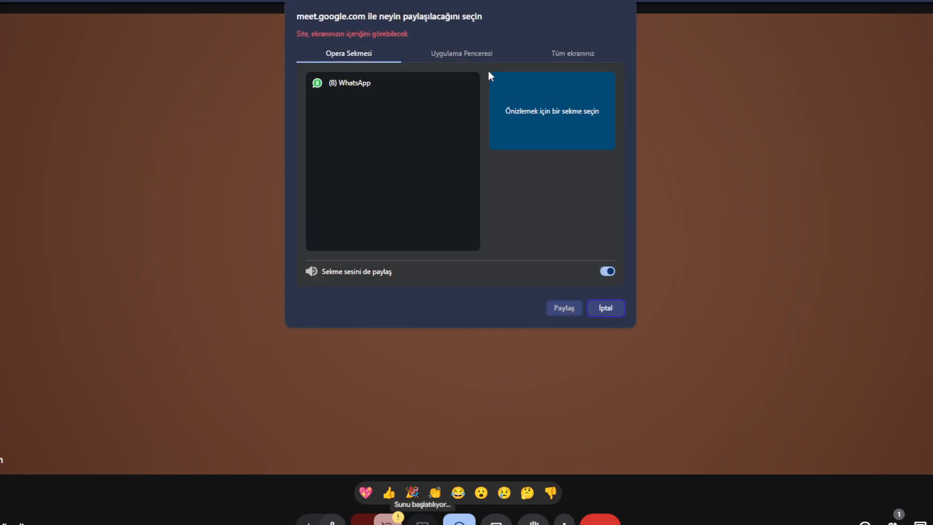
pyautogui.click(549, 53)
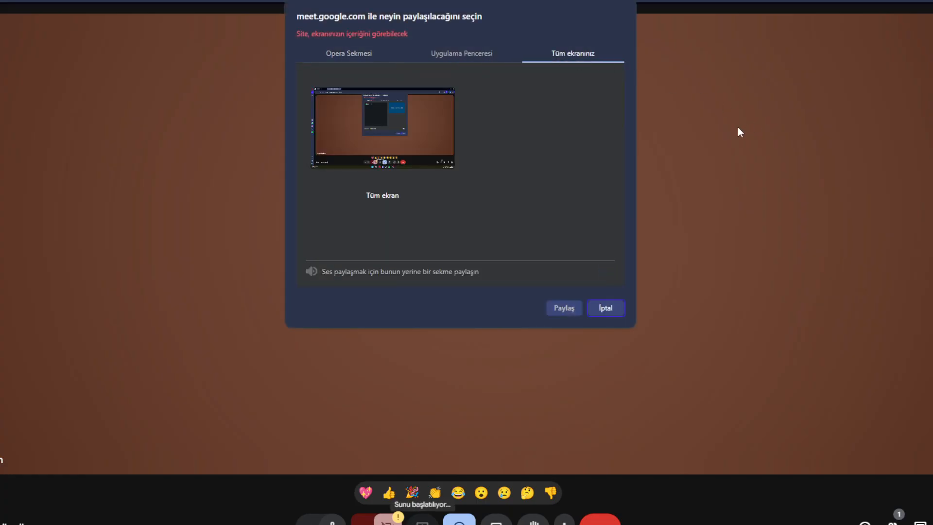
pyautogui.click(419, 144)
pyautogui.click(565, 311)
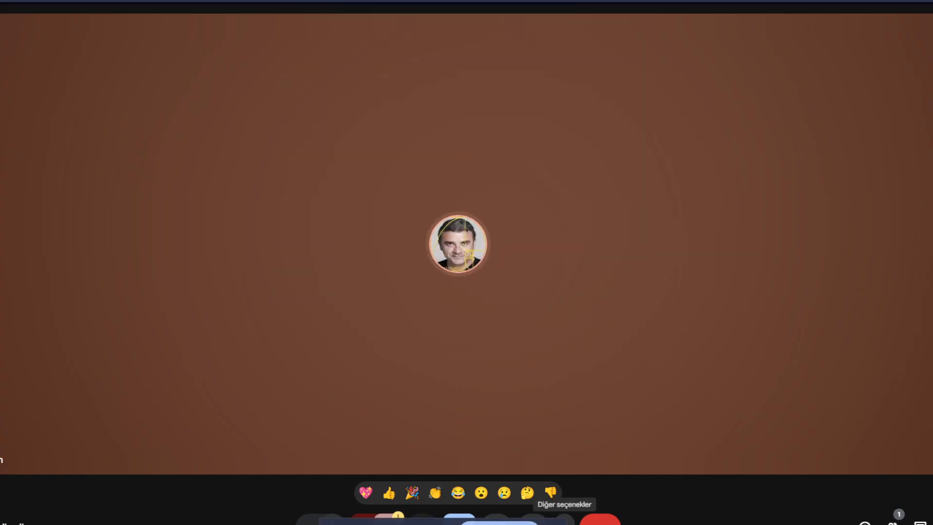
pyautogui.hotkey('alt', 'Tab')
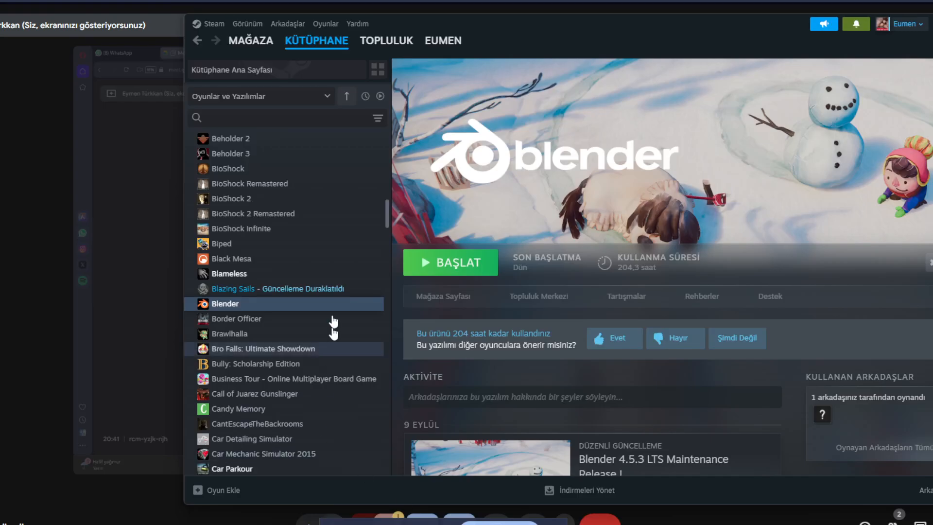
# Step: Launch Blender from the Steam library and dismiss its splash screen
pyautogui.click(430, 263)
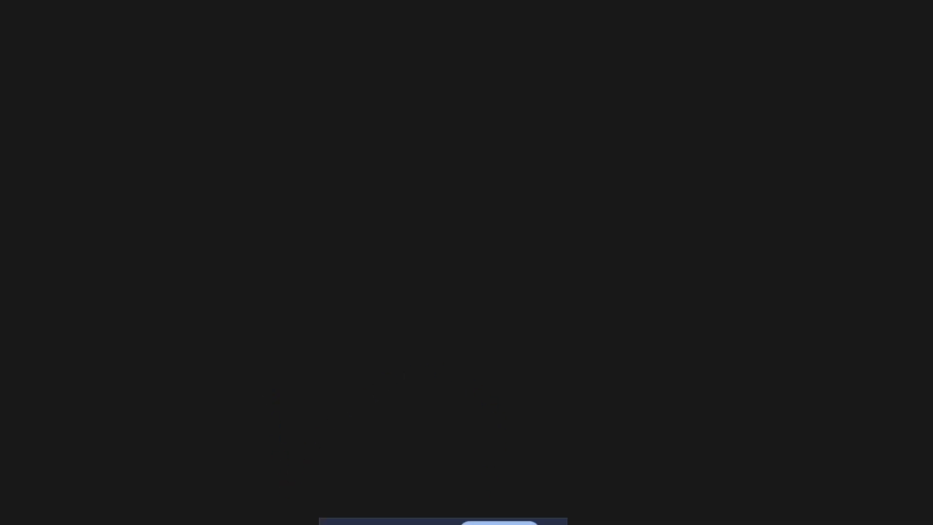
pyautogui.moveTo(533, 524)
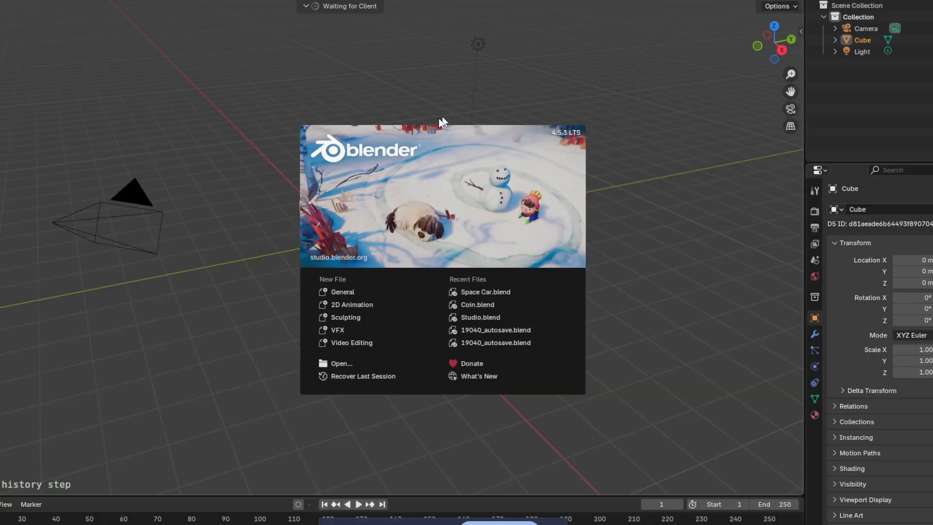
pyautogui.click(442, 123)
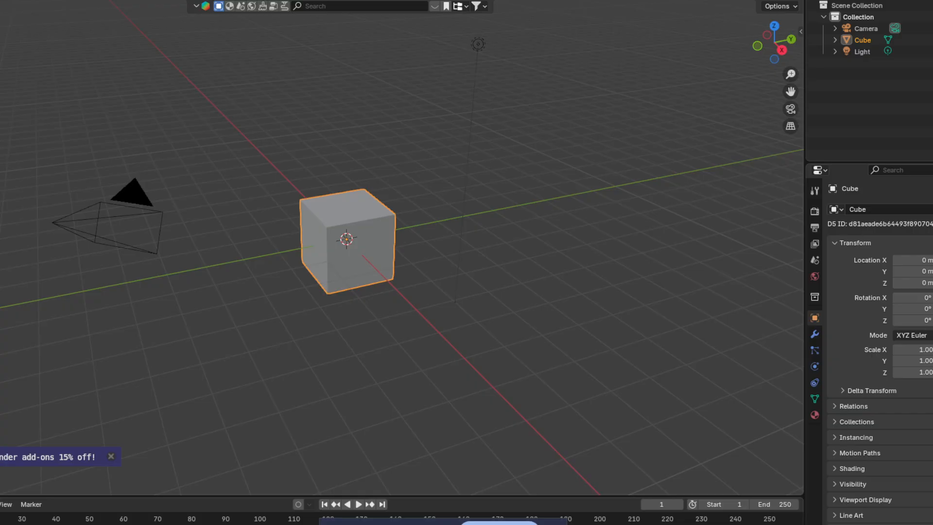
# Step: Close the add-ons banner and open Render Properties, keeping EEVEE as the render engine
pyautogui.click(110, 457)
pyautogui.moveTo(308, 321); pyautogui.dragTo(375, 262, button='middle')
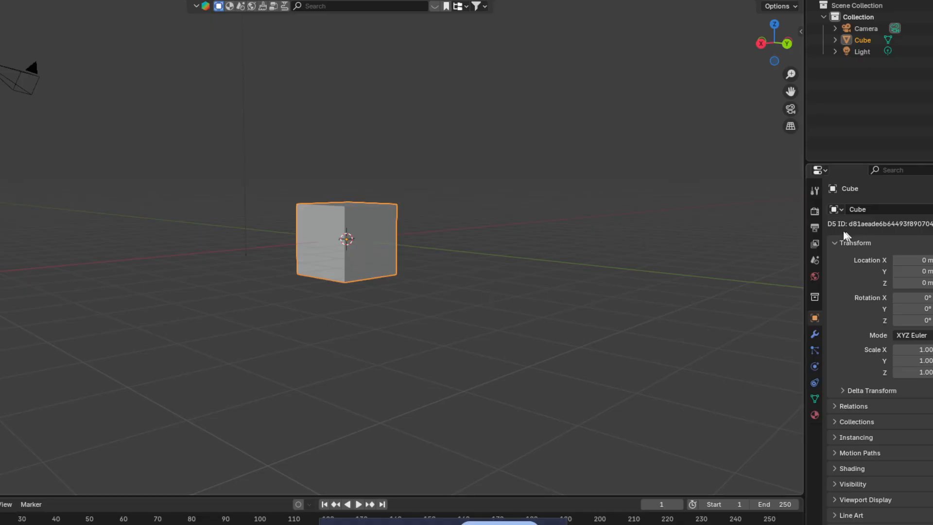
pyautogui.click(815, 211)
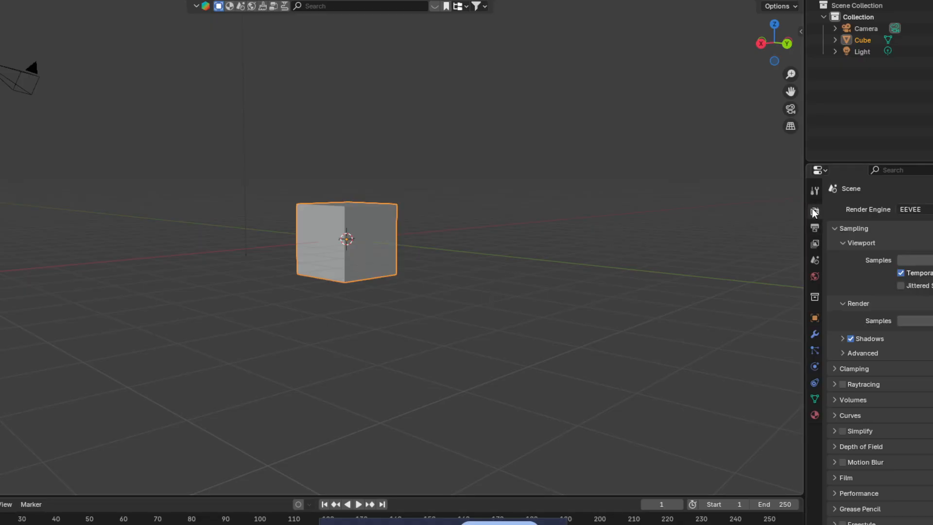
pyautogui.click(932, 211)
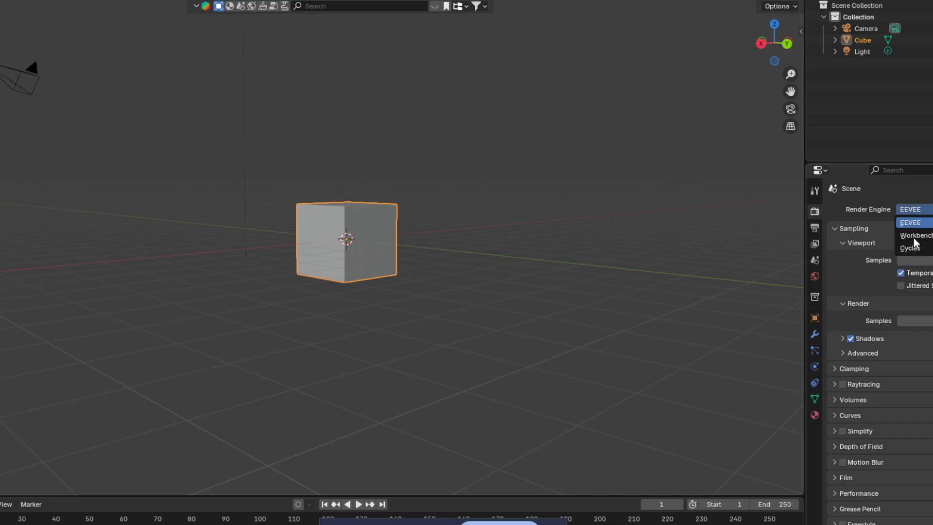
pyautogui.click(900, 222)
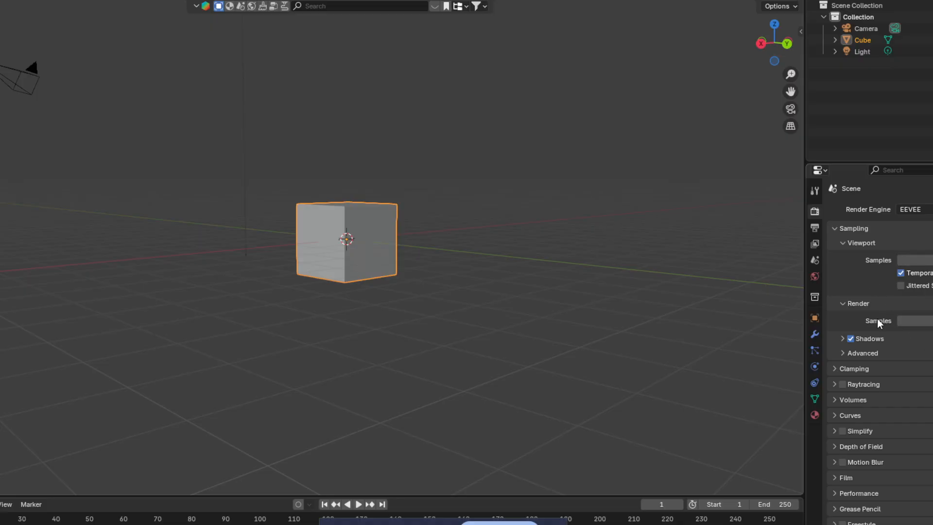
# Step: Peek into the Raytracing, Clamping, Volumes, Curves, Simplify and Depth of Field panels
pyautogui.scroll(-1, 835, 346)
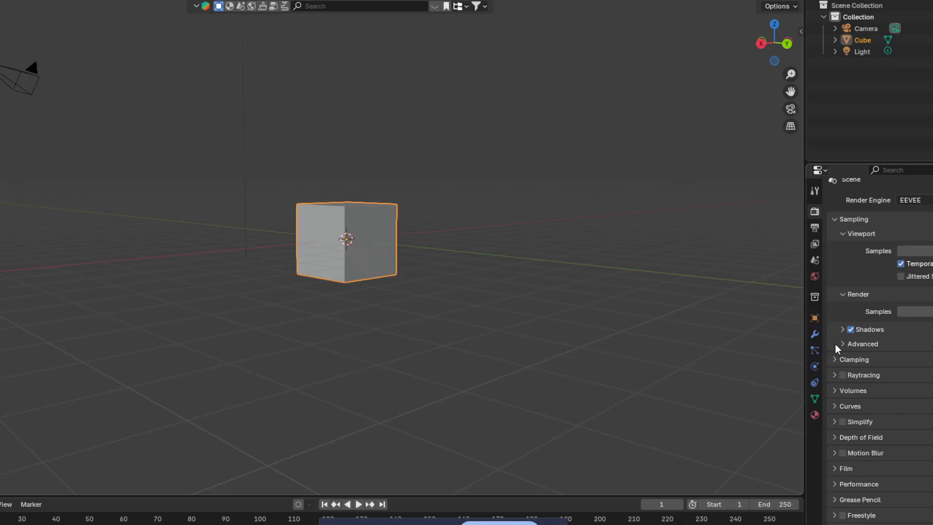
pyautogui.click(833, 374)
pyautogui.click(833, 374)
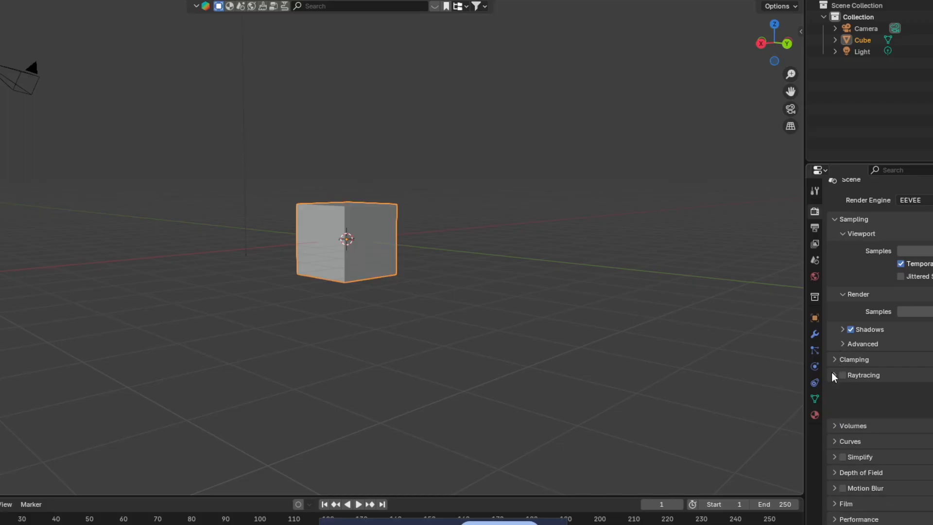
pyautogui.click(834, 361)
pyautogui.click(833, 360)
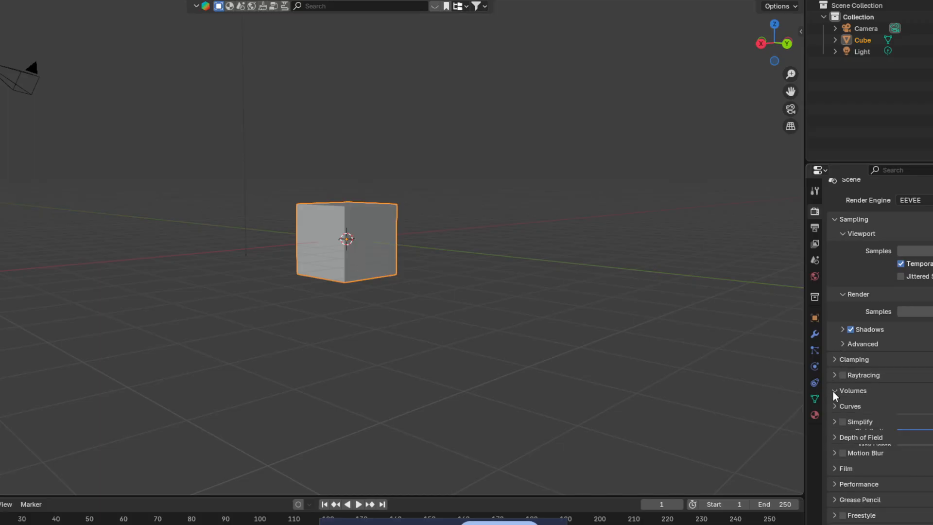
pyautogui.click(834, 390)
pyautogui.click(835, 391)
pyautogui.click(836, 406)
pyautogui.click(833, 410)
pyautogui.click(829, 421)
pyautogui.click(835, 422)
pyautogui.click(830, 438)
pyautogui.click(832, 437)
# Step: Peek into the Motion Blur, Film and Performance panels, then select the default cube
pyautogui.click(836, 453)
pyautogui.click(836, 454)
pyautogui.click(836, 469)
pyautogui.scroll(-1, 841, 428)
pyautogui.click(836, 446)
pyautogui.click(838, 483)
pyautogui.scroll(-3, 838, 477)
pyautogui.click(833, 421)
pyautogui.moveTo(483, 258); pyautogui.dragTo(442, 244, button='middle')
pyautogui.click(377, 229)
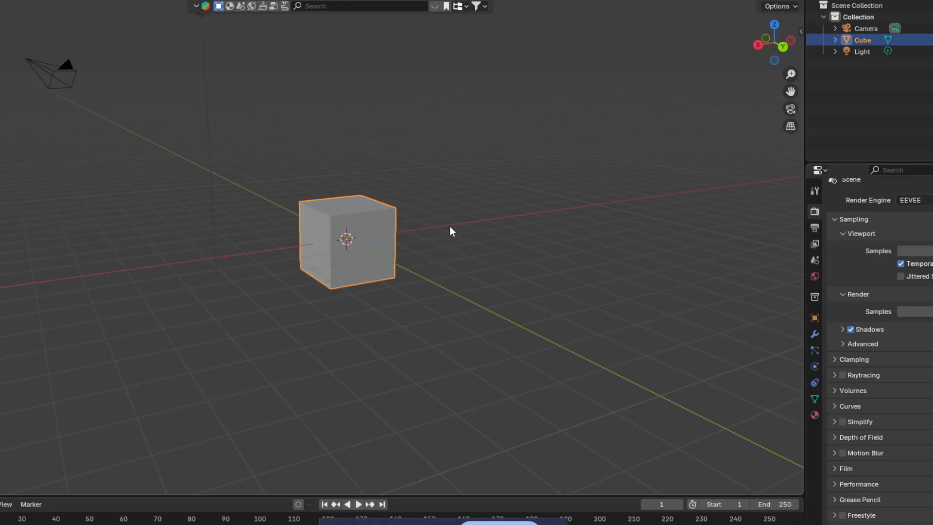
# Step: Delete the default cube and set the BlenderKit search to list free assets first
pyautogui.press('Delete')
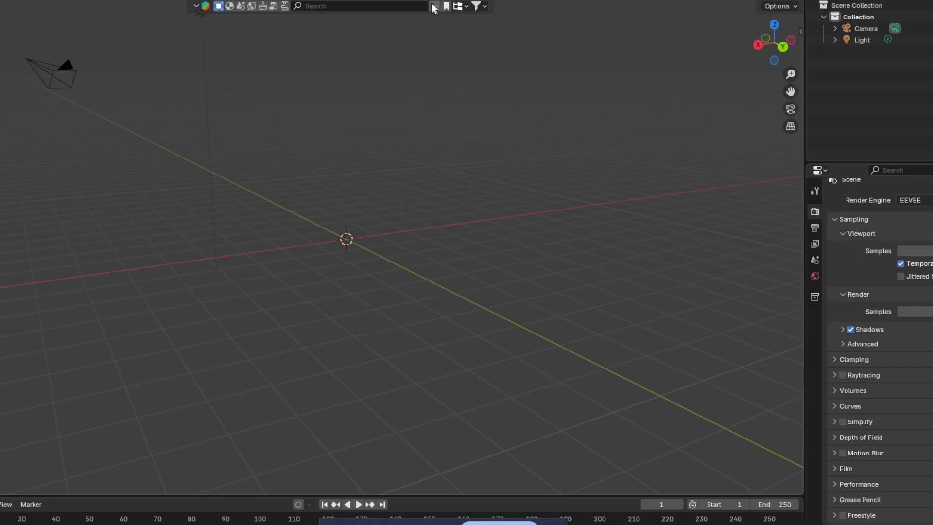
pyautogui.click(486, 7)
pyautogui.click(445, 52)
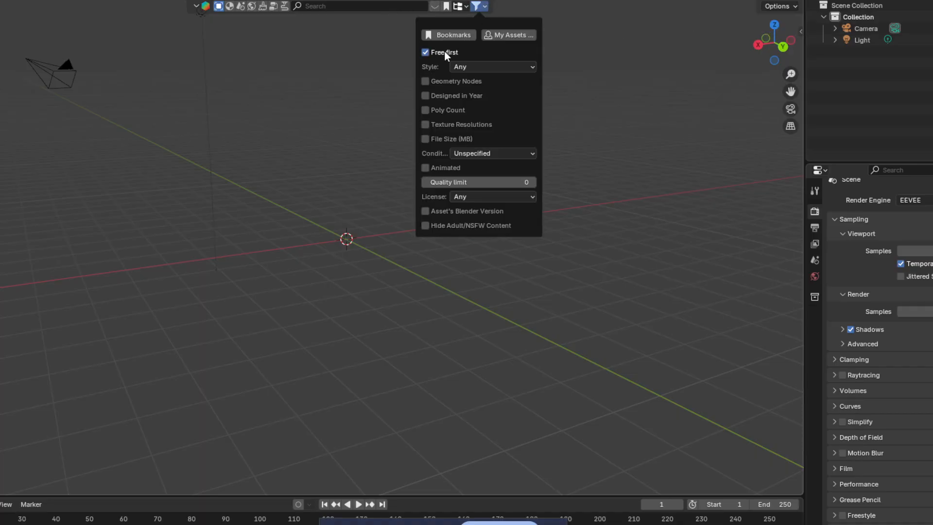
pyautogui.click(216, 7)
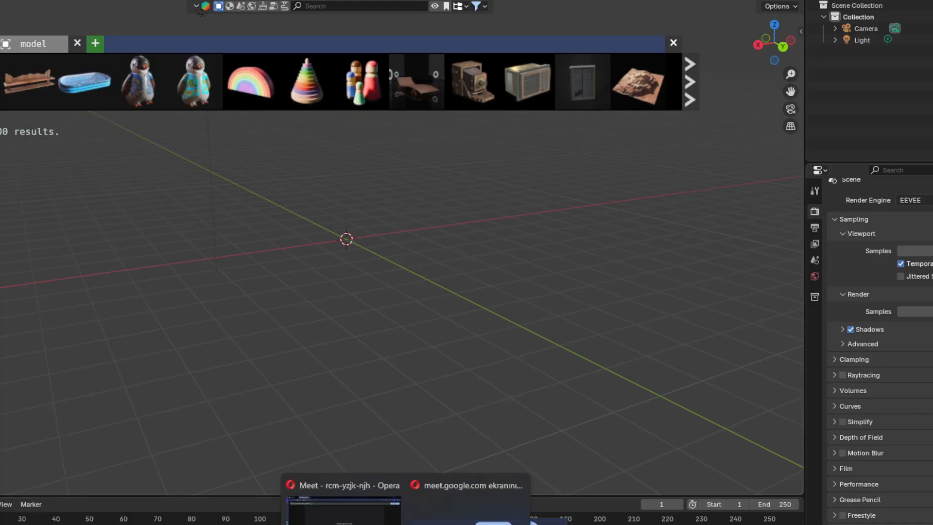
# Step: Admit the waiting participant in Google Meet, then return to Blender and close the asset bar
pyautogui.click(486, 501)
pyautogui.click(844, 510)
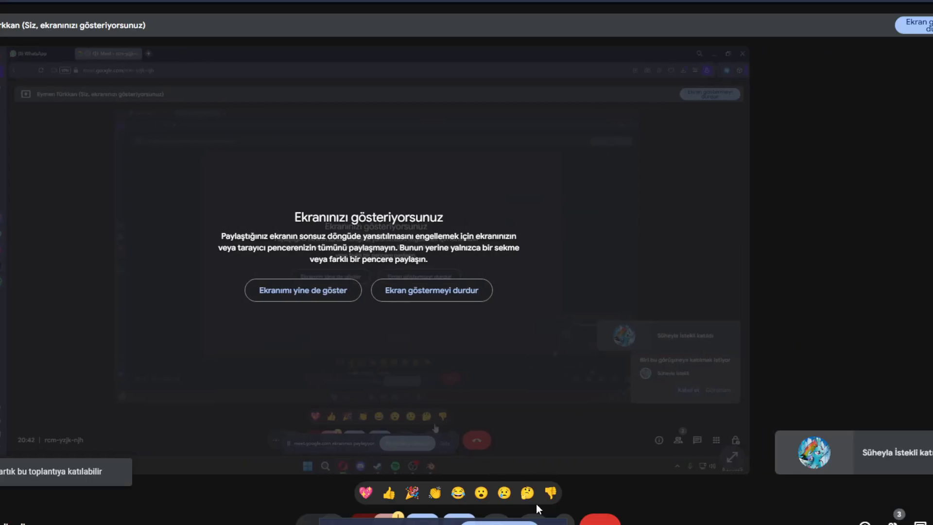
pyautogui.click(532, 524)
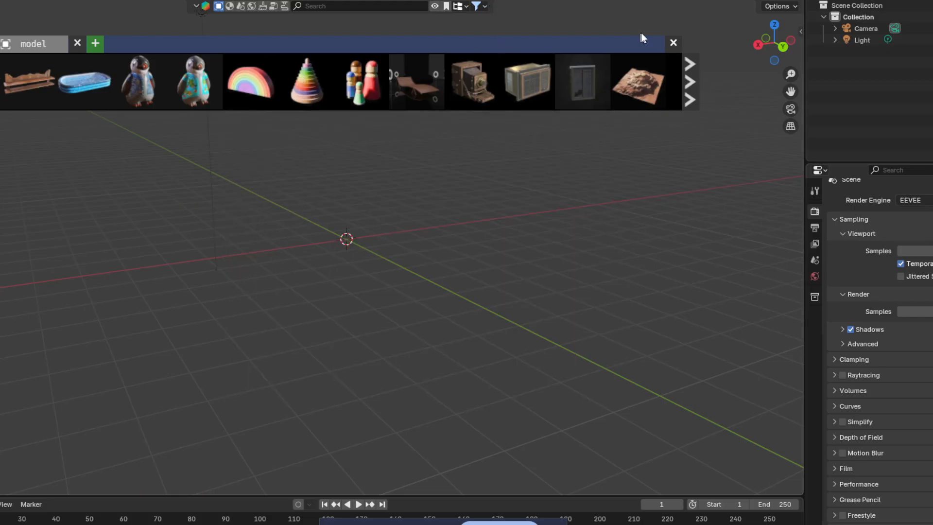
pyautogui.click(673, 43)
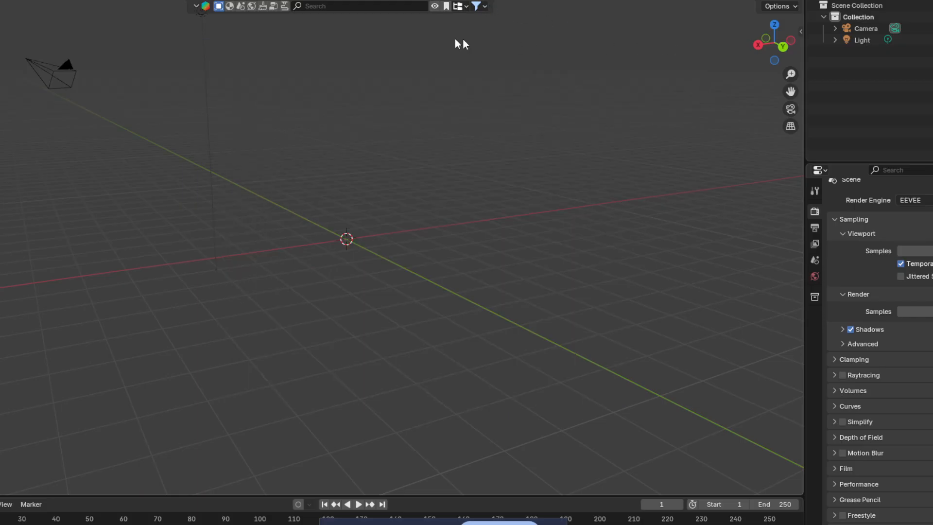
# Step: Browse the scene assets to Car Showroom and download it with Append
pyautogui.click(242, 7)
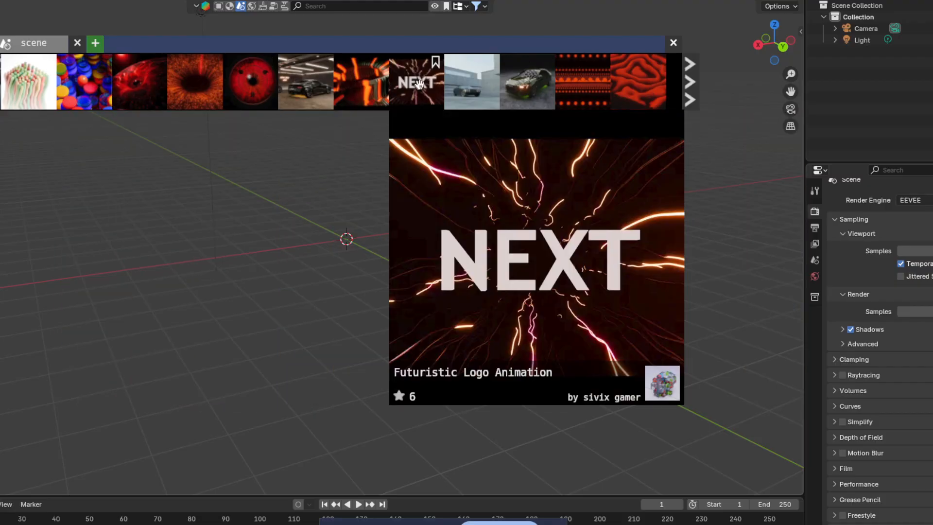
pyautogui.click(689, 81)
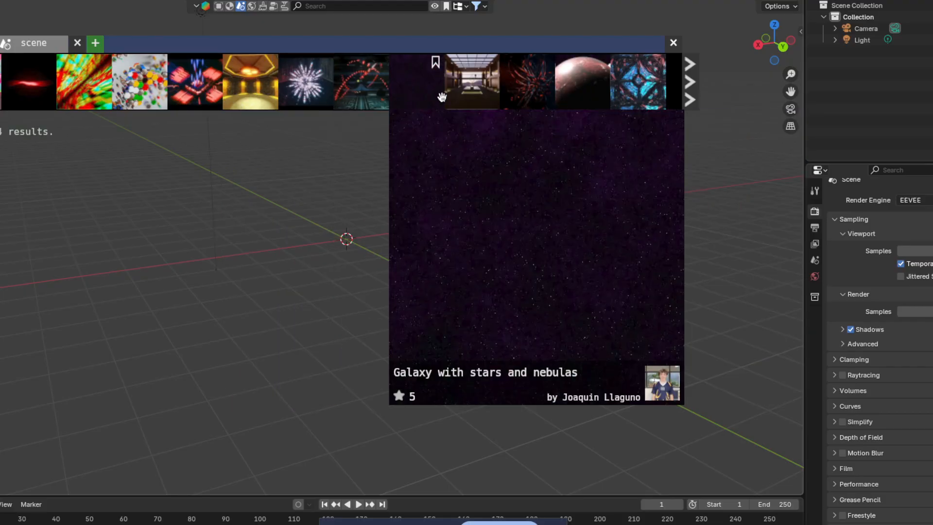
pyautogui.click(692, 79)
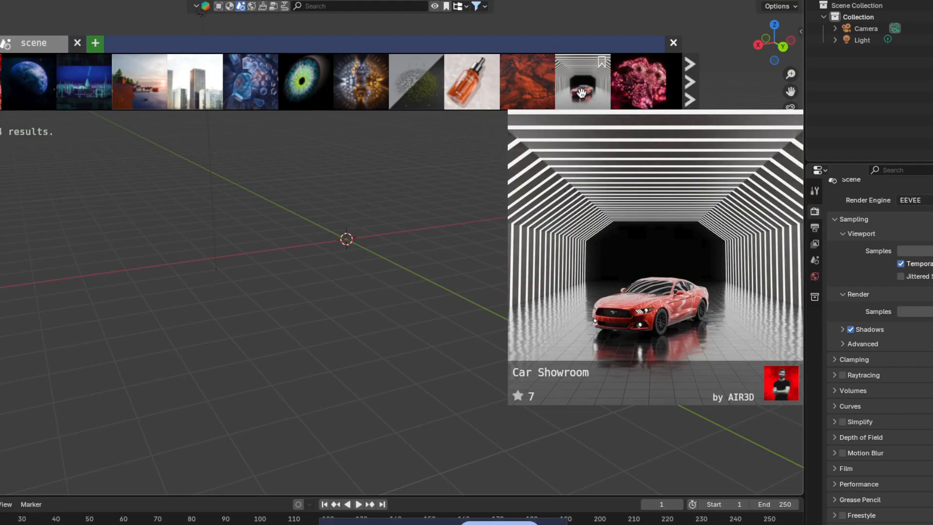
pyautogui.rightClick(582, 92)
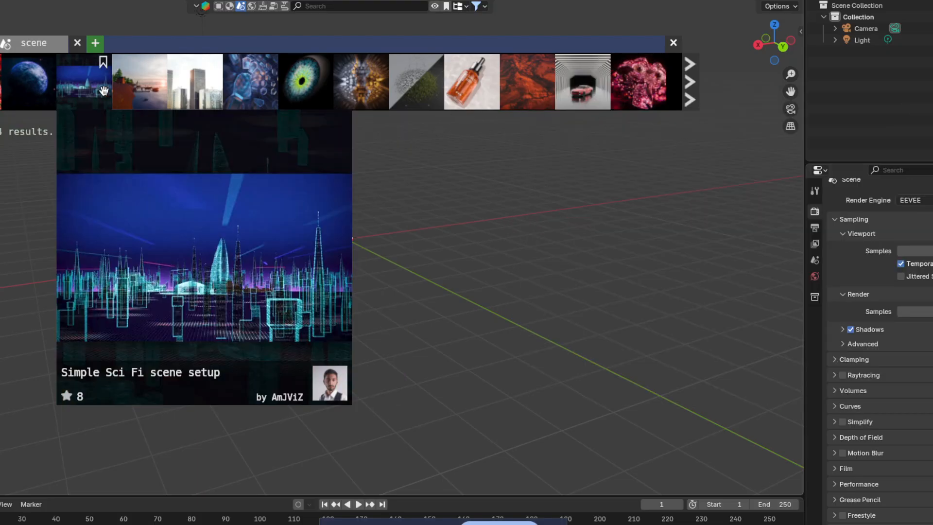
pyautogui.rightClick(183, 94)
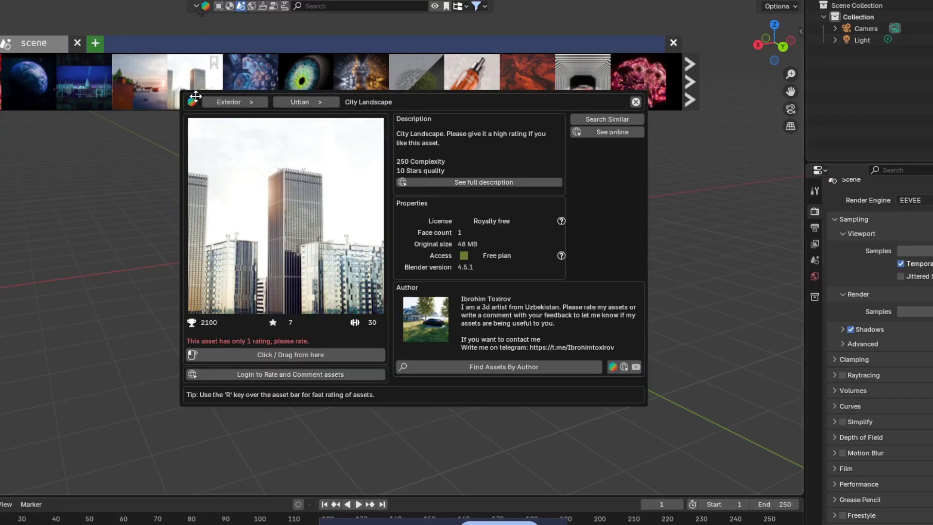
pyautogui.rightClick(575, 84)
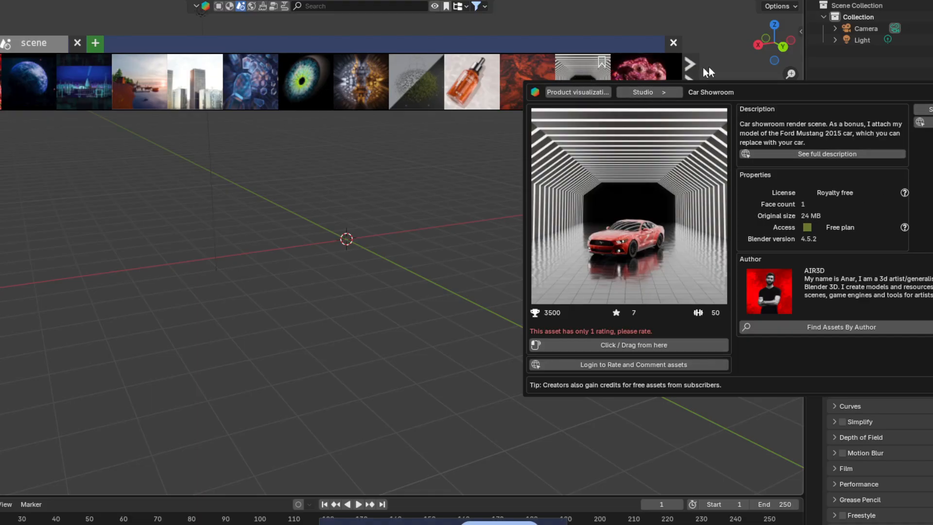
pyautogui.click(581, 83)
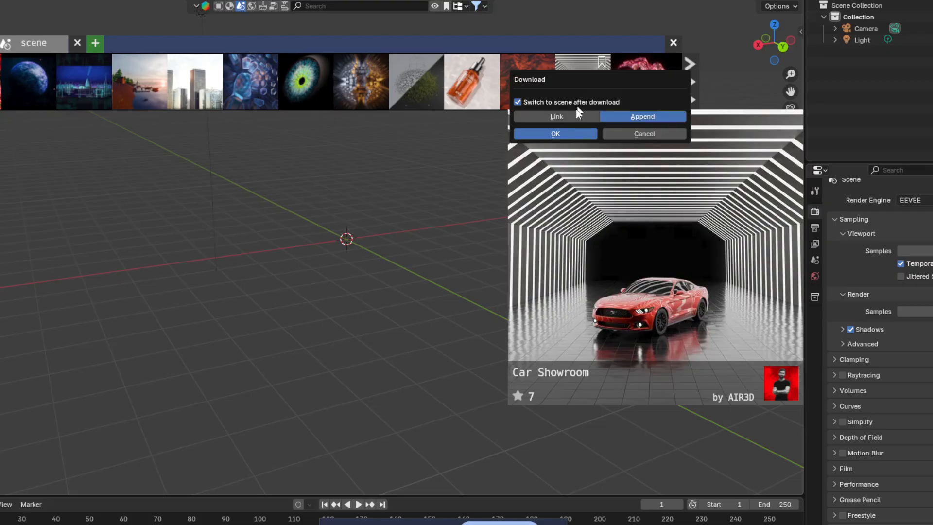
pyautogui.click(567, 134)
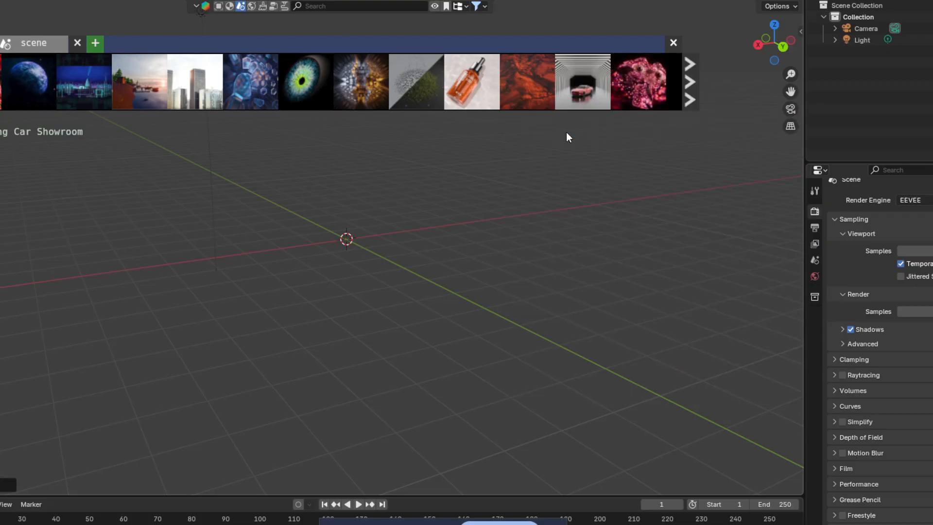
pyautogui.moveTo(647, 59)
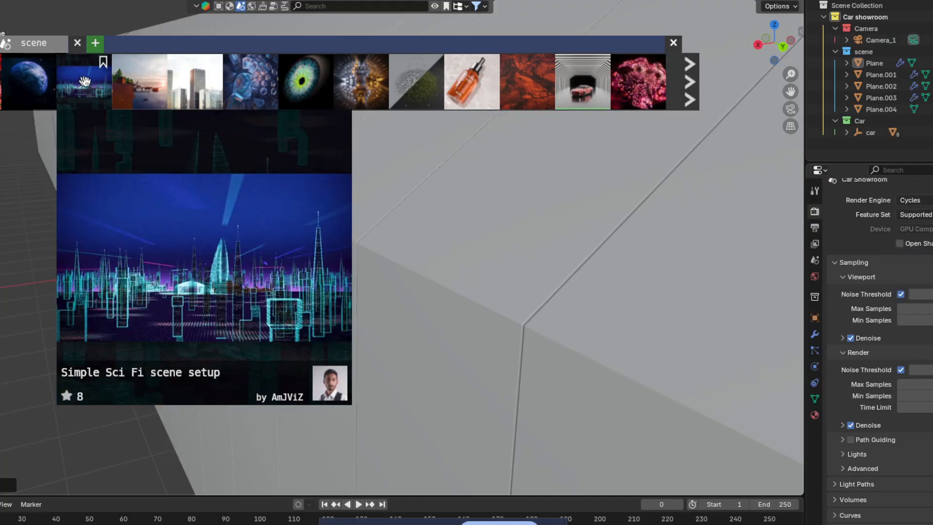
# Step: Close the thumbnail strip, check the camera shot, orbit the tunnel and select the red car
pyautogui.click(673, 43)
pyautogui.click(791, 108)
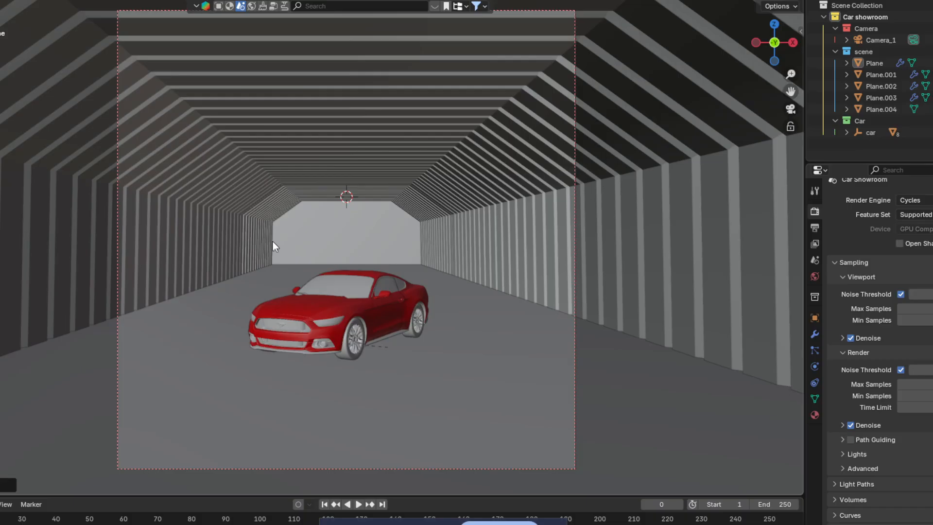
pyautogui.click(791, 109)
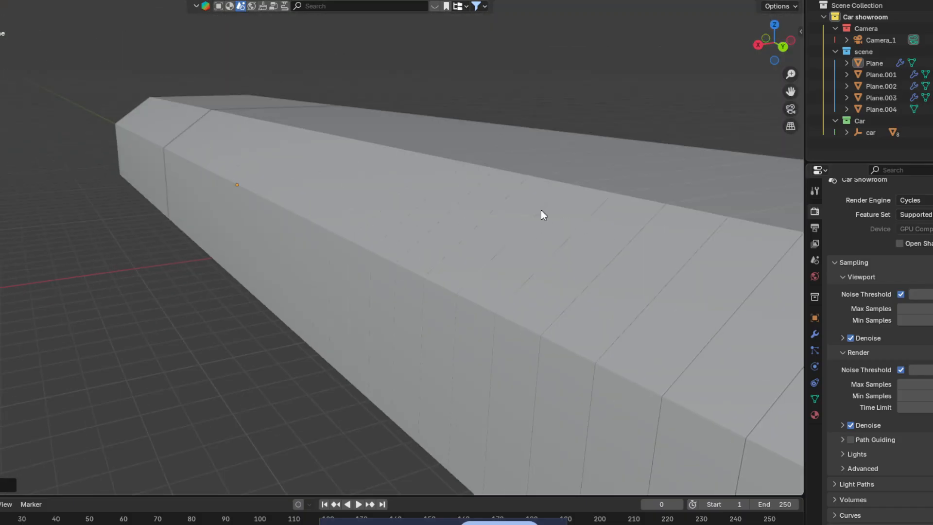
pyautogui.moveTo(541, 210); pyautogui.dragTo(378, 203, button='middle')
pyautogui.scroll(-5, 575, 276)
pyautogui.scroll(5, 370, 248)
pyautogui.scroll(3, 374, 202)
pyautogui.keyDown('shift'); pyautogui.moveTo(373, 202); pyautogui.dragTo(387, 254, button='middle'); pyautogui.keyUp('shift')
pyautogui.click(392, 254)
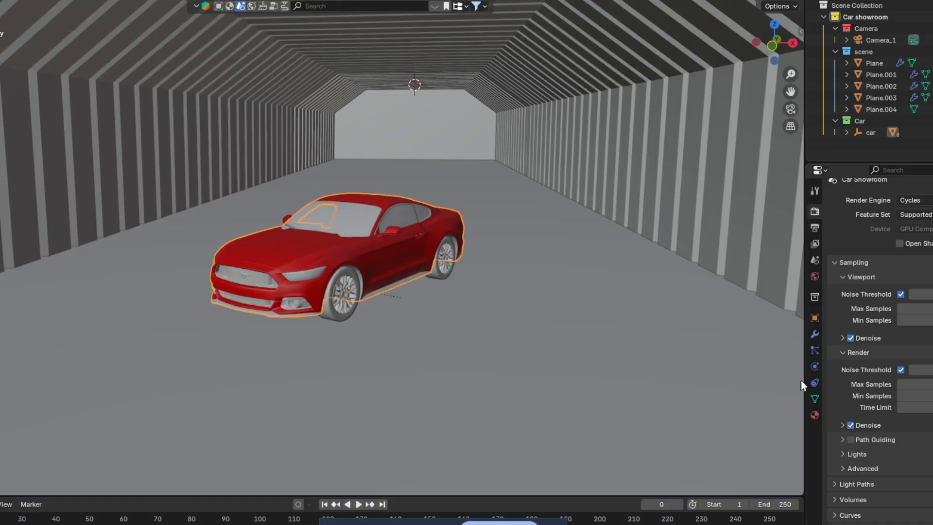
# Step: Open the car's Material Properties and make MainColor the active material, leaving its name unchanged
pyautogui.click(816, 416)
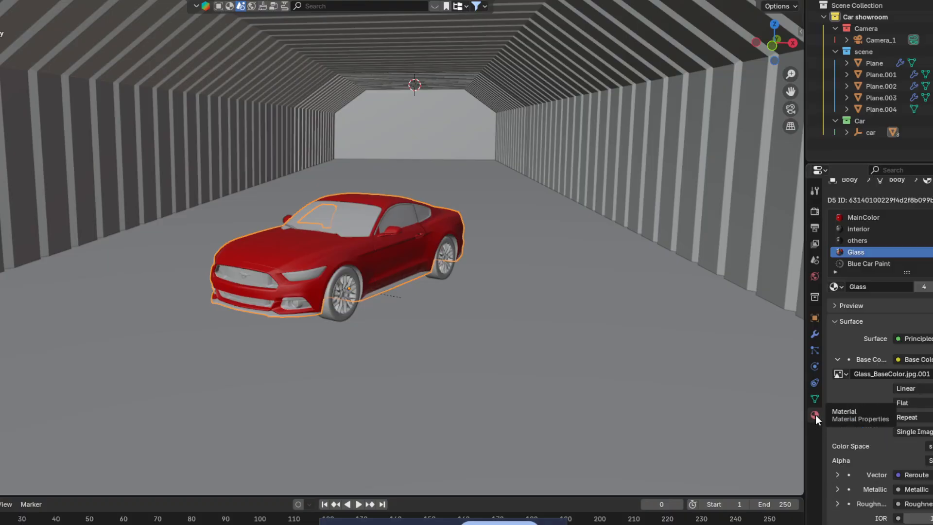
pyautogui.click(864, 215)
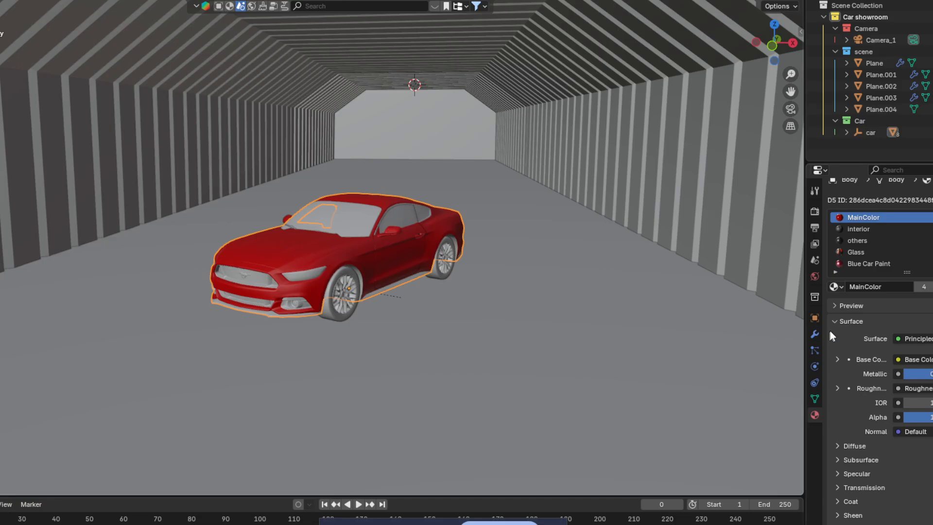
pyautogui.scroll(-5, 909, 363)
pyautogui.scroll(4, 898, 366)
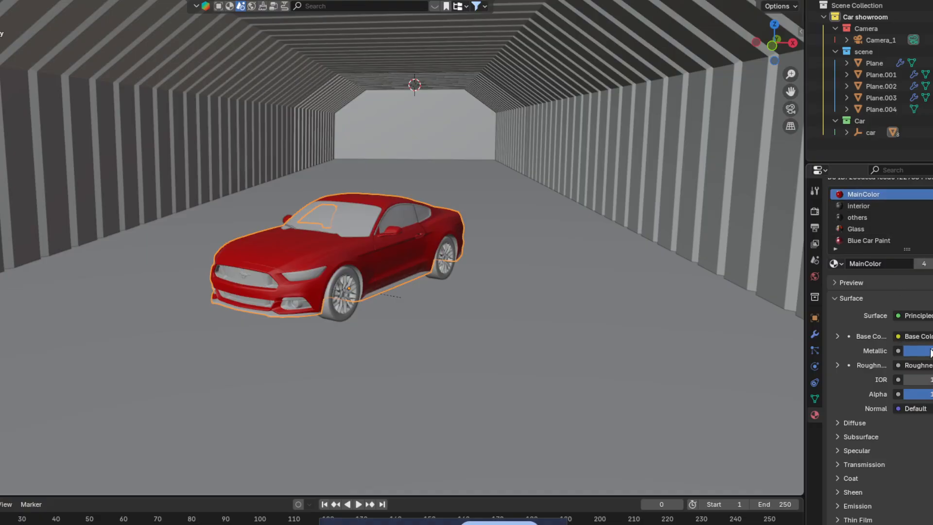
pyautogui.scroll(2, 926, 373)
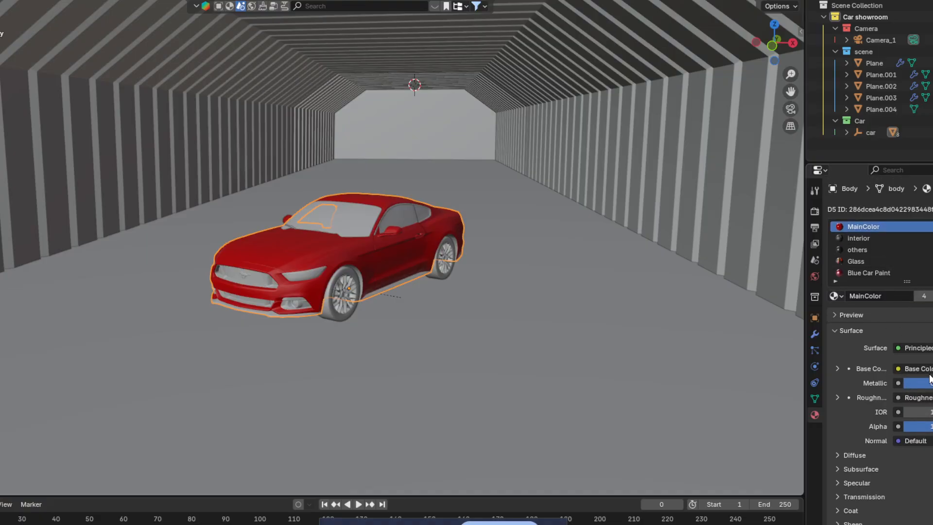
pyautogui.doubleClick(899, 226)
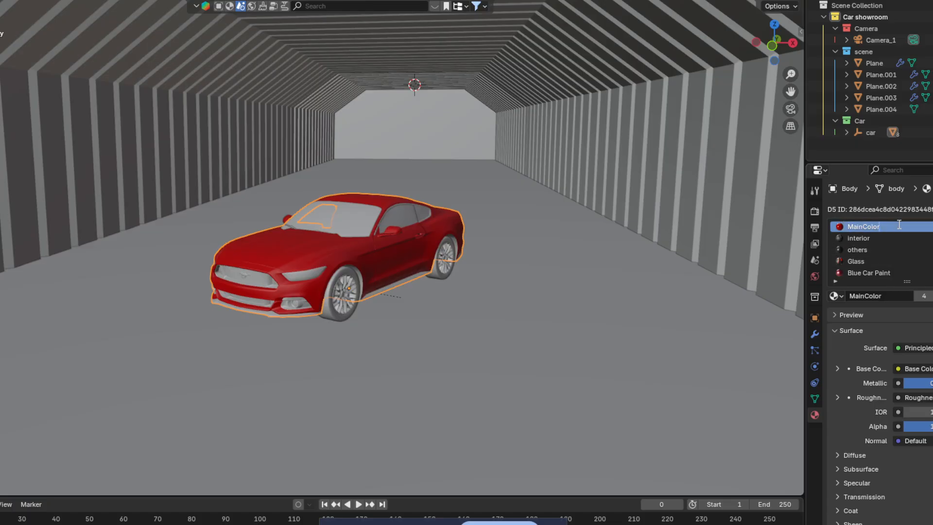
pyautogui.click(894, 225)
pyautogui.moveTo(893, 225); pyautogui.dragTo(846, 226)
pyautogui.press('Return')
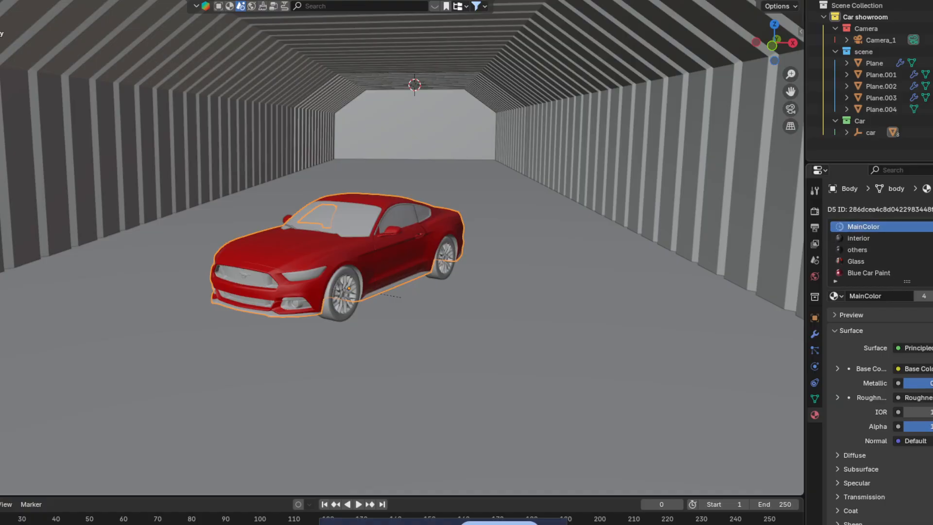
# Step: Check the Base Color link options and scroll through MainColor's Principled surface settings
pyautogui.click(924, 373)
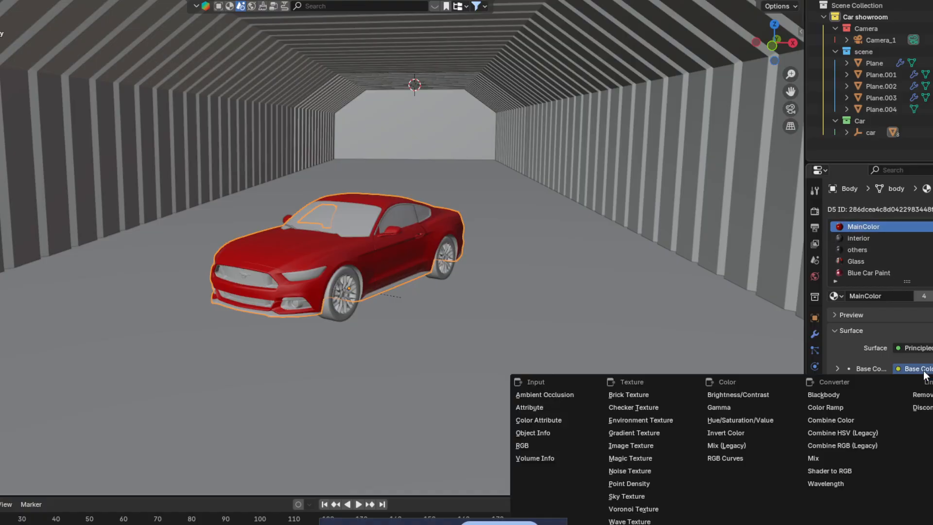
pyautogui.press('Escape')
pyautogui.scroll(-1, 926, 372)
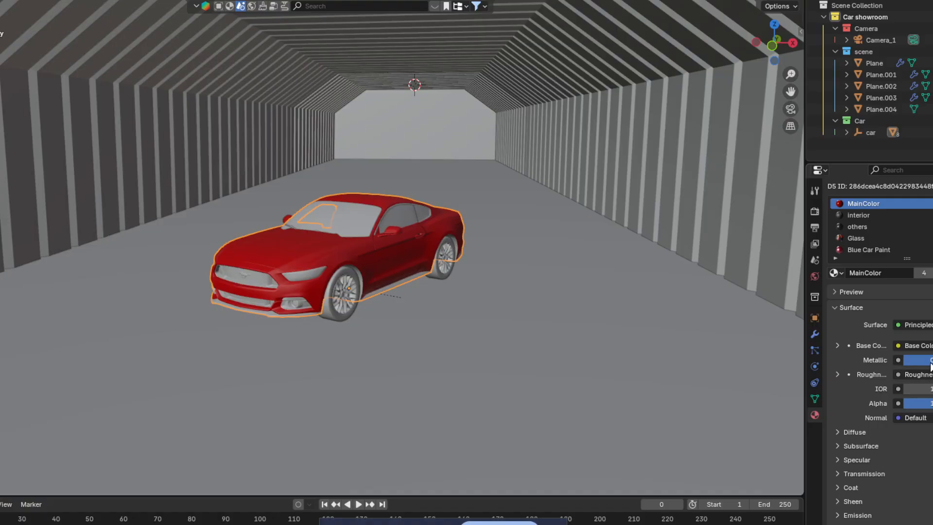
pyautogui.scroll(5, 369, 287)
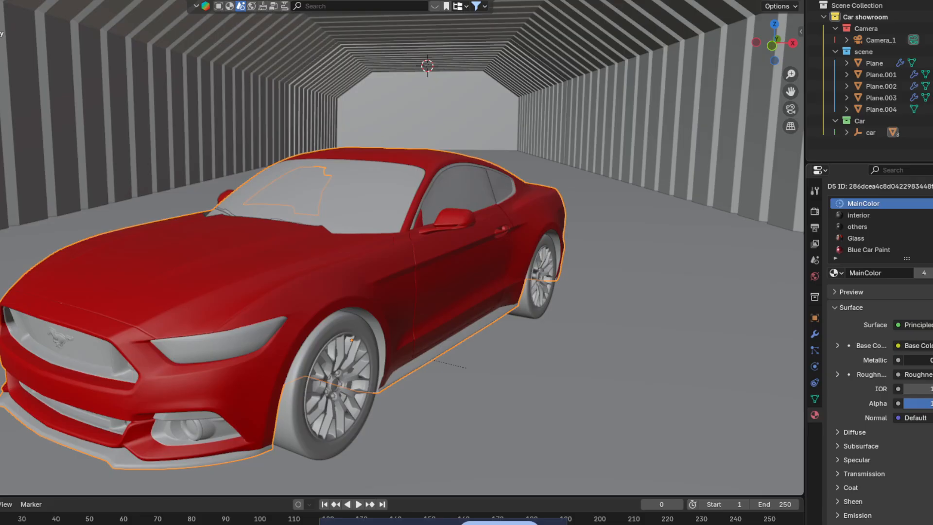
pyautogui.scroll(-3, 925, 400)
pyautogui.scroll(-3, 860, 389)
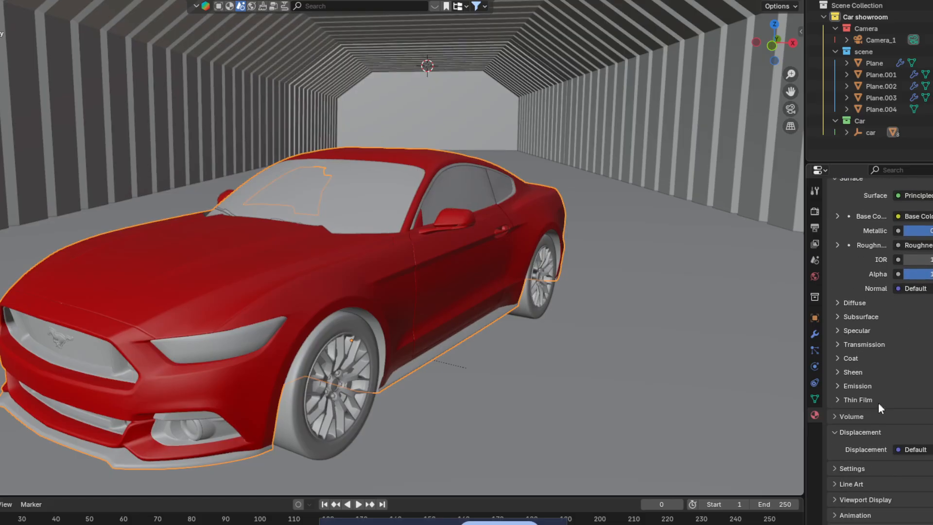
# Step: Glance at the Diffuse settings and move the viewport toward the tunnel end
pyautogui.click(837, 303)
pyautogui.click(837, 303)
pyautogui.scroll(-4, 447, 294)
pyautogui.moveTo(462, 252)
pyautogui.mouseDown(button='middle')
pyautogui.moveTo(430, 260)
pyautogui.moveTo(462, 250)
pyautogui.mouseUp(button='middle')
pyautogui.scroll(-3, 463, 250)
pyautogui.keyDown('shift'); pyautogui.moveTo(256, 92); pyautogui.dragTo(304, 153, button='middle'); pyautogui.keyUp('shift')
pyautogui.moveTo(292, 60); pyautogui.dragTo(306, 48, button='middle')
# Step: Switch to the Shading workspace and pan the node graph down to the Base Color texture
pyautogui.click(272, 0)
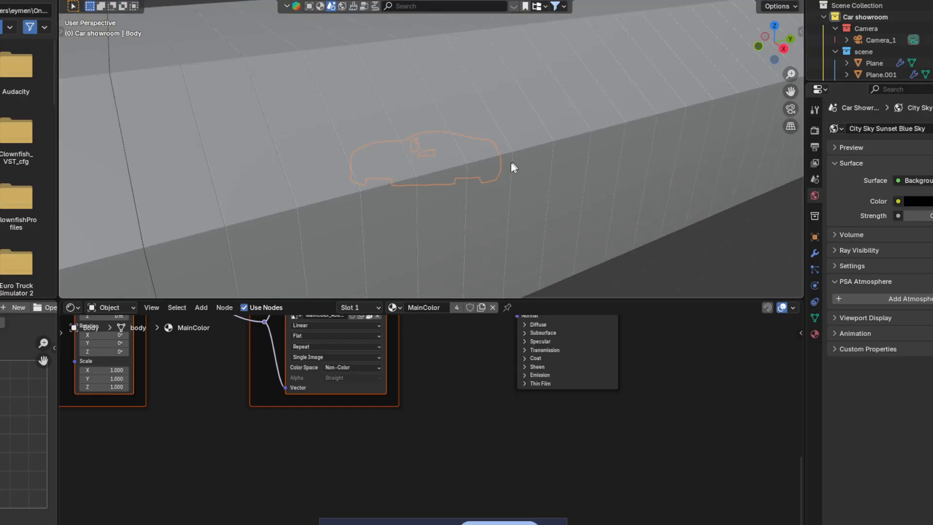
pyautogui.moveTo(512, 162); pyautogui.dragTo(527, 204, button='middle')
pyautogui.scroll(5, 533, 182)
pyautogui.scroll(-2, 430, 410)
pyautogui.moveTo(429, 407); pyautogui.dragTo(495, 463, button='middle')
pyautogui.scroll(-4, 495, 462)
pyautogui.moveTo(508, 384); pyautogui.dragTo(437, 321, button='middle')
pyautogui.moveTo(461, 428); pyautogui.dragTo(444, 330, button='middle')
pyautogui.scroll(3, 466, 415)
pyautogui.moveTo(305, 378); pyautogui.dragTo(372, 443, button='middle')
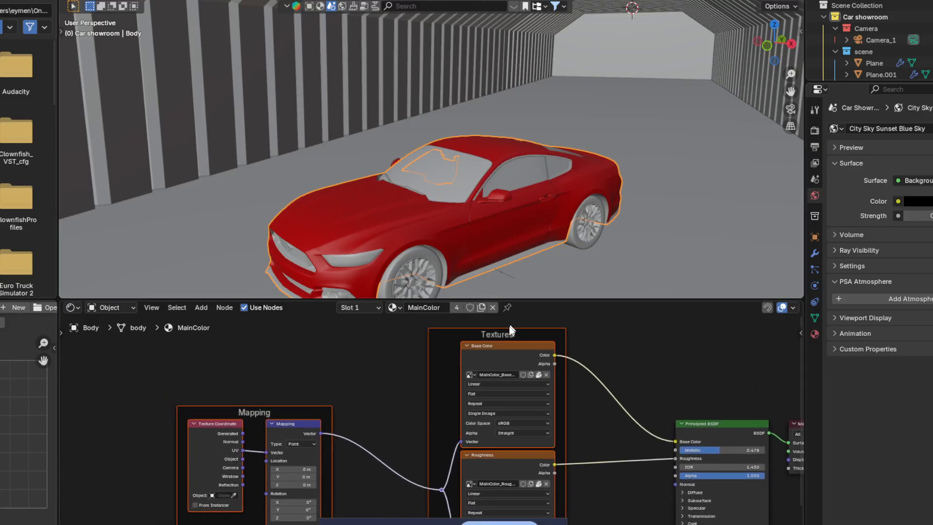
pyautogui.moveTo(578, 421); pyautogui.dragTo(493, 383, button='middle')
pyautogui.scroll(3, 470, 390)
pyautogui.moveTo(456, 355); pyautogui.dragTo(475, 430, button='middle')
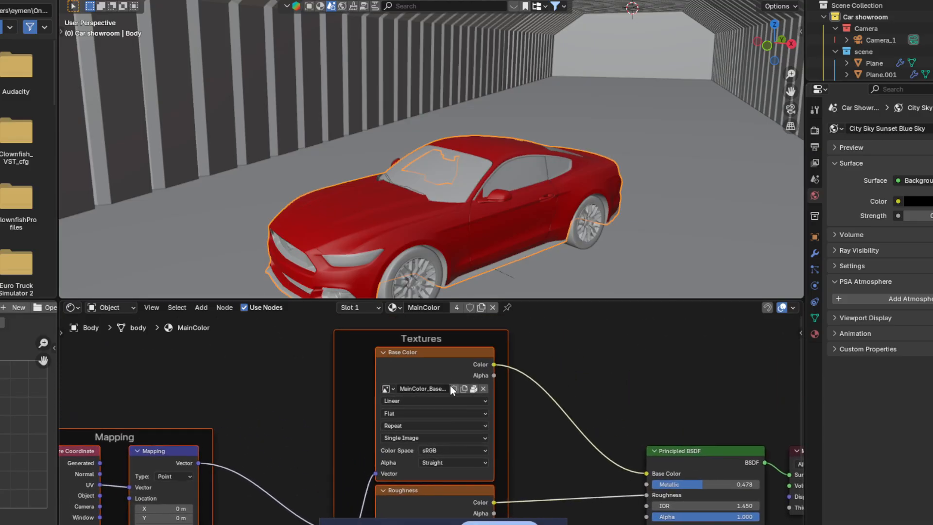
# Step: Check the Base Color texture's image name, then frame the Textures, Mapping and Principled BSDF nodes
pyautogui.click(431, 389)
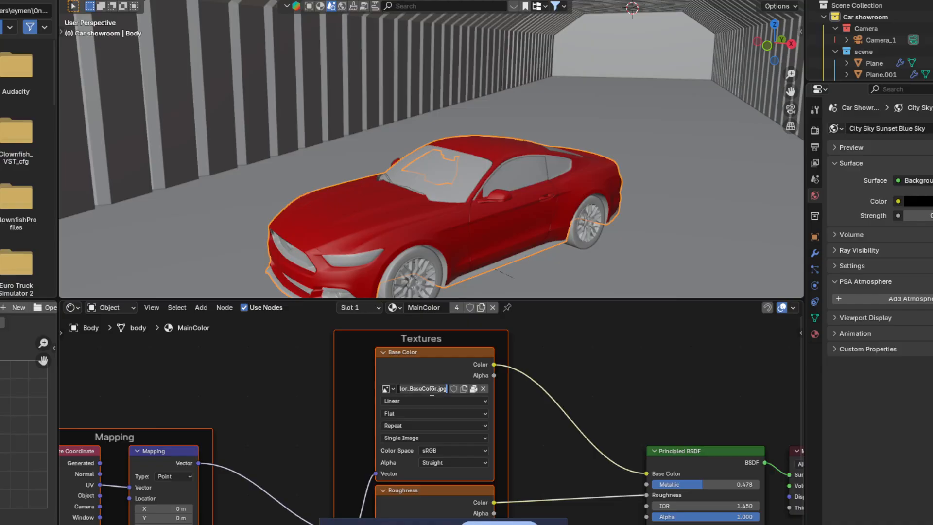
pyautogui.click(584, 405)
pyautogui.scroll(-3, 618, 428)
pyautogui.moveTo(624, 508); pyautogui.dragTo(516, 426, button='middle')
pyautogui.scroll(-3, 516, 425)
pyautogui.moveTo(457, 419); pyautogui.dragTo(546, 443, button='middle')
pyautogui.scroll(2, 422, 442)
pyautogui.scroll(-2, 533, 459)
pyautogui.scroll(-4, 508, 459)
pyautogui.scroll(3, 535, 464)
pyautogui.moveTo(428, 438); pyautogui.dragTo(461, 472, button='middle')
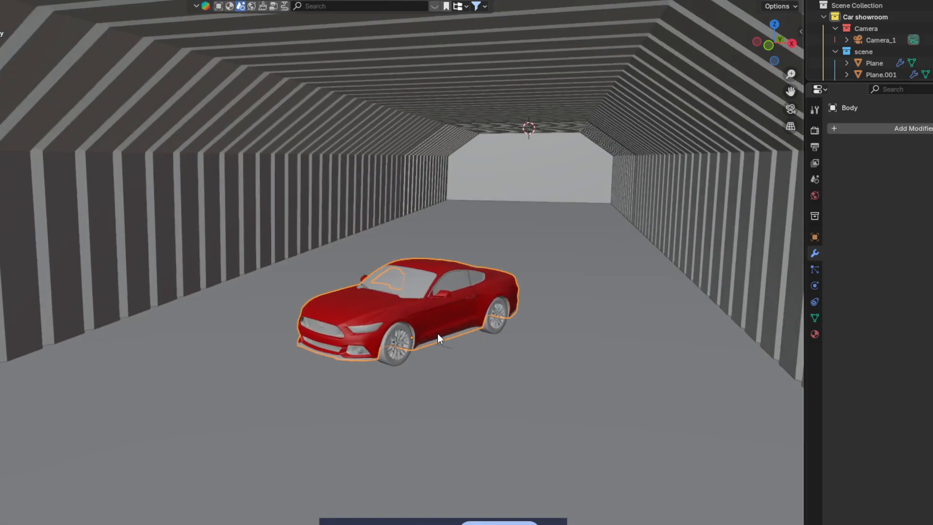
# Step: Orbit around the red car, briefly check the camera view, and look down on the whole tunnel
pyautogui.scroll(5, 421, 334)
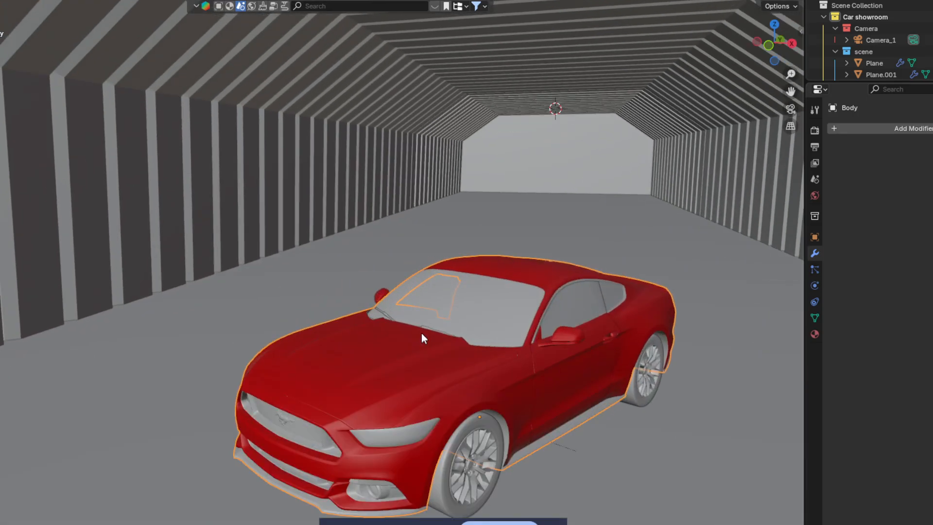
pyautogui.moveTo(421, 333); pyautogui.dragTo(274, 182, button='middle')
pyautogui.scroll(-2, 325, 351)
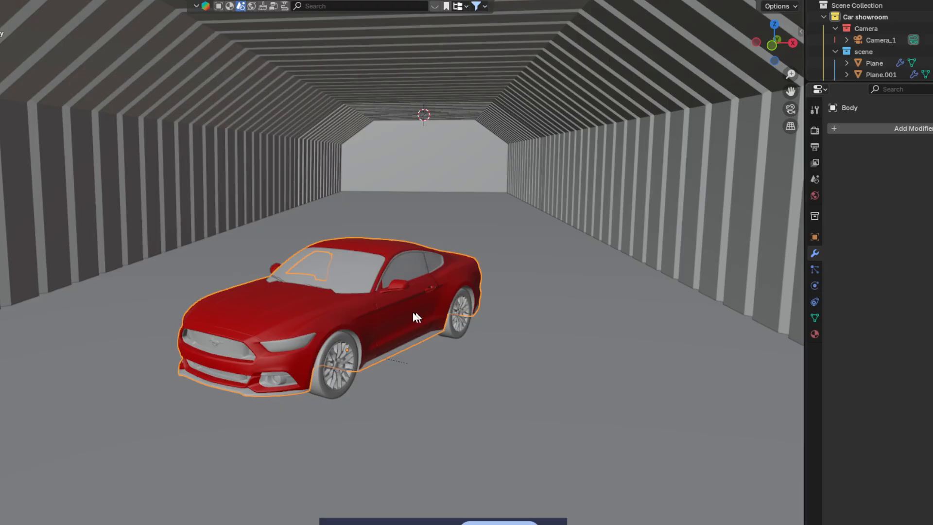
pyautogui.moveTo(416, 316); pyautogui.dragTo(454, 362, button='middle')
pyautogui.scroll(-2, 462, 318)
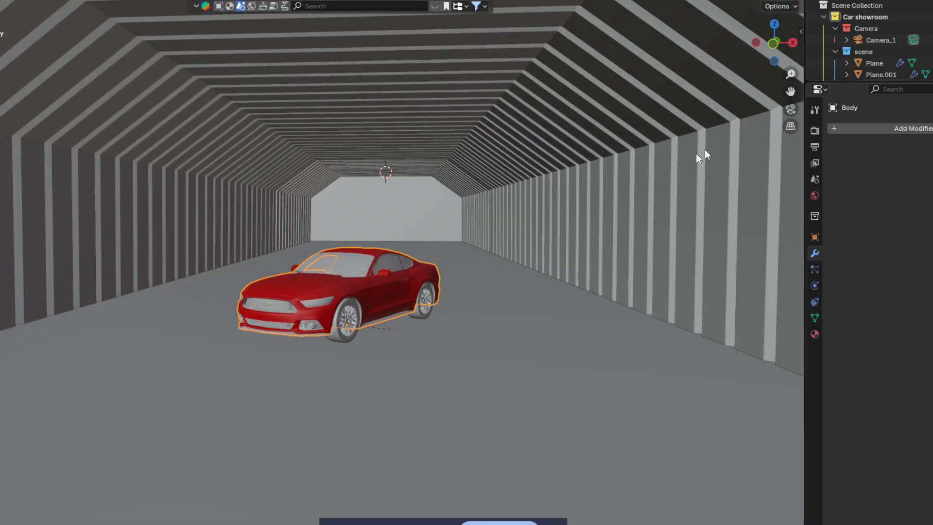
pyautogui.click(792, 109)
pyautogui.click(791, 110)
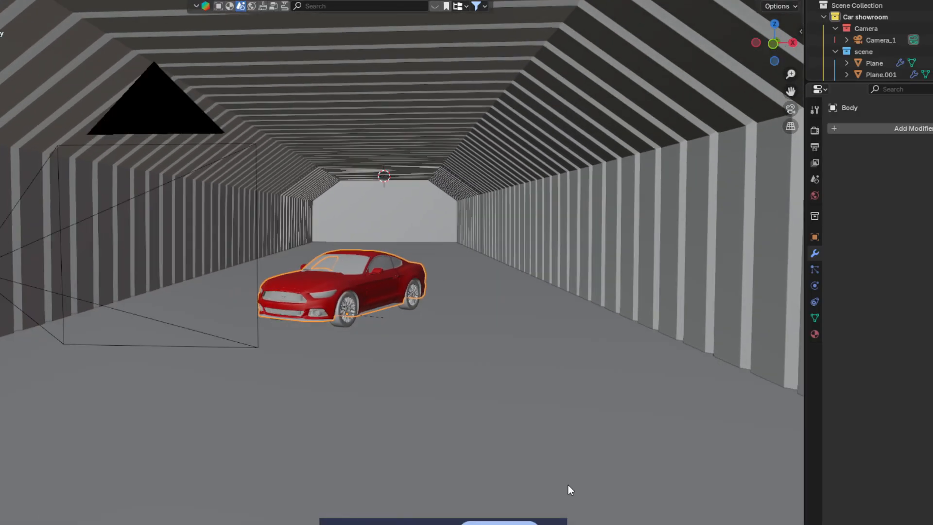
pyautogui.scroll(-7, 540, 474)
pyautogui.moveTo(517, 465); pyautogui.dragTo(652, 283, button='middle')
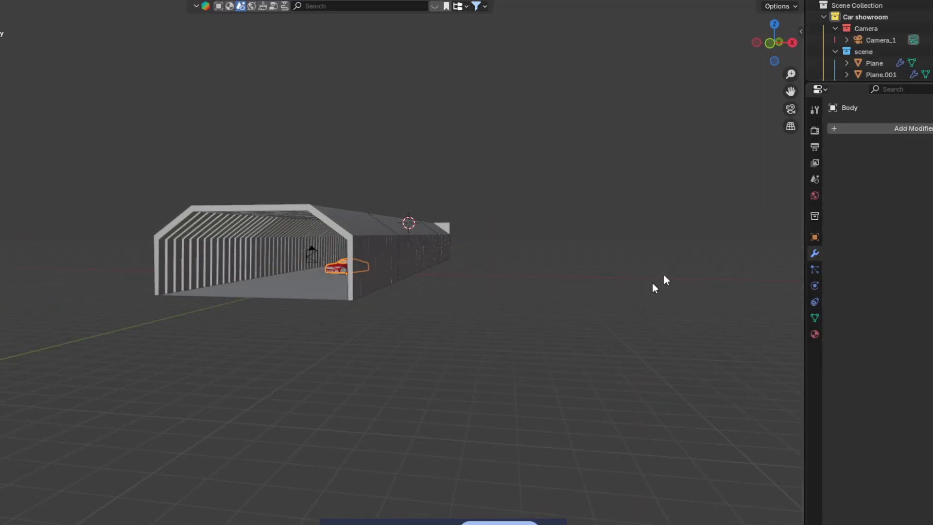
# Step: Preview the camera shot in Rendered shading, then select the tunnel mesh Plane.002
pyautogui.click(789, 111)
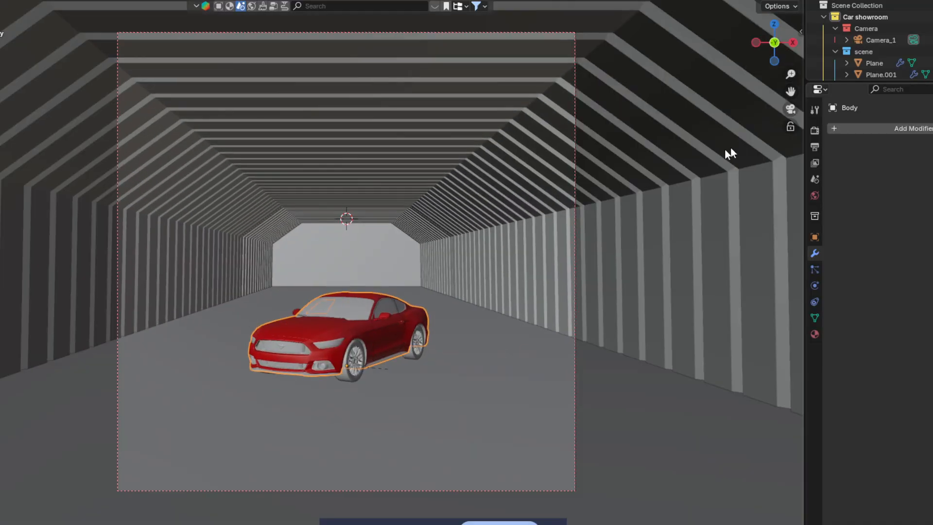
pyautogui.click(786, 0)
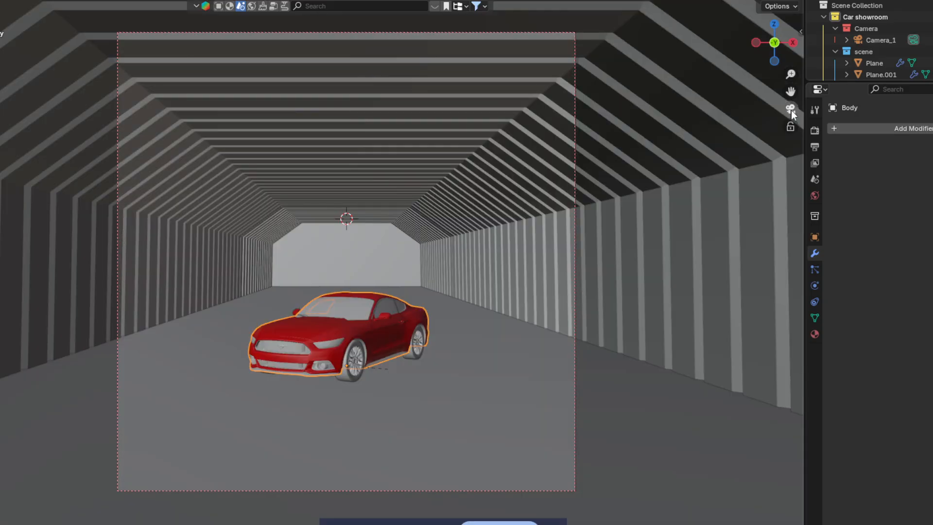
pyautogui.click(791, 109)
pyautogui.click(226, 260)
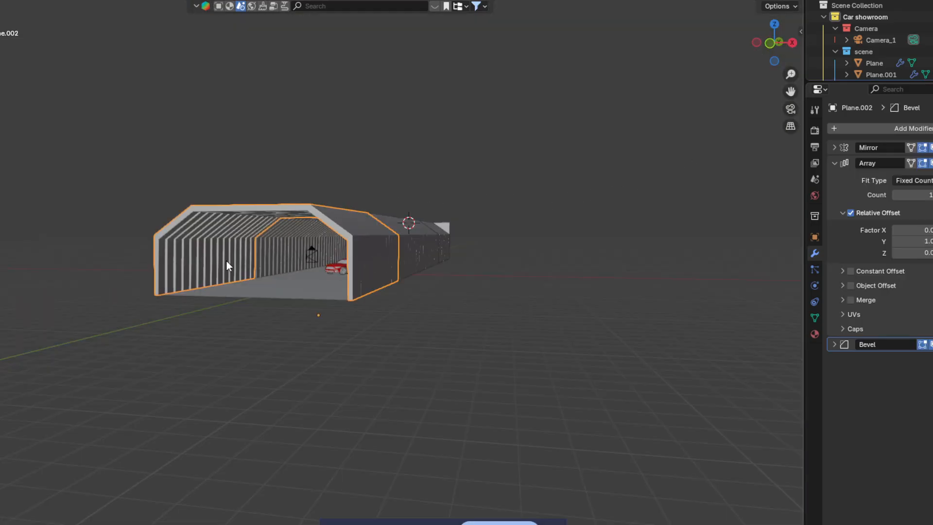
# Step: Select the whole car object in the Outliner, enlarging the scene list to find it
pyautogui.scroll(6, 237, 250)
pyautogui.scroll(5, 467, 207)
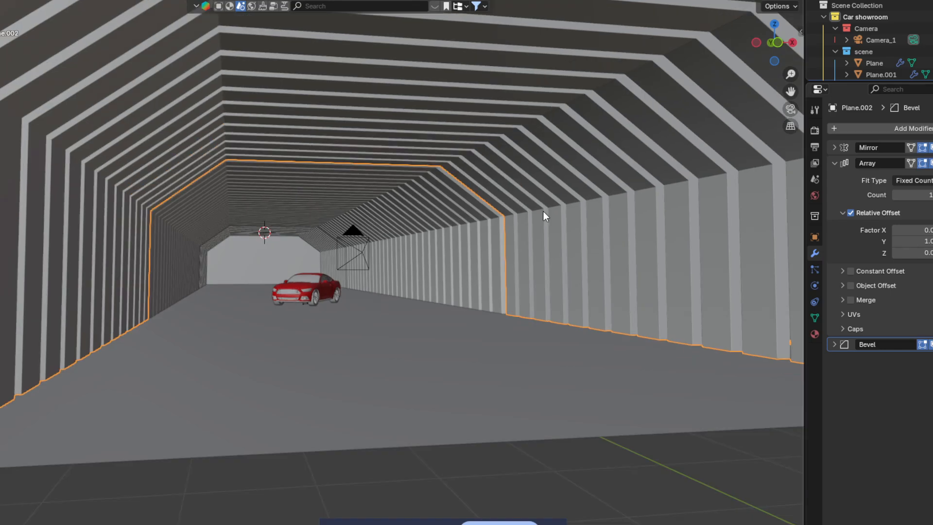
pyautogui.click(815, 334)
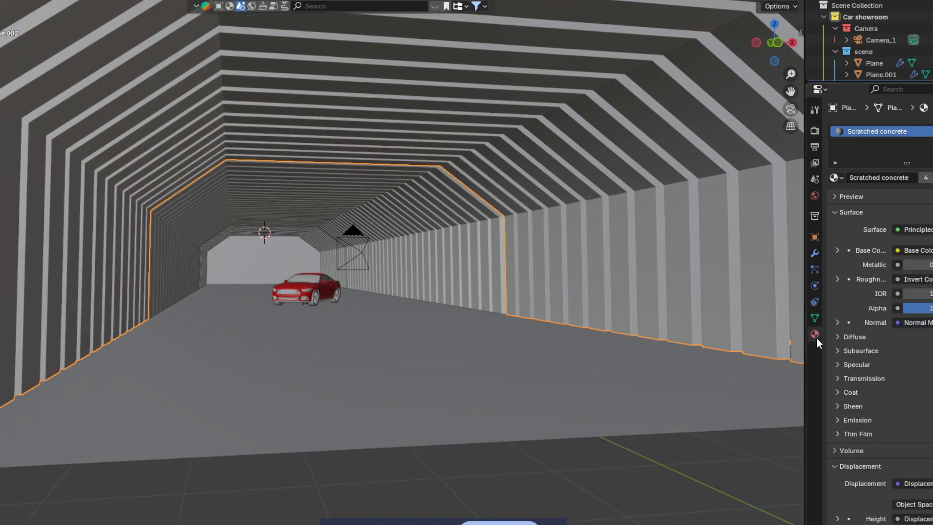
pyautogui.scroll(-1, 888, 344)
pyautogui.scroll(1, 885, 336)
pyautogui.click(303, 294)
pyautogui.scroll(2, 311, 292)
pyautogui.moveTo(351, 286); pyautogui.dragTo(369, 282, button='middle')
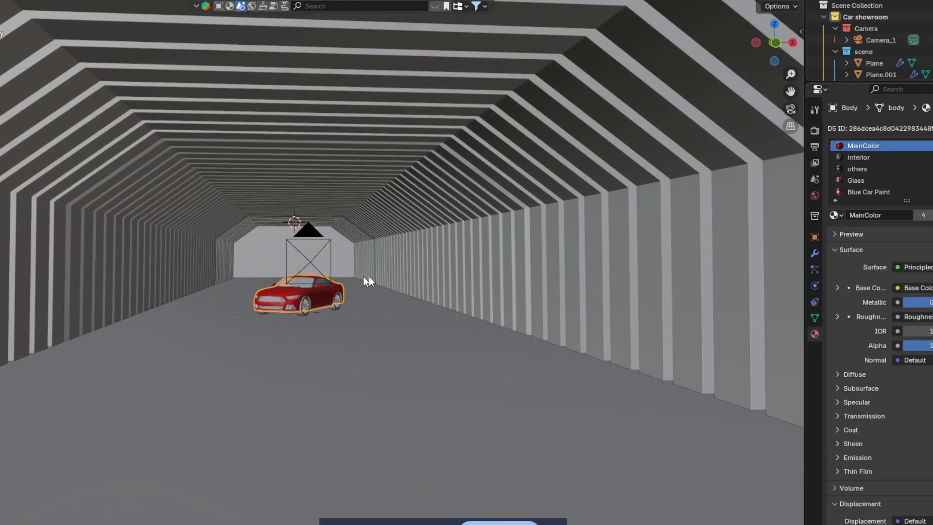
pyautogui.moveTo(894, 83); pyautogui.dragTo(894, 249)
pyautogui.click(870, 132)
pyautogui.moveTo(454, 238); pyautogui.dragTo(447, 239, button='middle')
# Step: Rotate the car about the X axis until it rests flat on the tunnel floor
pyautogui.press('r')
pyautogui.press('x')
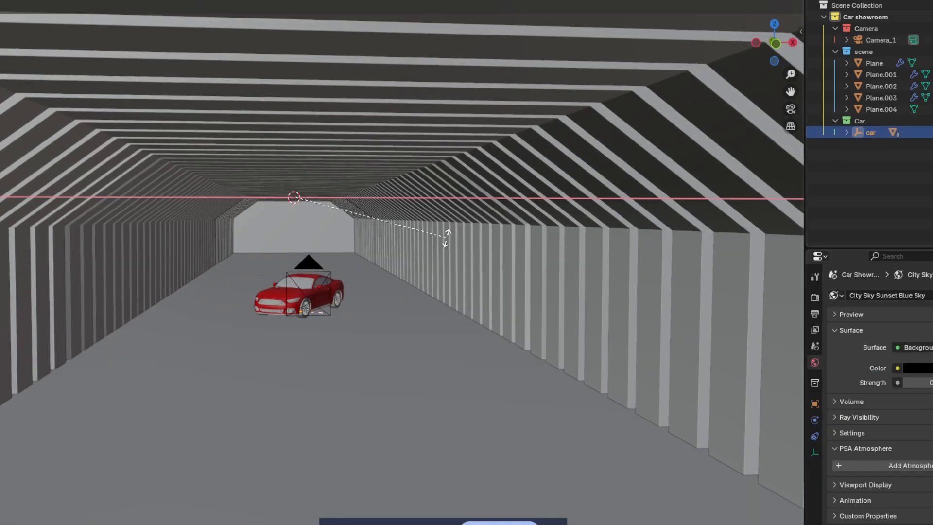
pyautogui.press('z')
pyautogui.press('y')
pyautogui.press('x')
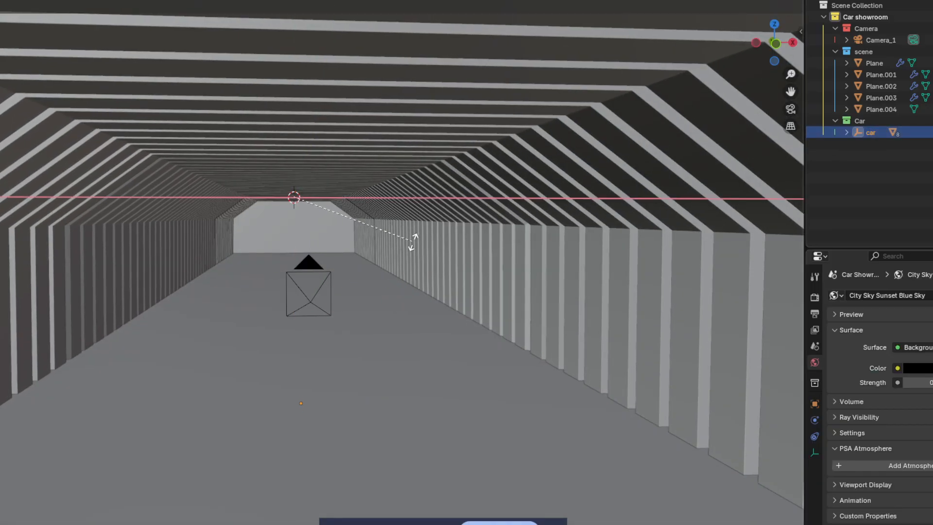
pyautogui.click(456, 241)
pyautogui.keyDown('shift'); pyautogui.moveTo(423, 238); pyautogui.dragTo(402, 287, button='middle'); pyautogui.keyUp('shift')
pyautogui.scroll(-8, 426, 194)
pyautogui.scroll(4, 424, 221)
pyautogui.moveTo(402, 287); pyautogui.dragTo(433, 293, button='middle')
pyautogui.scroll(2, 423, 293)
pyautogui.scroll(4, 427, 269)
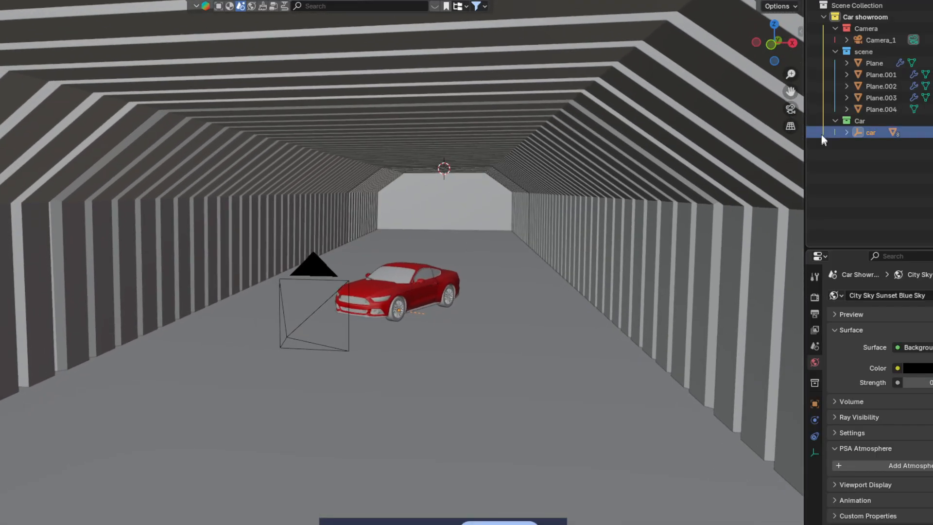
# Step: Look through the scene camera and swing it to centre the car in the tunnel
pyautogui.click(791, 109)
pyautogui.scroll(-2, 676, 252)
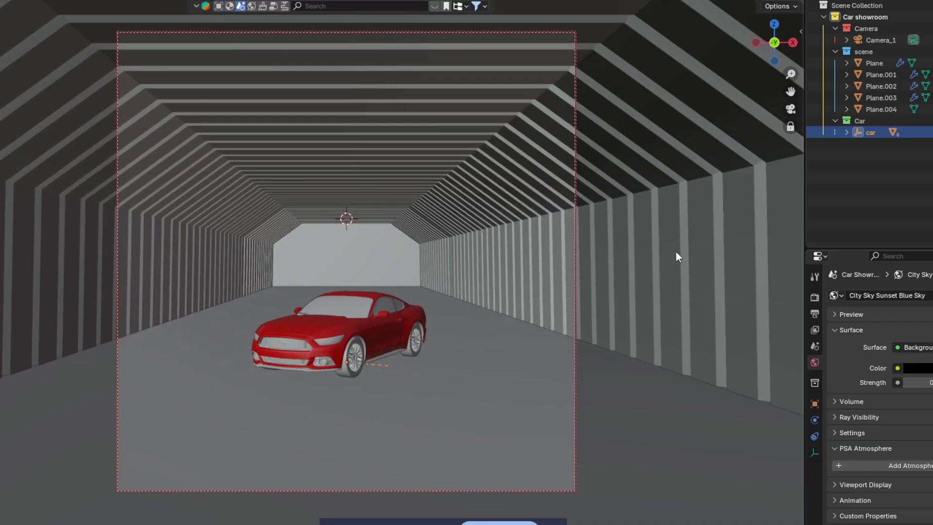
pyautogui.moveTo(651, 235); pyautogui.dragTo(632, 240, button='middle')
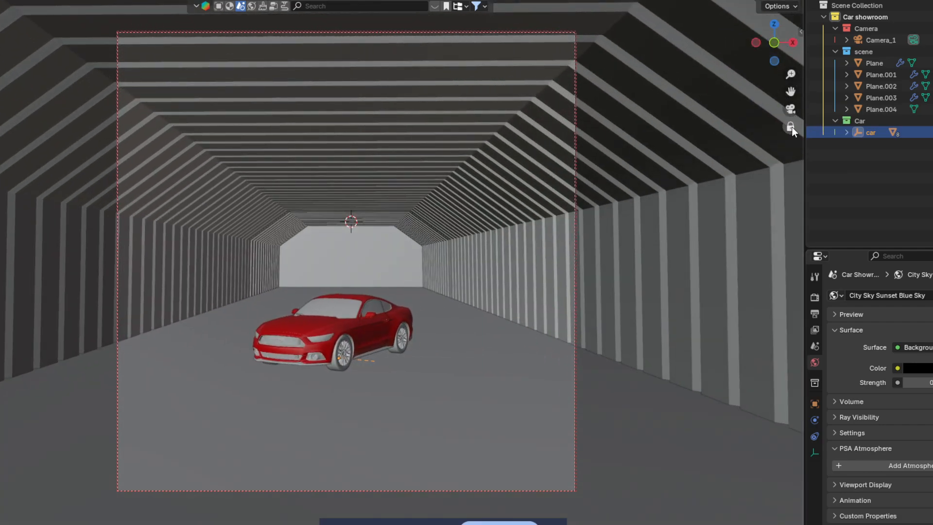
pyautogui.scroll(-5, 665, 253)
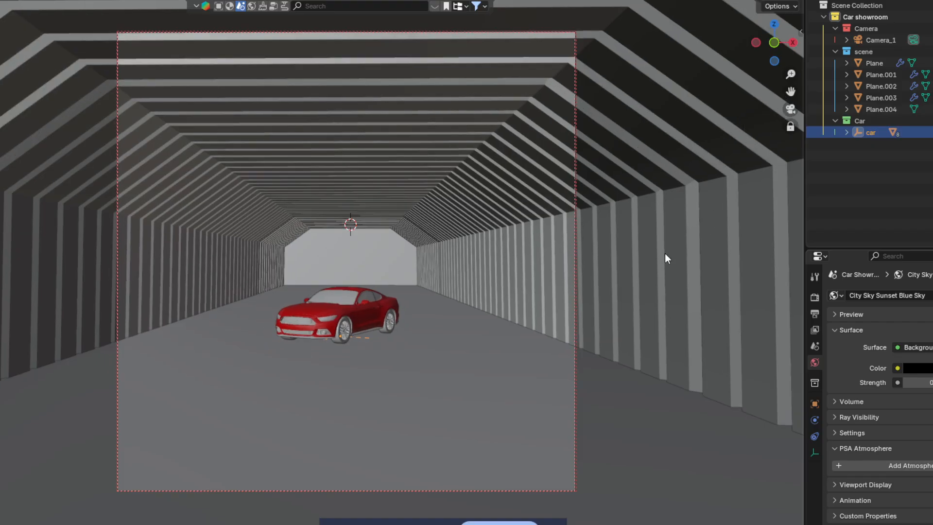
pyautogui.moveTo(660, 238); pyautogui.dragTo(397, 194, button='middle')
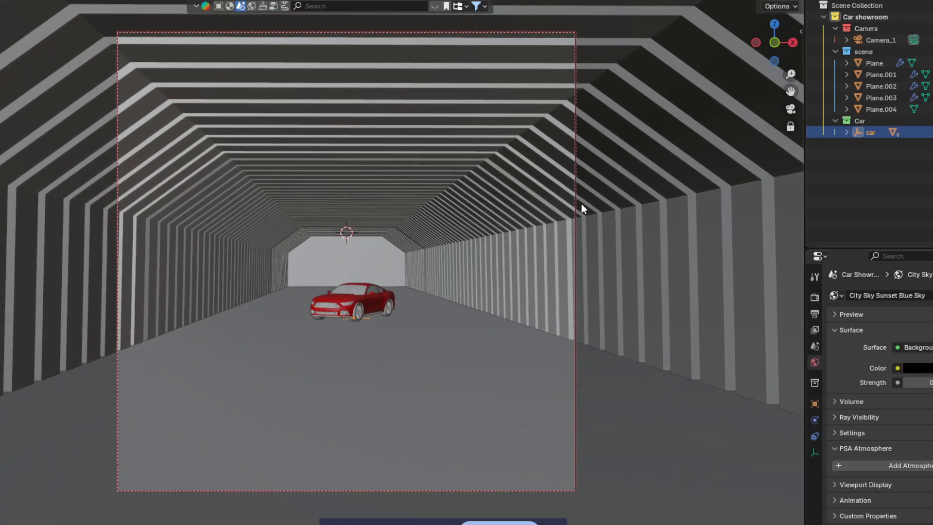
# Step: Preview the camera shot in Rendered shading, then return to solid shading outside camera view
pyautogui.click(784, 0)
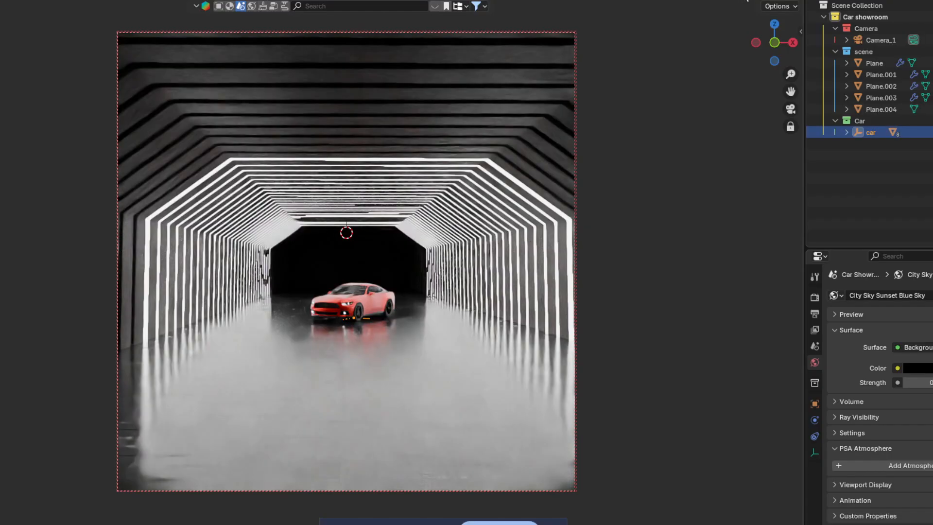
pyautogui.click(762, 1)
pyautogui.click(797, 110)
pyautogui.scroll(1, 476, 201)
pyautogui.moveTo(483, 194); pyautogui.dragTo(494, 208, button='middle')
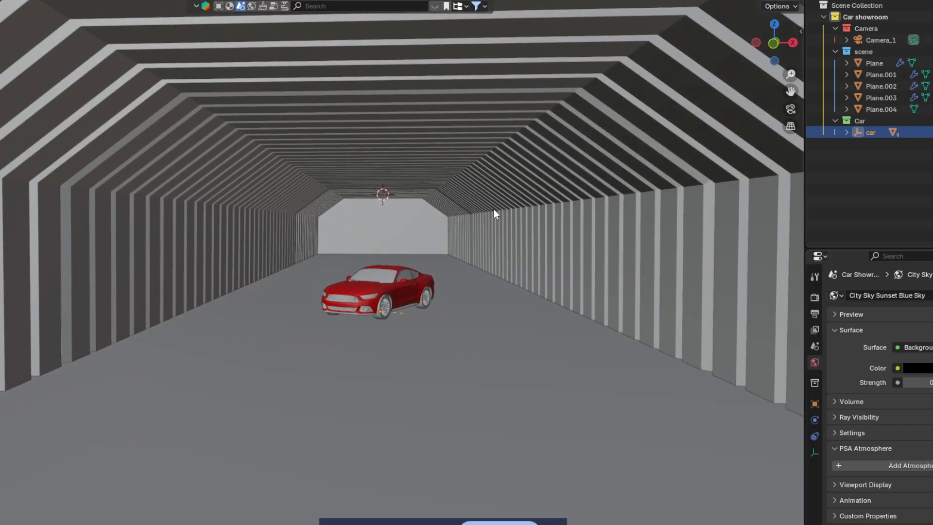
# Step: Tint Plane.001's Material.002 base colour a darker yellow
pyautogui.click(508, 217)
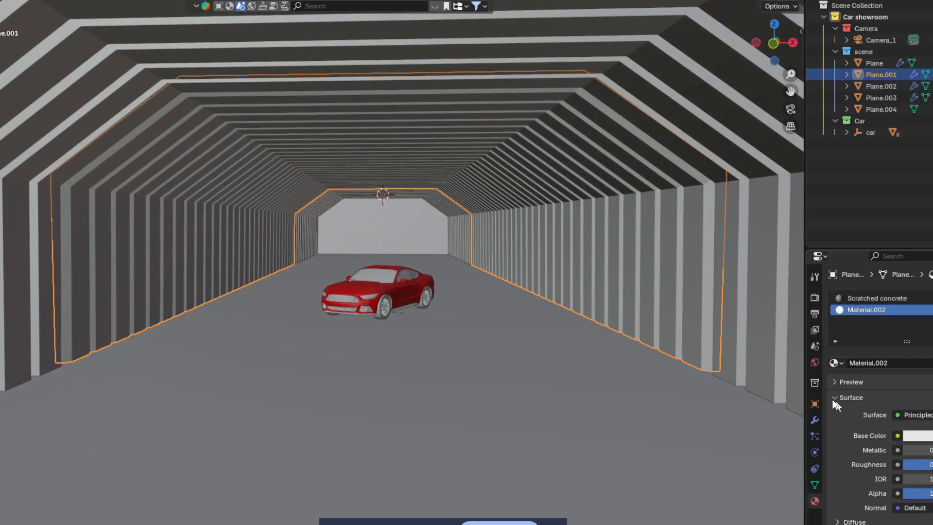
pyautogui.moveTo(423, 272); pyautogui.dragTo(554, 294, button='middle')
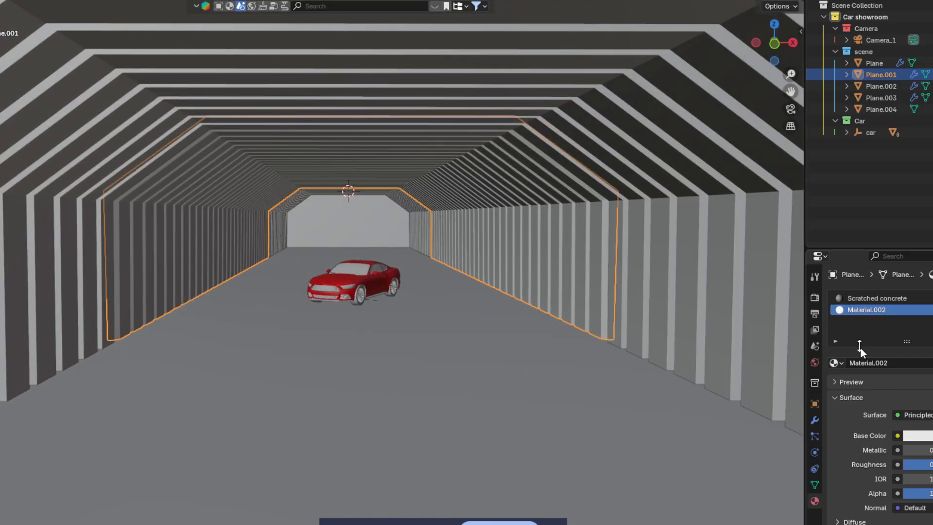
pyautogui.click(915, 437)
pyautogui.moveTo(916, 295); pyautogui.dragTo(895, 304)
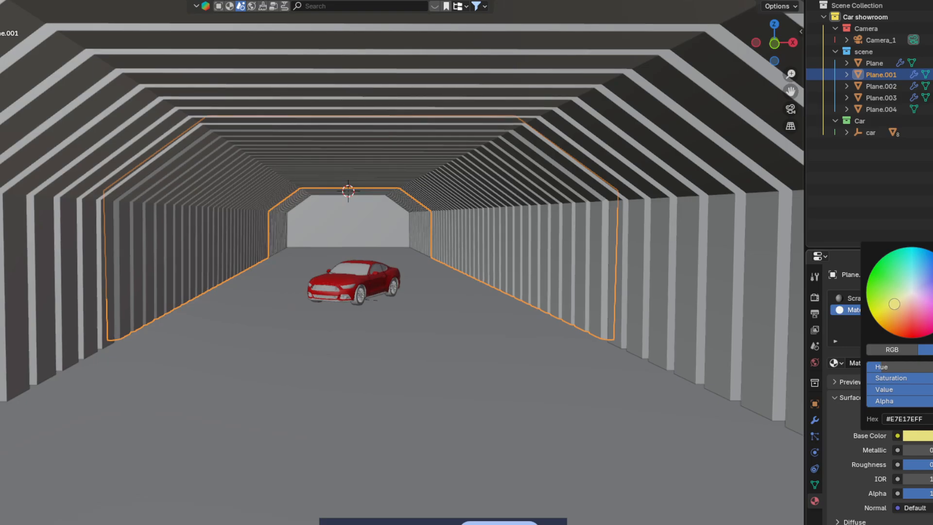
pyautogui.scroll(-4, 895, 304)
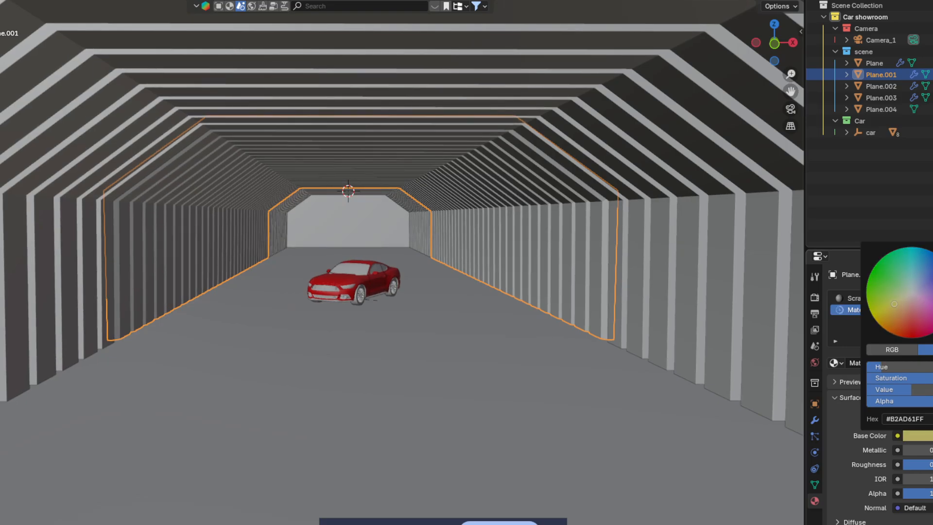
pyautogui.scroll(-2, 894, 303)
pyautogui.scroll(-4, 603, 364)
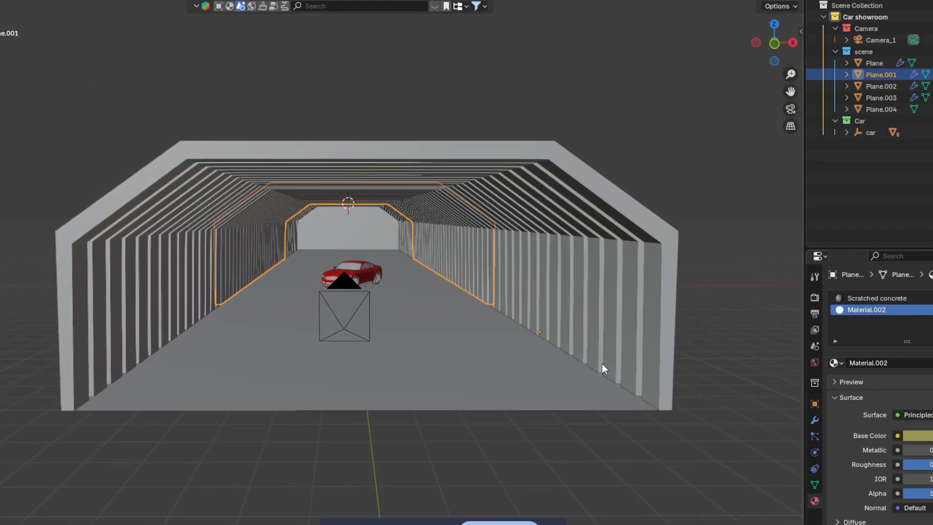
# Step: Move the scene camera closer to the car and check the shot in Rendered shading
pyautogui.click(662, 149)
pyautogui.click(791, 109)
pyautogui.scroll(3, 569, 314)
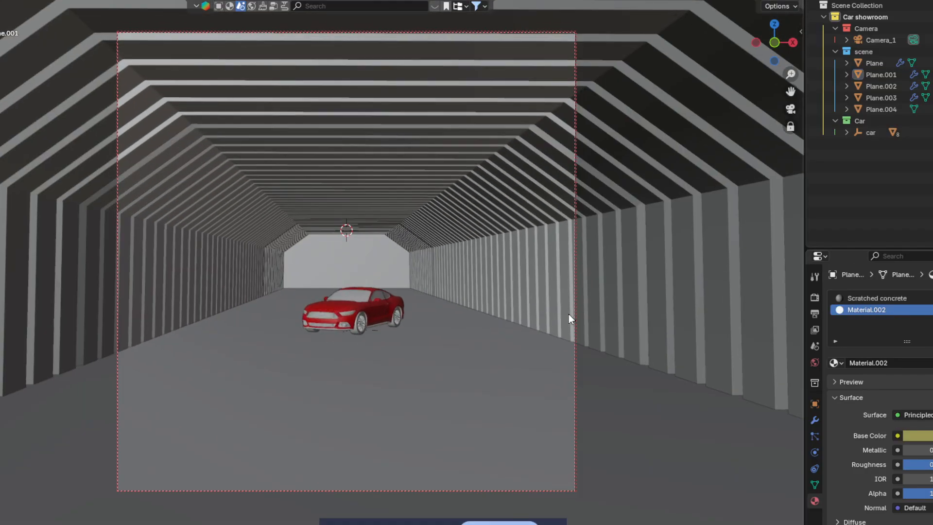
pyautogui.keyDown('shift'); pyautogui.moveTo(588, 301); pyautogui.dragTo(595, 261, button='middle'); pyautogui.keyUp('shift')
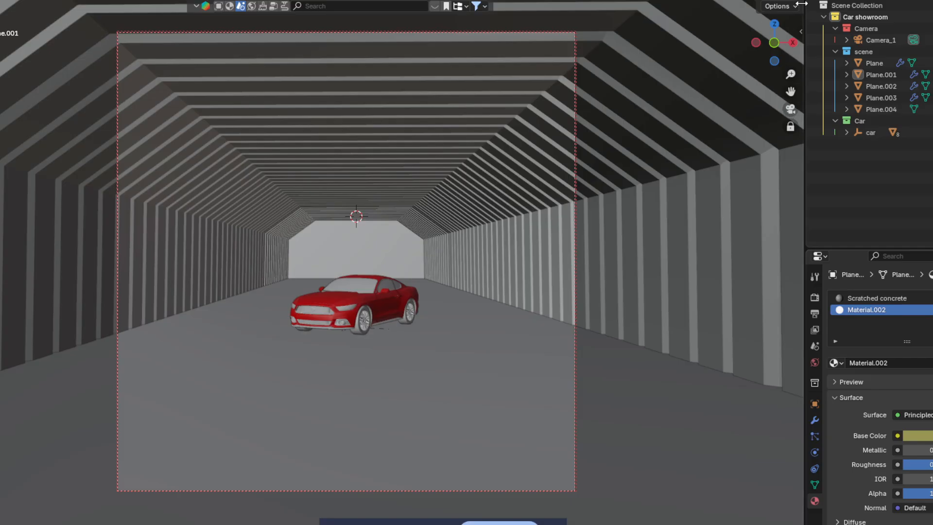
pyautogui.click(786, 0)
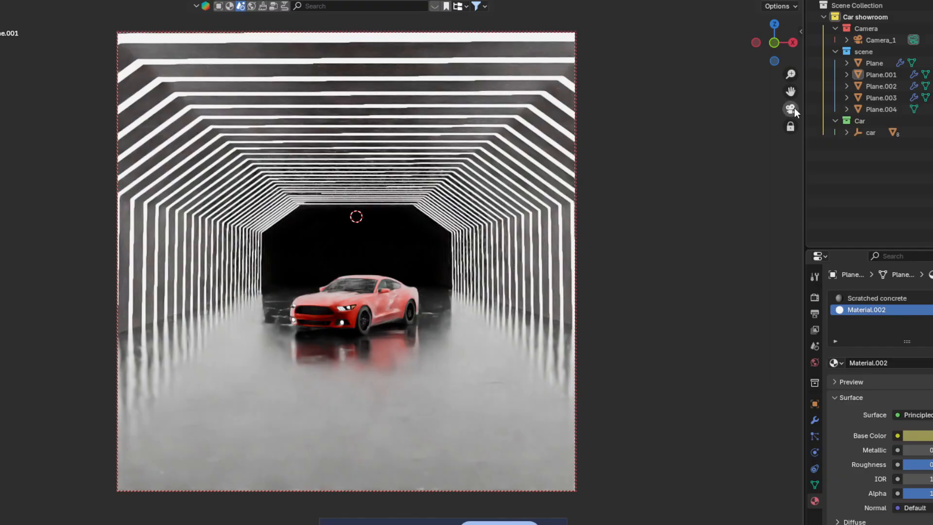
pyautogui.click(757, 1)
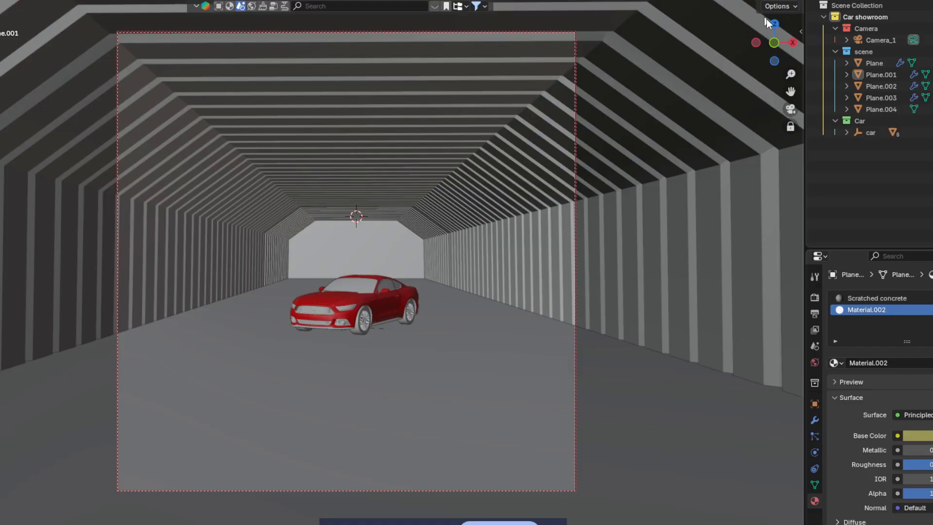
pyautogui.click(455, 261)
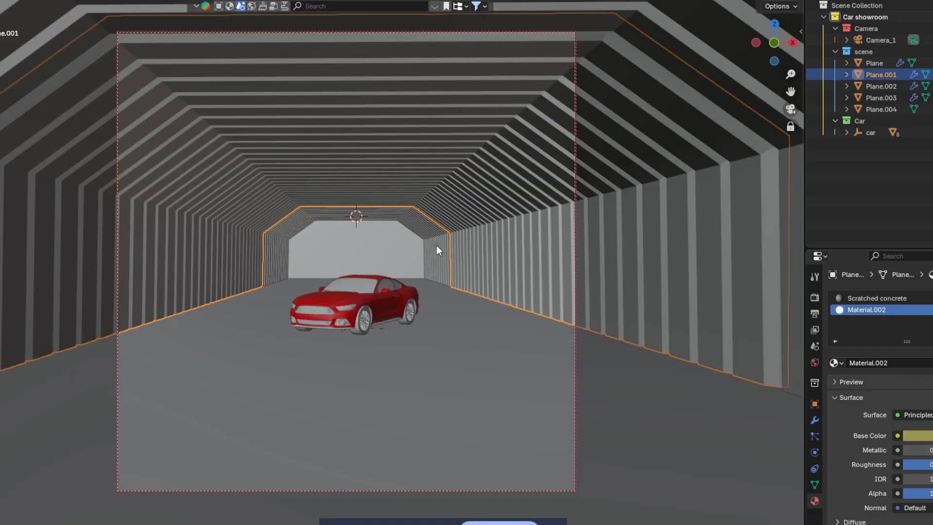
# Step: Lower Plane.001's emission strength to about 1 and preview it rendered
pyautogui.click(436, 245)
pyautogui.click(507, 261)
pyautogui.scroll(-10, 909, 437)
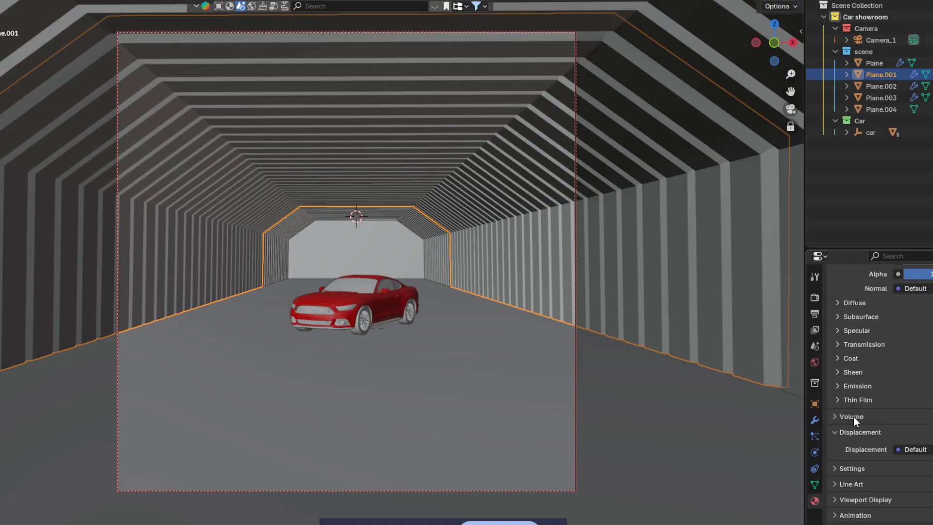
pyautogui.click(842, 386)
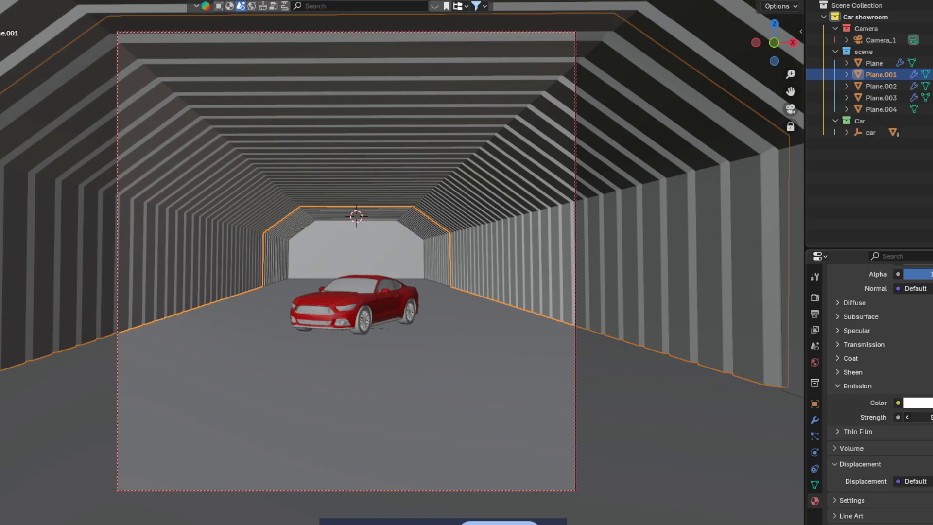
pyautogui.moveTo(931, 417); pyautogui.dragTo(918, 417)
pyautogui.scroll(10, 914, 414)
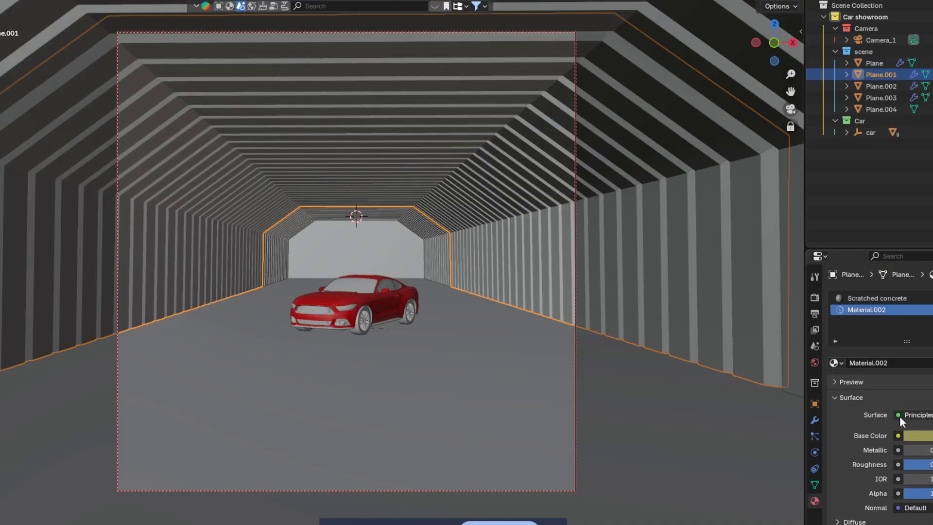
pyautogui.click(785, 0)
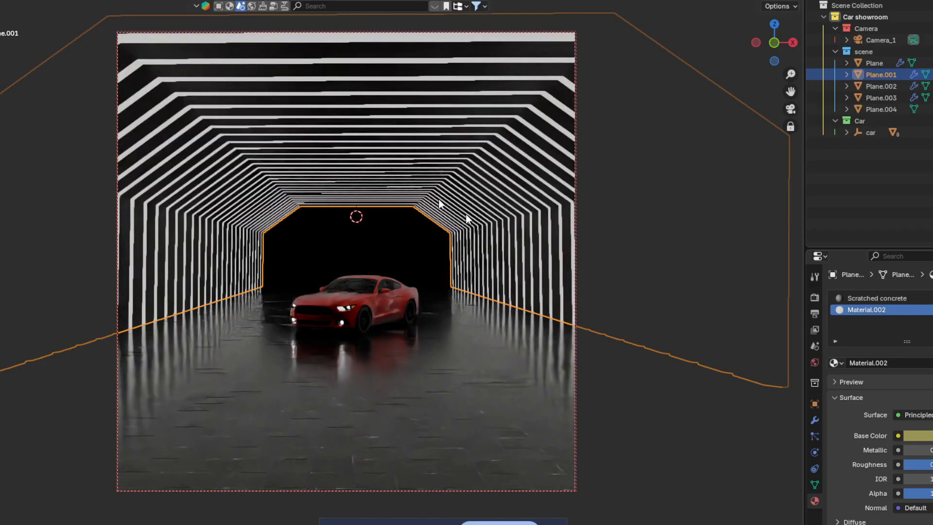
# Step: Select the back panel Plane.004 and view it in Material Preview shading outside camera view
pyautogui.click(504, 358)
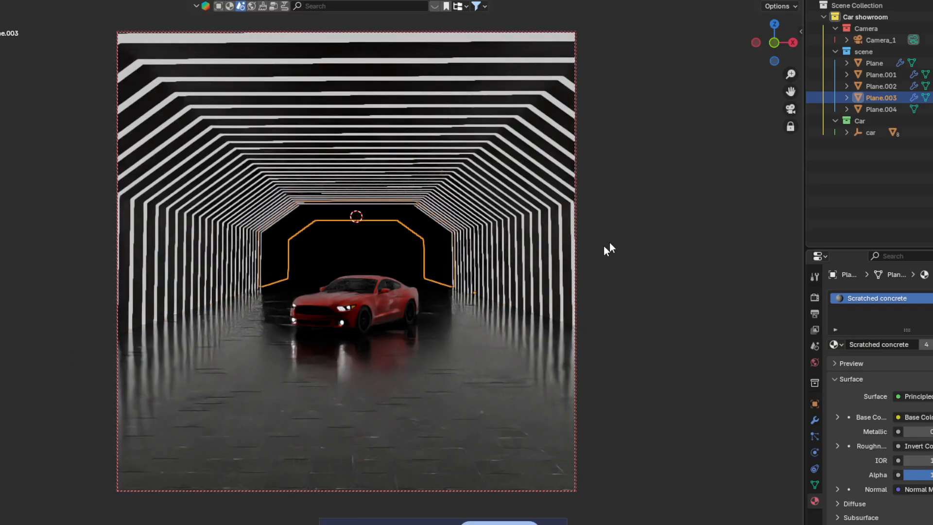
pyautogui.click(378, 252)
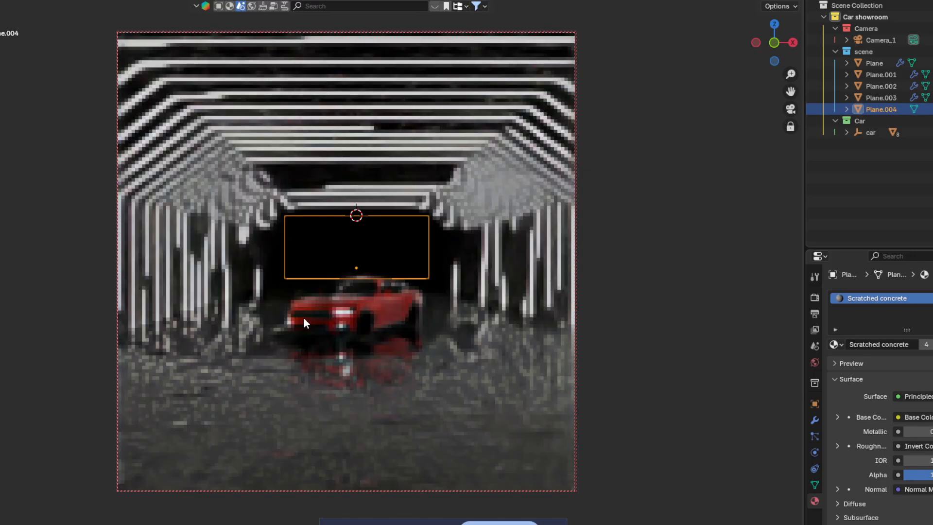
pyautogui.click(774, 0)
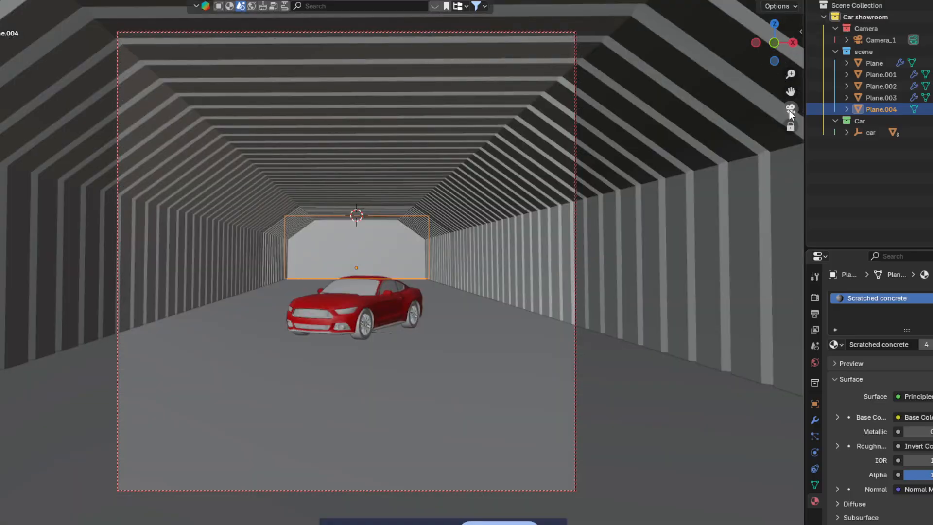
pyautogui.click(791, 108)
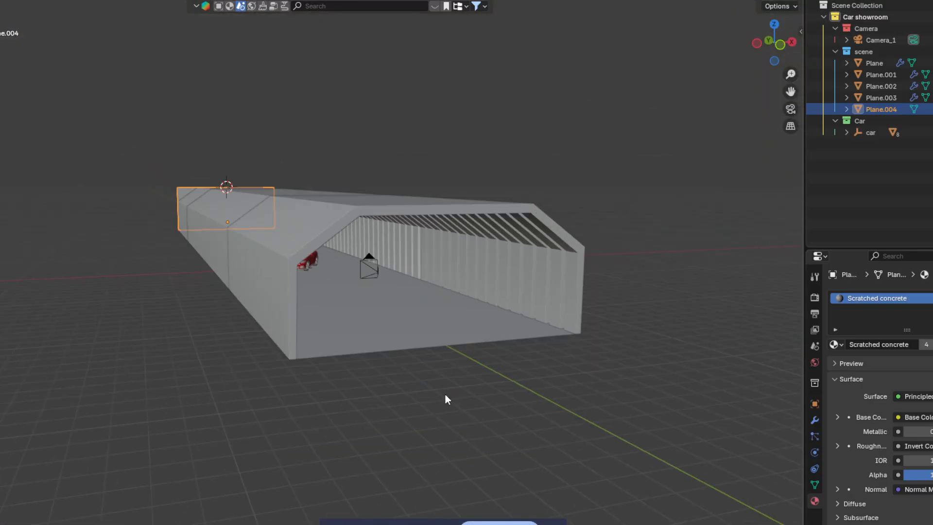
pyautogui.moveTo(446, 399); pyautogui.dragTo(478, 350, button='middle')
pyautogui.hotkey('shift', 'a')
pyautogui.moveTo(433, 446)
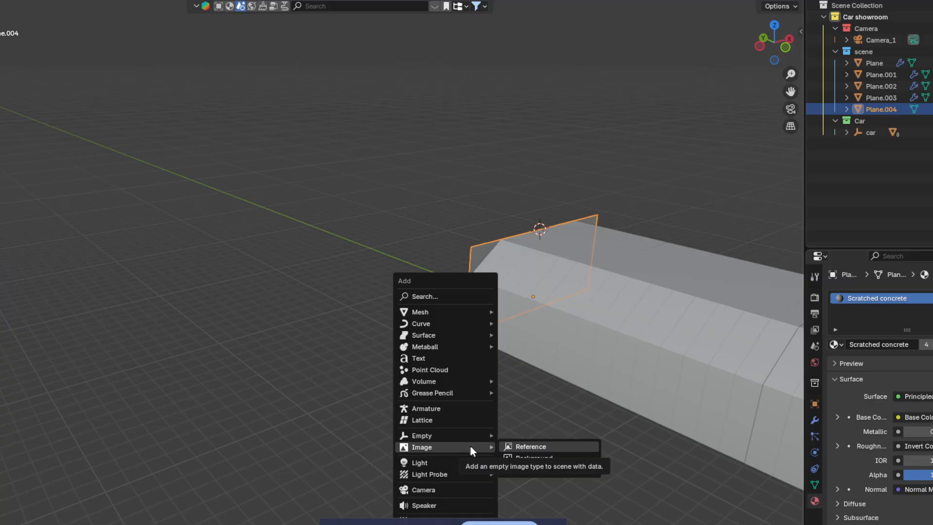
pyautogui.click(517, 446)
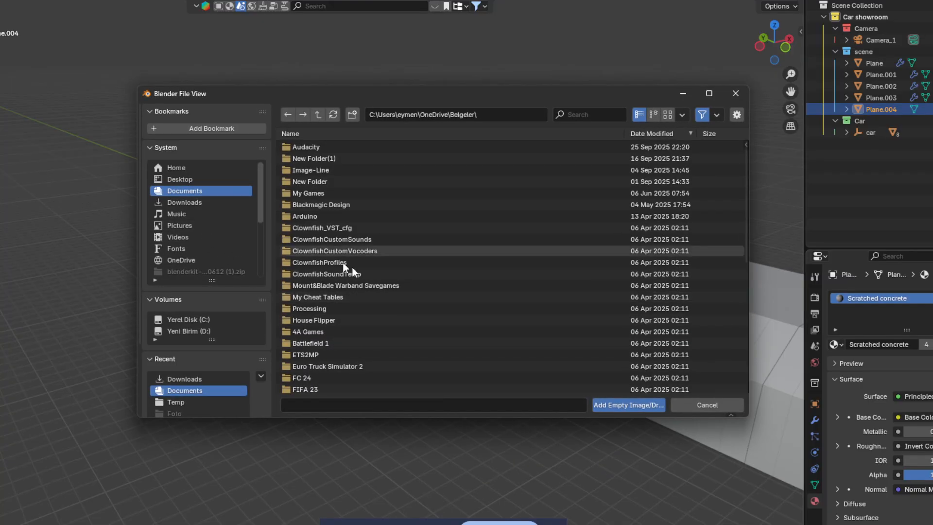
pyautogui.click(698, 404)
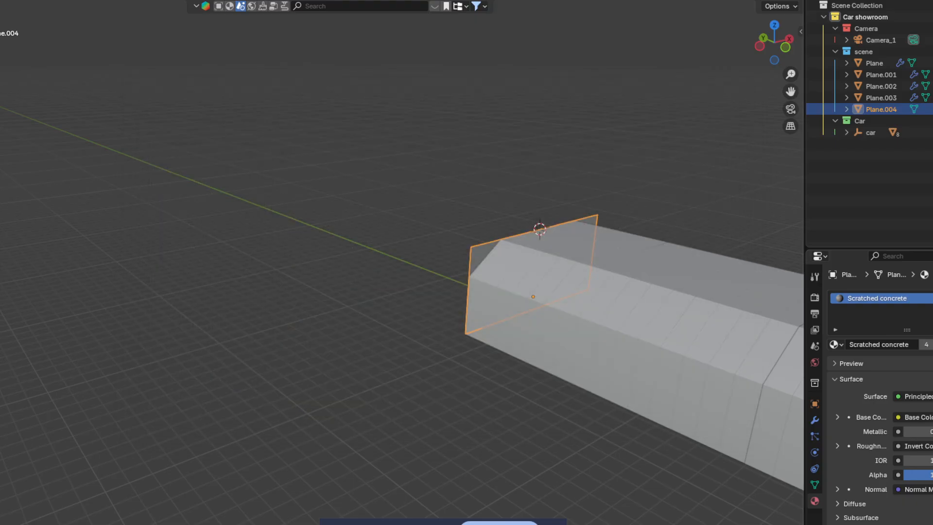
pyautogui.moveTo(446, 512)
pyautogui.moveTo(349, 498)
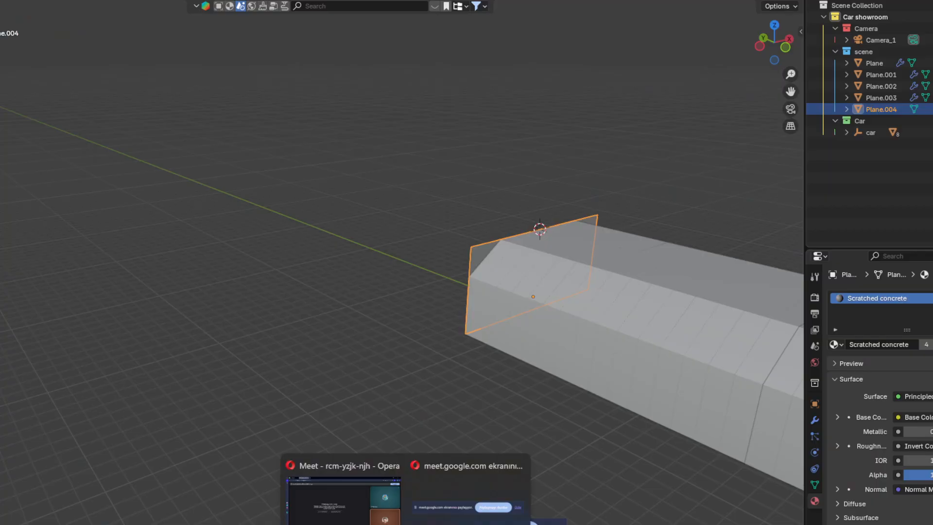
pyautogui.moveTo(384, 521)
pyautogui.click(384, 516)
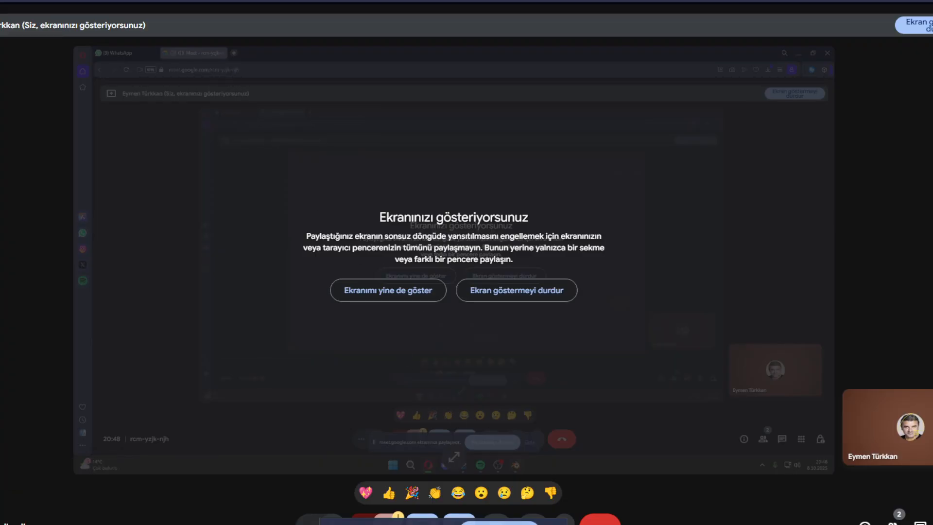
pyautogui.click(532, 524)
pyautogui.moveTo(508, 450); pyautogui.dragTo(502, 373, button='middle')
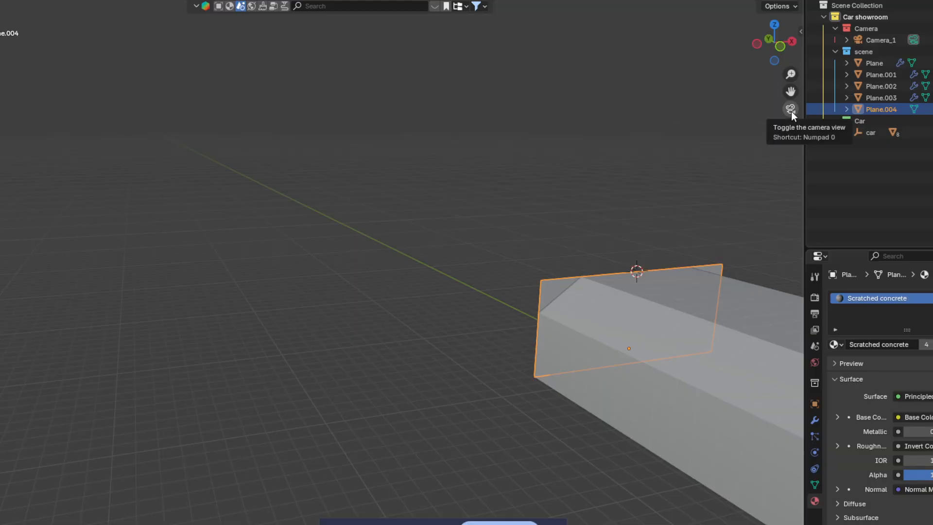
# Step: Set the Scratched concrete material's Metallic value to 0.0
pyautogui.keyDown('shift'); pyautogui.moveTo(711, 477); pyautogui.dragTo(455, 322, button='middle'); pyautogui.keyUp('shift')
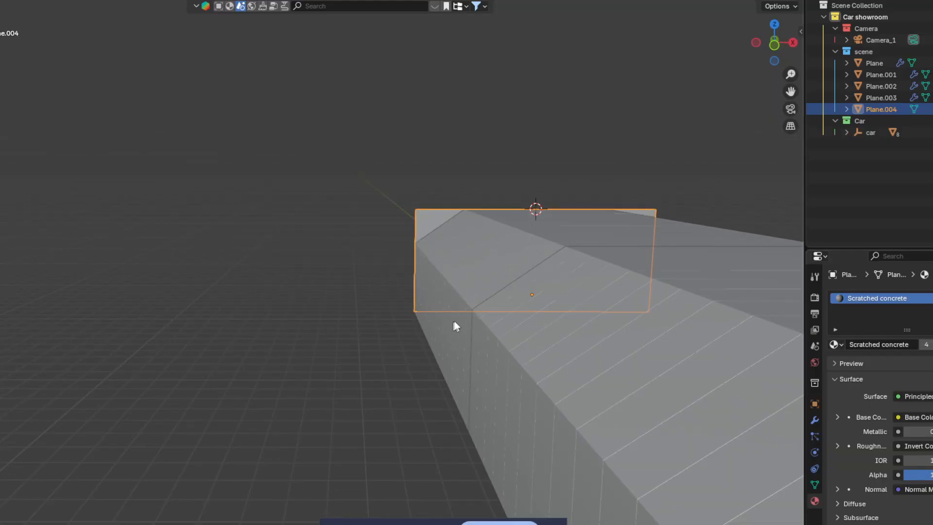
pyautogui.click(928, 431)
pyautogui.write('0.0')
pyautogui.press('Return')
# Step: Delete the tunnel end plane, then undo the deletion
pyautogui.moveTo(649, 349); pyautogui.dragTo(104, 365, button='middle')
pyautogui.press('Delete')
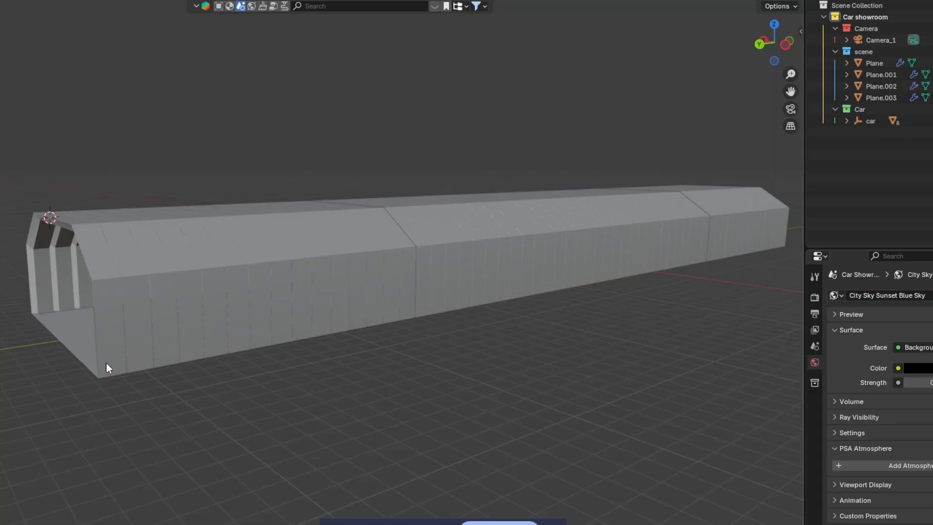
pyautogui.hotkey('ctrl', 'z')
pyautogui.moveTo(619, 183); pyautogui.dragTo(372, 375, button='middle')
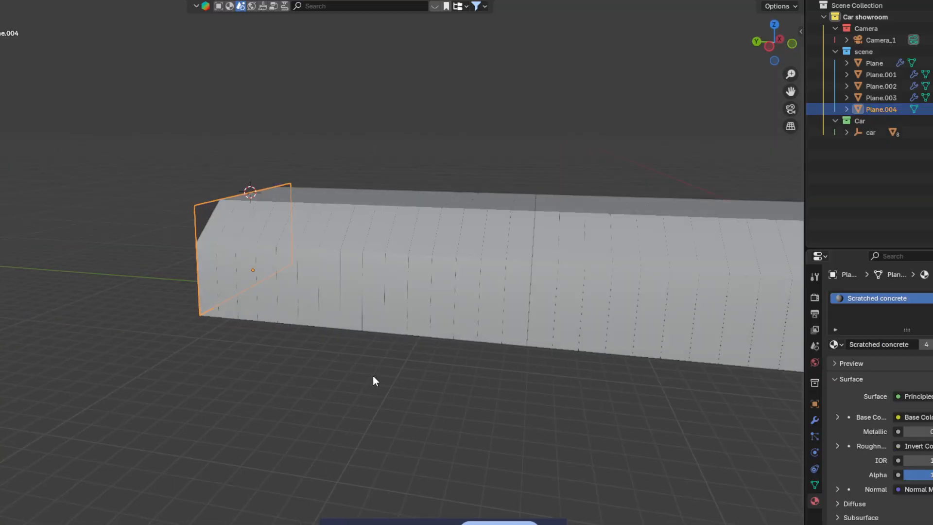
pyautogui.hotkey('shift', 'a')
pyautogui.click(173, 442)
# Step: Add the 3D shape YouTube thumbnail from Downloads as an image empty, then delete it
pyautogui.hotkey('shift', 'a')
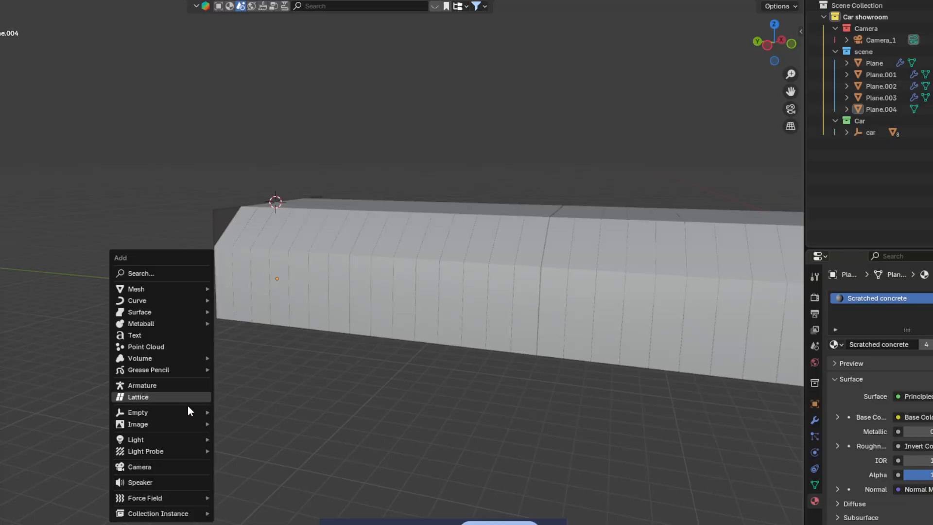
pyautogui.moveTo(186, 412)
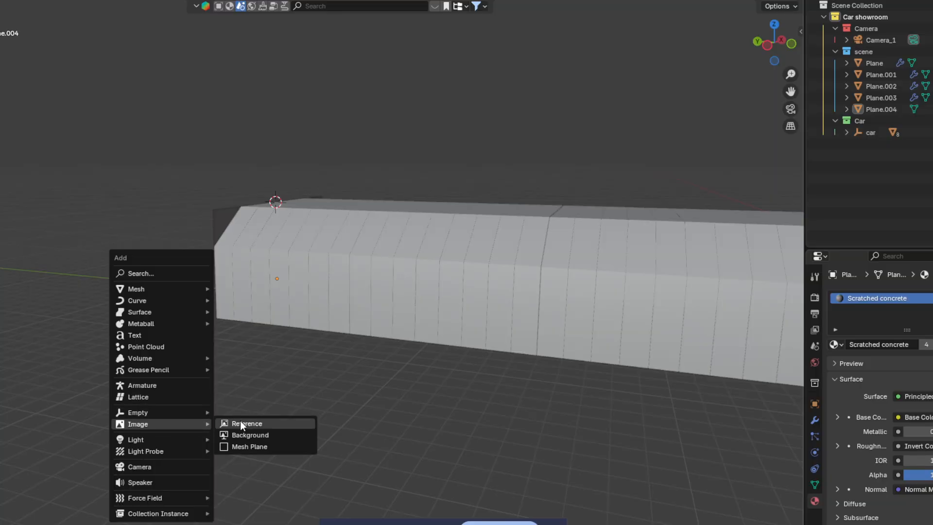
pyautogui.click(240, 421)
pyautogui.click(204, 203)
pyautogui.click(717, 115)
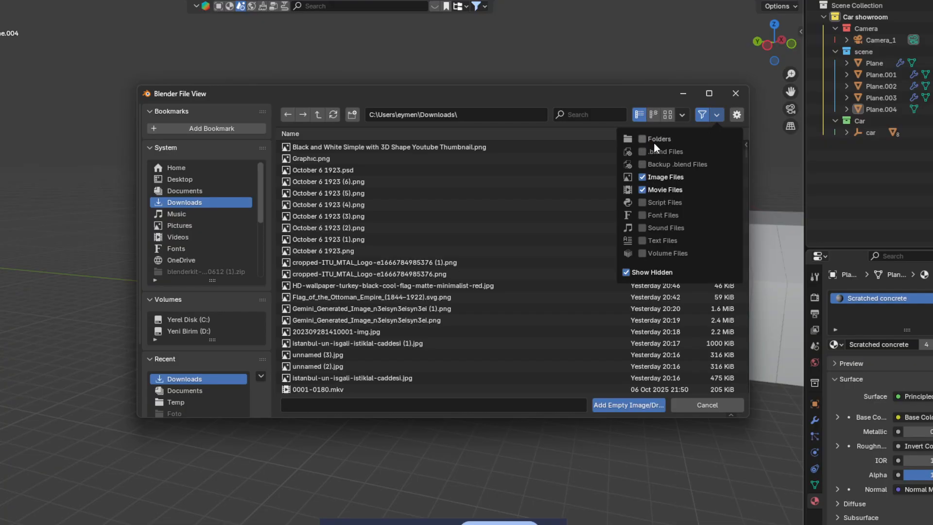
pyautogui.click(345, 150)
pyautogui.moveTo(325, 144)
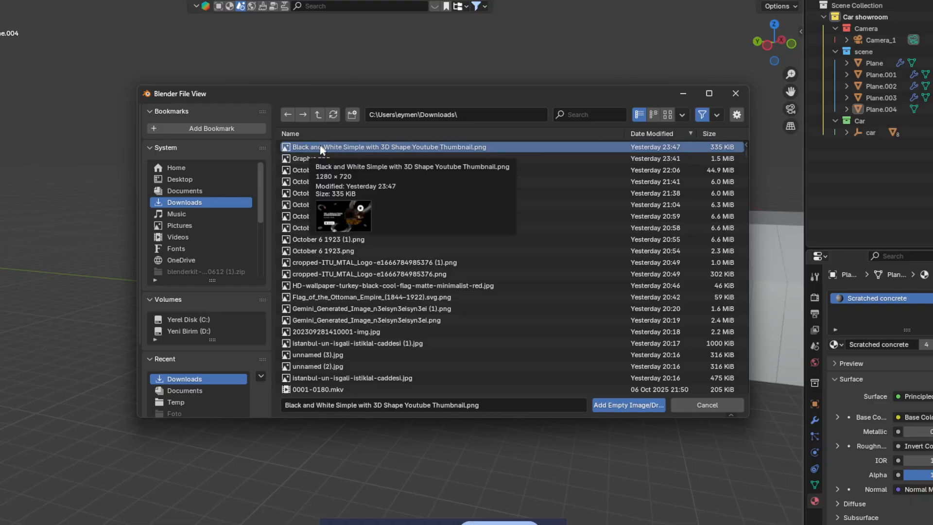
pyautogui.moveTo(309, 159)
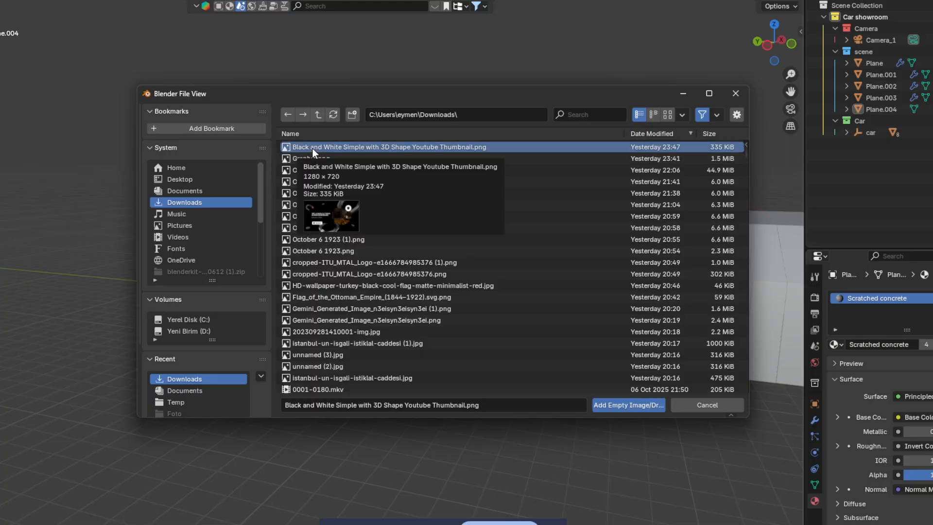
pyautogui.click(617, 405)
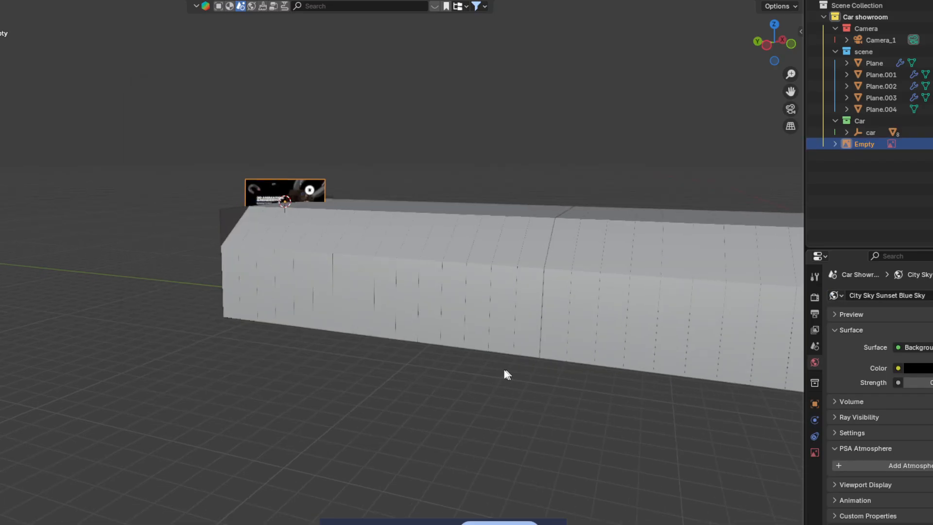
pyautogui.moveTo(485, 332); pyautogui.dragTo(497, 328, button='middle')
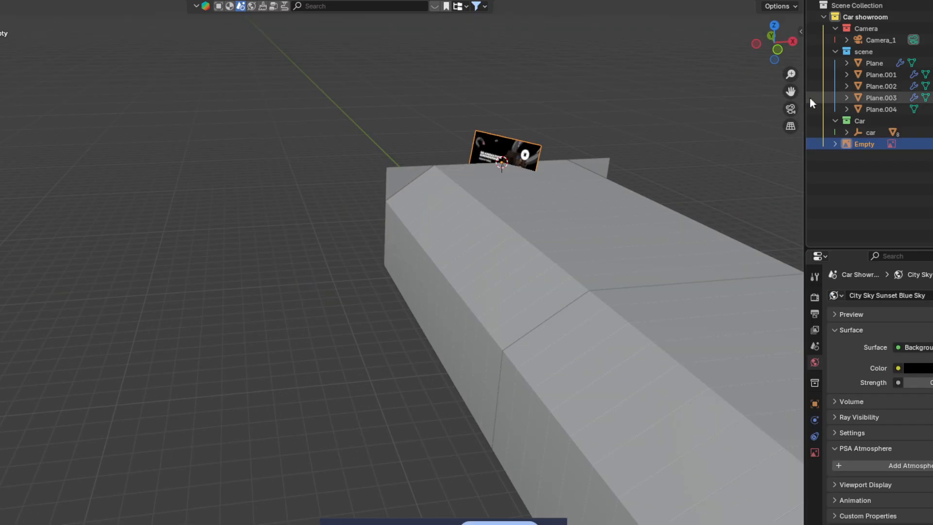
pyautogui.press('Delete')
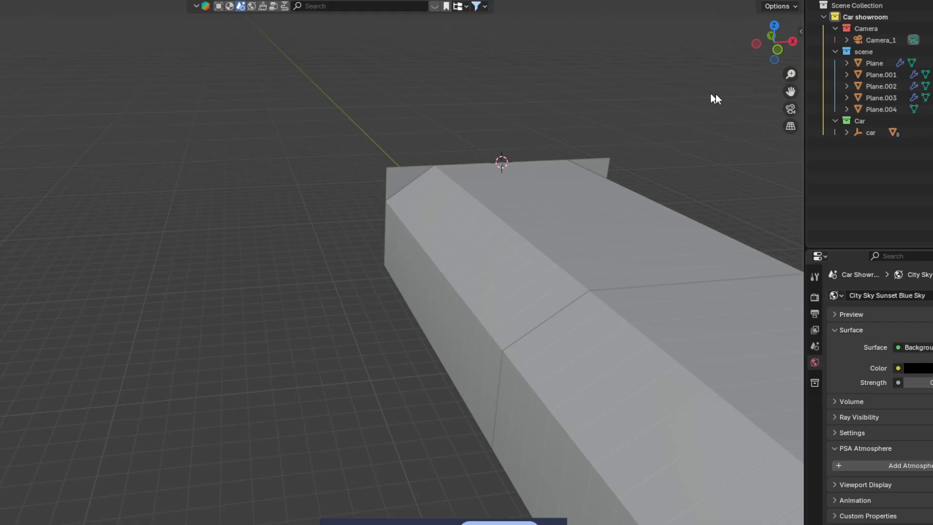
pyautogui.click(778, 50)
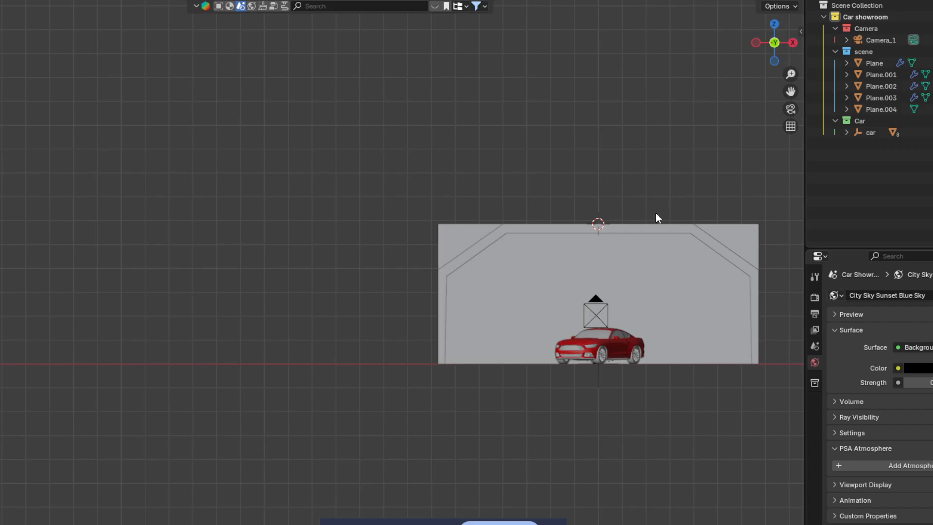
# Step: Add the 3D shape YouTube thumbnail from Downloads as a reference image empty
pyautogui.hotkey('shift', 'a')
pyautogui.moveTo(613, 212)
pyautogui.click(678, 214)
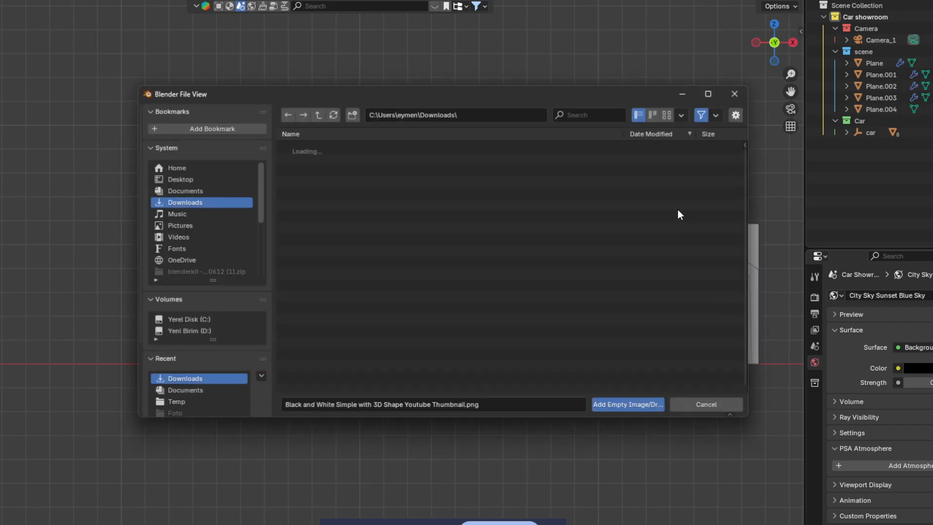
pyautogui.click(717, 114)
pyautogui.click(675, 140)
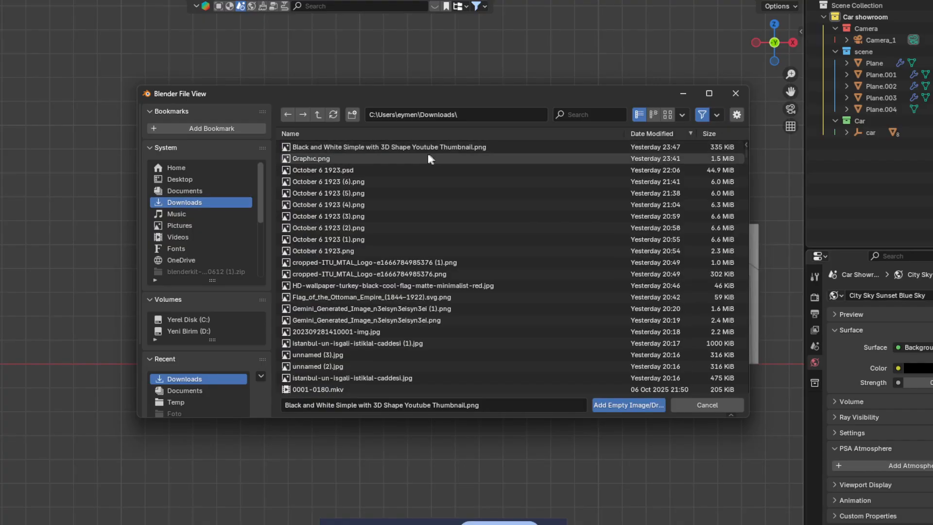
pyautogui.click(428, 148)
pyautogui.click(645, 408)
pyautogui.moveTo(677, 262); pyautogui.dragTo(695, 292, button='middle')
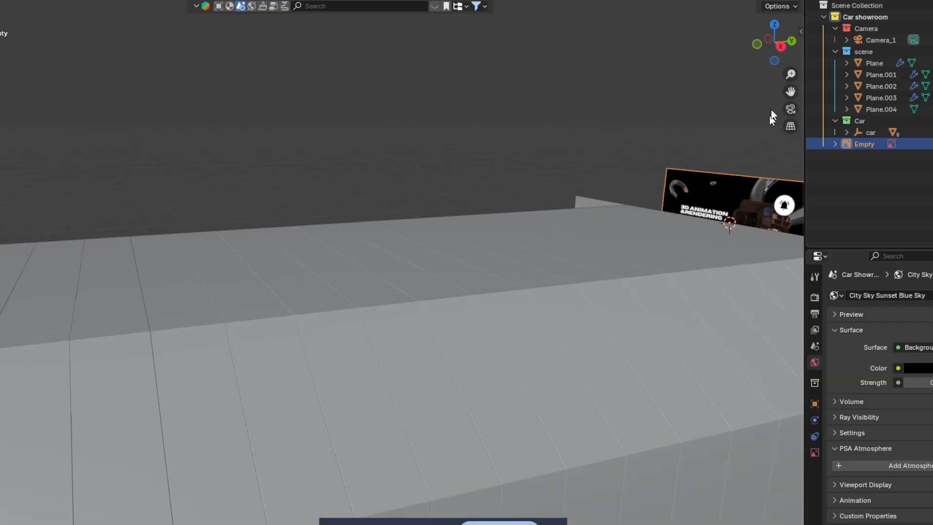
pyautogui.click(759, 46)
# Step: Scale up the image empty in front view and move it along Z to the floor line
pyautogui.press('s')
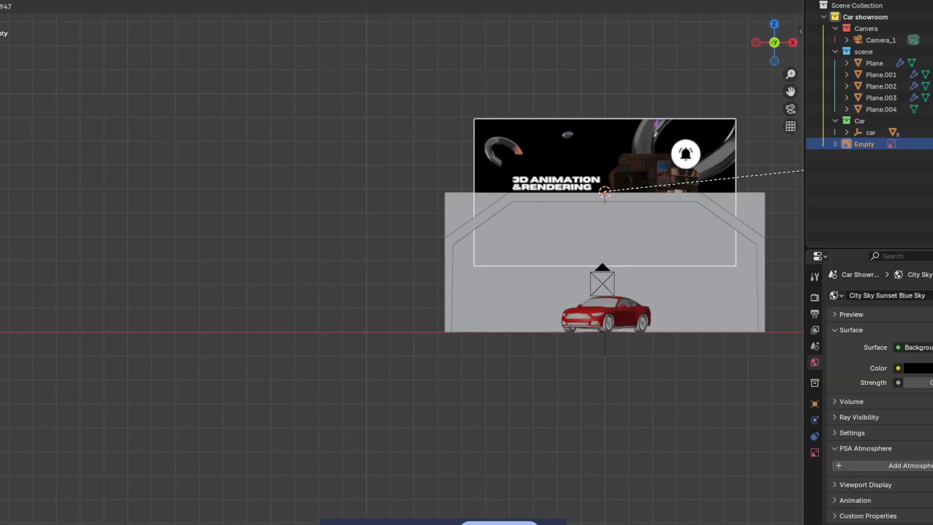
pyautogui.click(855, 167)
pyautogui.press('g')
pyautogui.press('z')
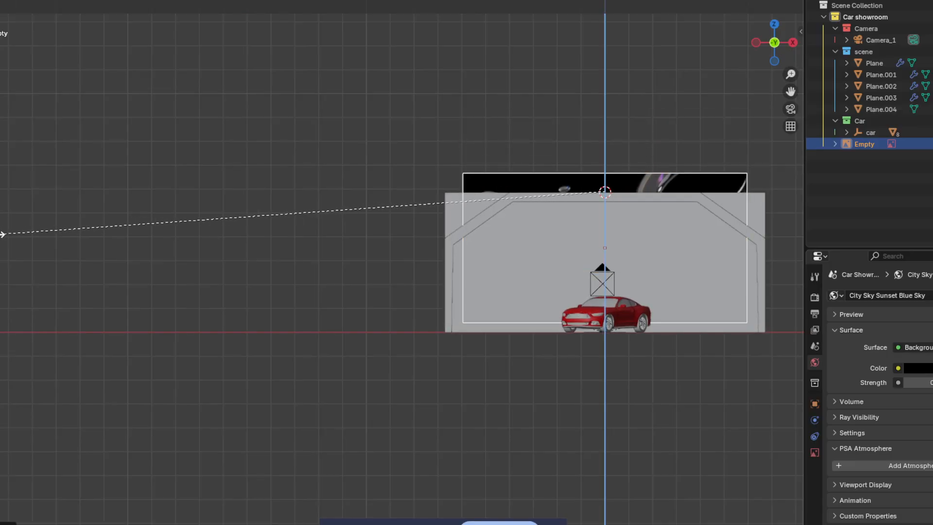
pyautogui.click(127, 210)
pyautogui.press('g')
pyautogui.press('z')
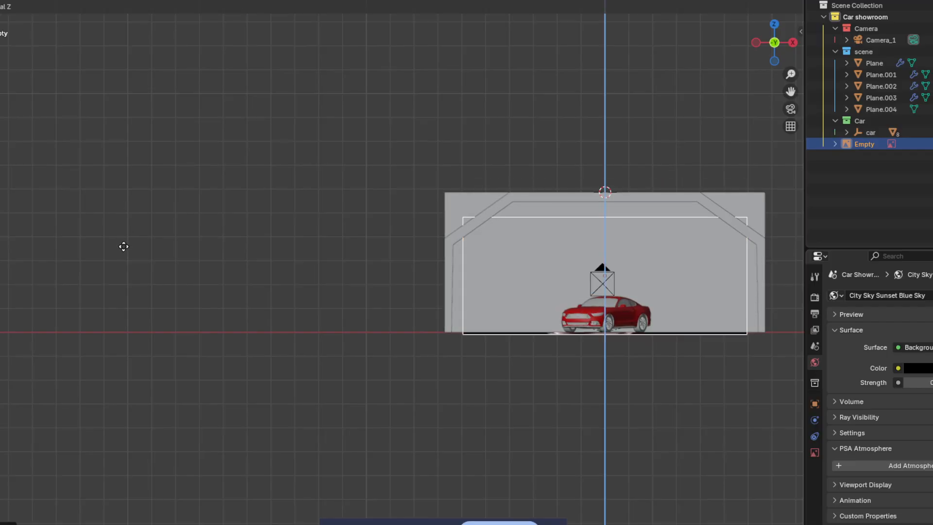
pyautogui.click(128, 237)
# Step: Enlarge the image further to fill the end opening and raise it slightly along Z
pyautogui.press('s')
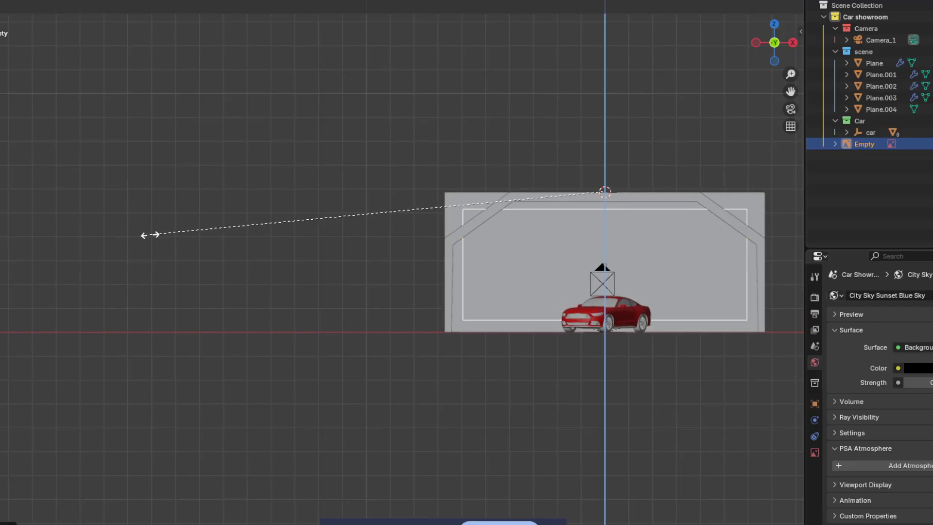
pyautogui.click(114, 218)
pyautogui.press('g')
pyautogui.press('z')
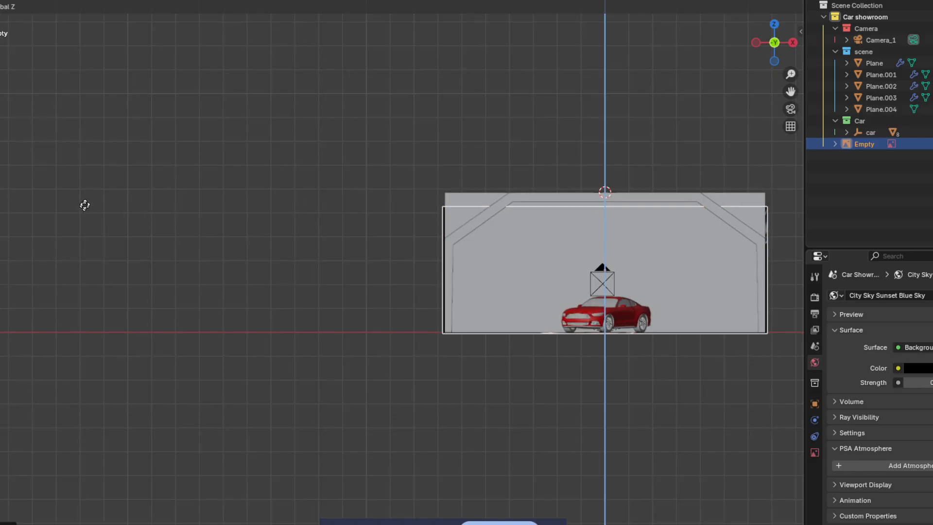
pyautogui.click(89, 200)
pyautogui.click(134, 184)
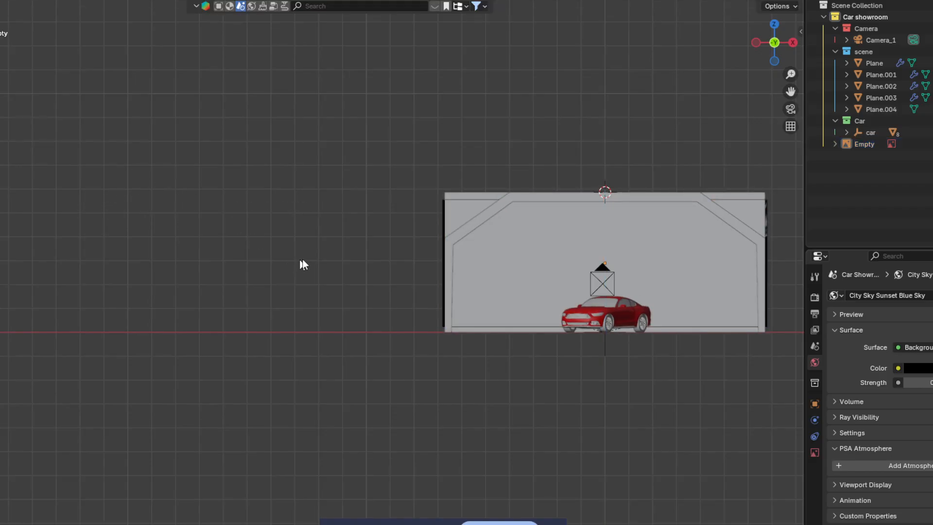
pyautogui.moveTo(303, 258); pyautogui.dragTo(281, 276, button='middle')
pyautogui.click(263, 277)
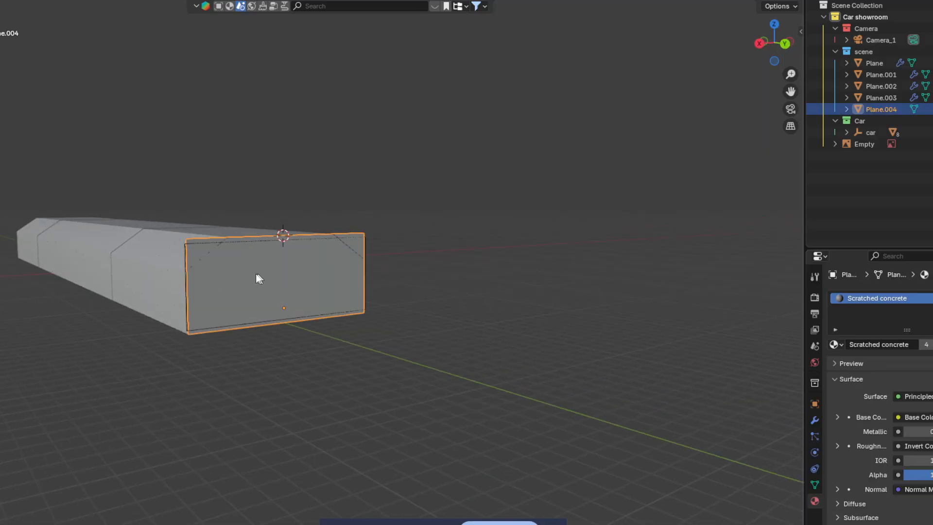
# Step: Select the image empty and adjust its height along the Z axis
pyautogui.click(186, 254)
pyautogui.scroll(4, 200, 262)
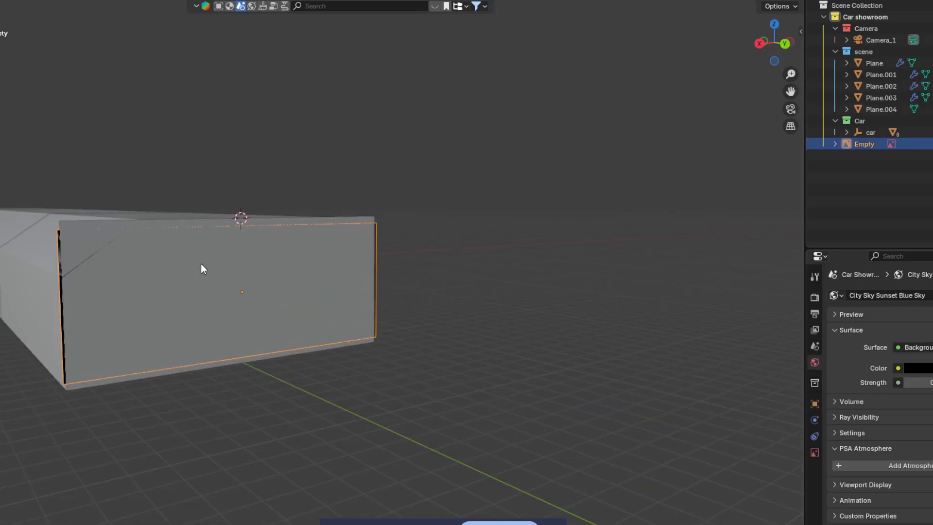
pyautogui.press('s')
pyautogui.press('z')
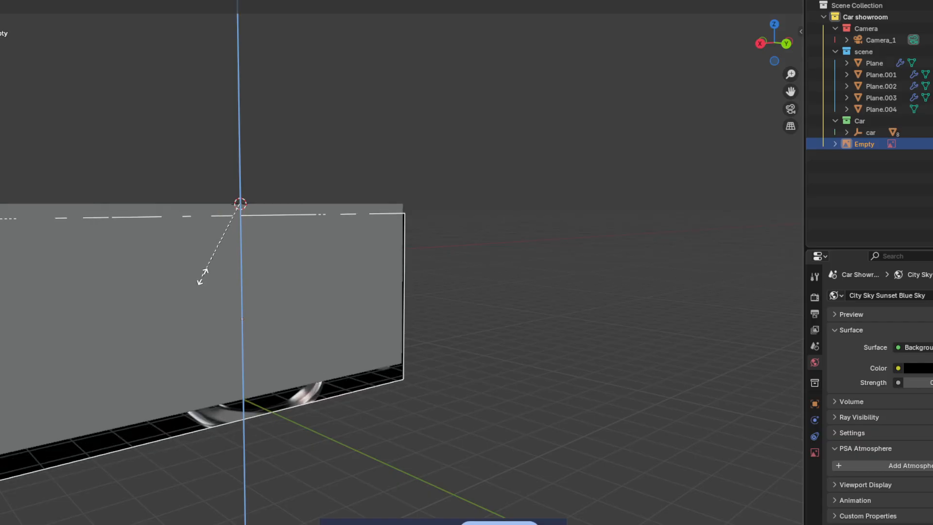
pyautogui.press('z')
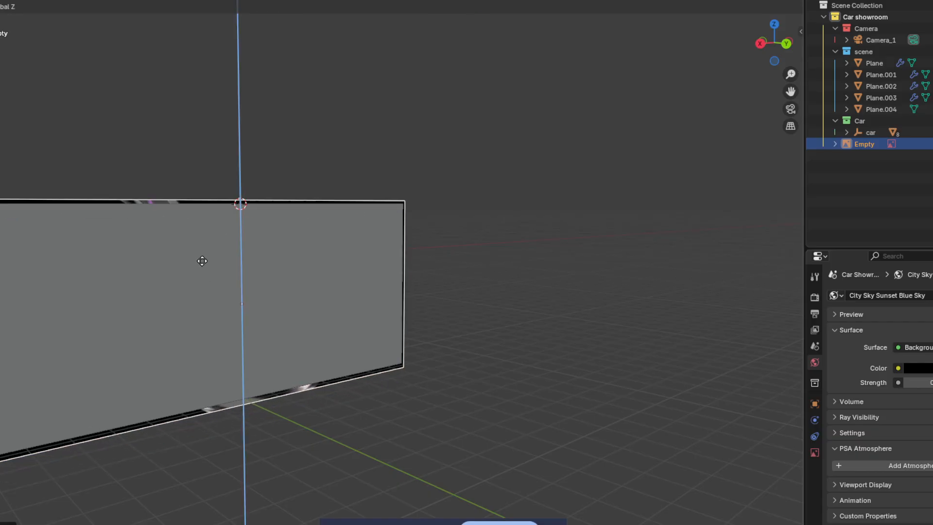
# Step: Delete the end plane Plane.004 covering the image and view through the scene camera
pyautogui.click(203, 261)
pyautogui.click(277, 246)
pyautogui.press('Delete')
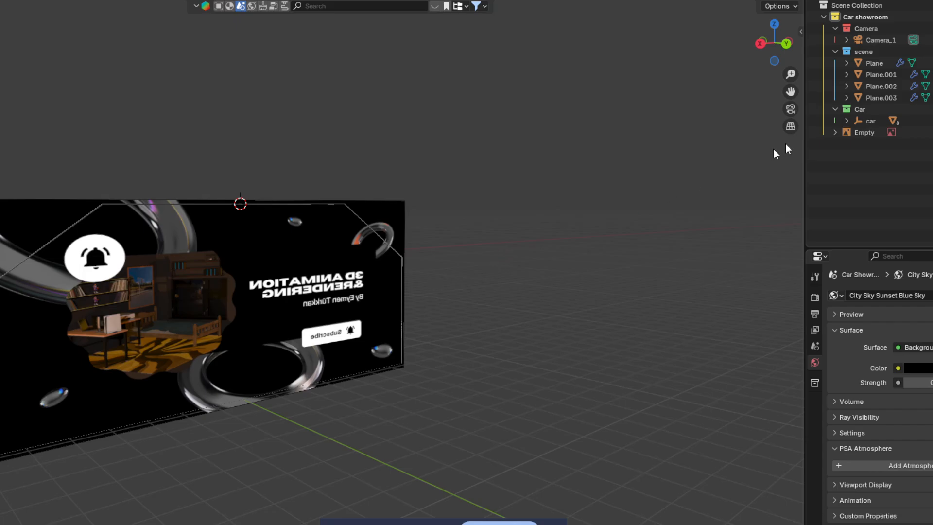
pyautogui.click(791, 108)
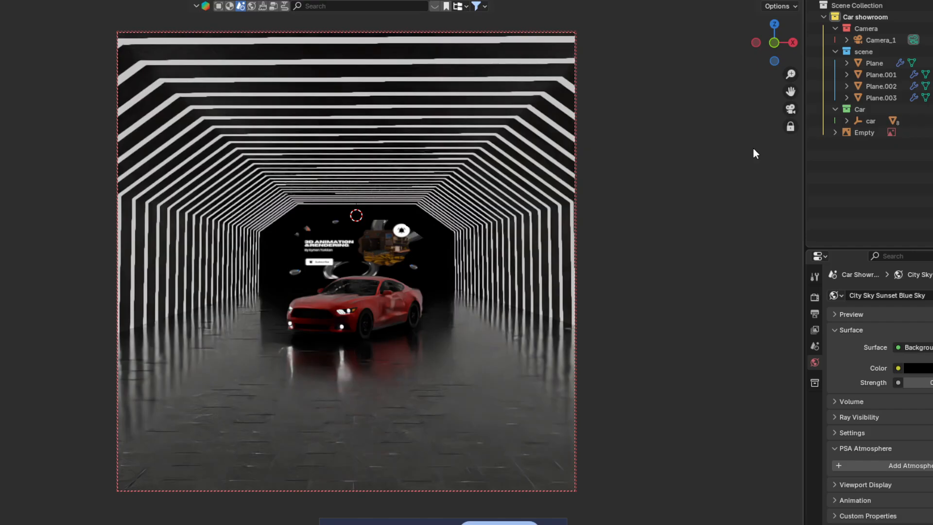
# Step: Set Plane.001's emission colour to pale yellow (#FFE798) and check it in Rendered shading
pyautogui.click(749, 0)
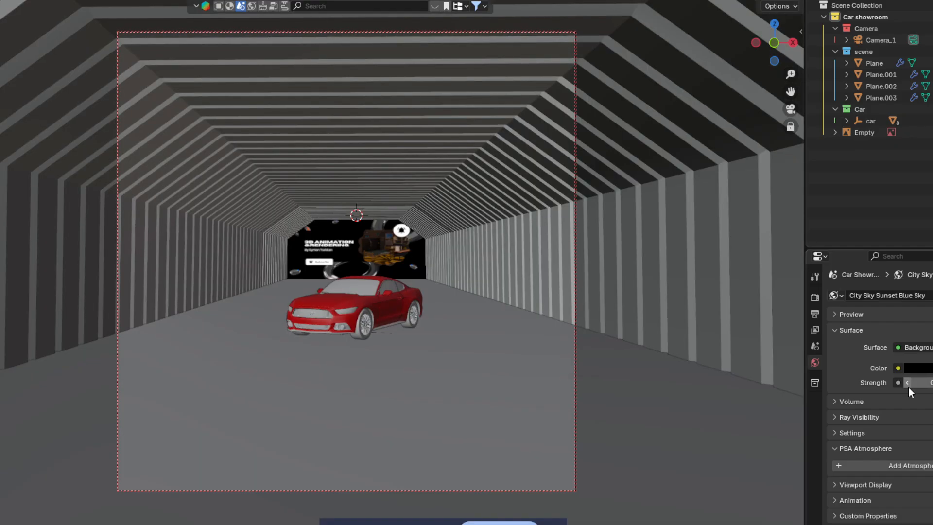
pyautogui.click(548, 186)
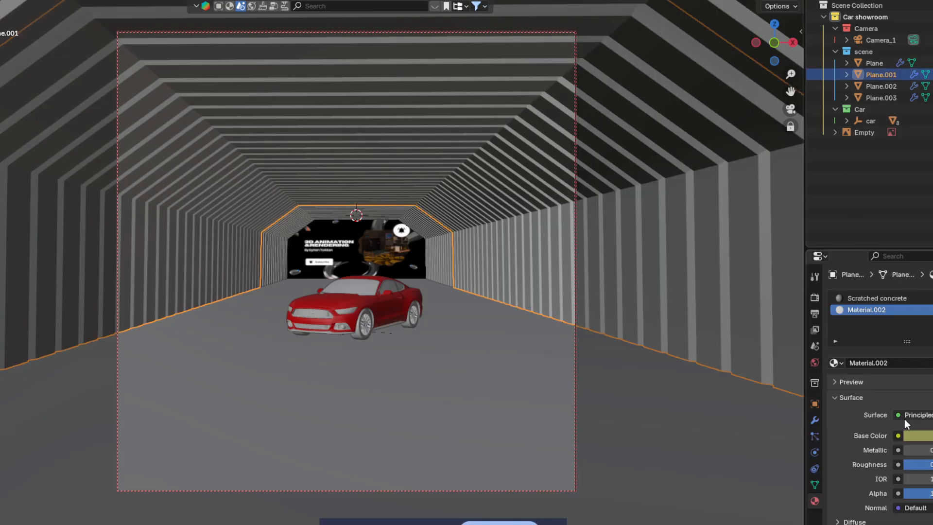
pyautogui.scroll(-8, 916, 442)
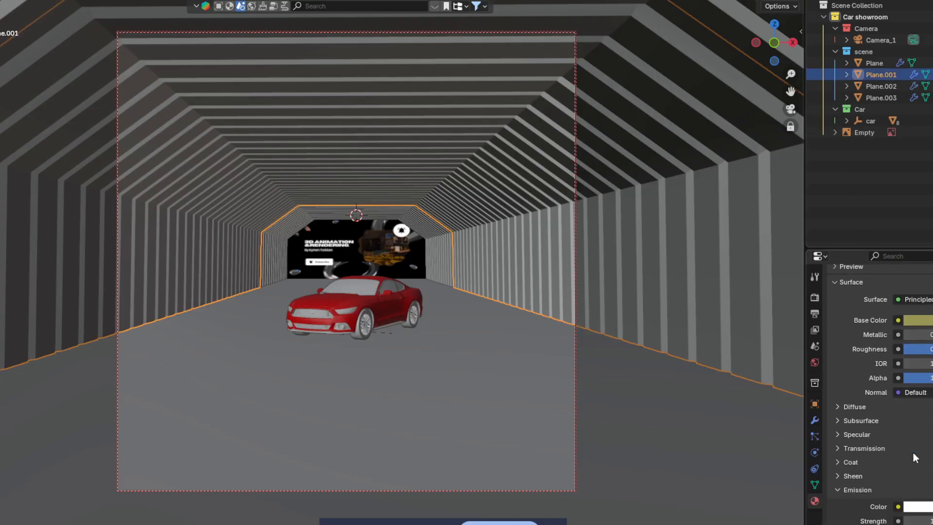
pyautogui.click(918, 437)
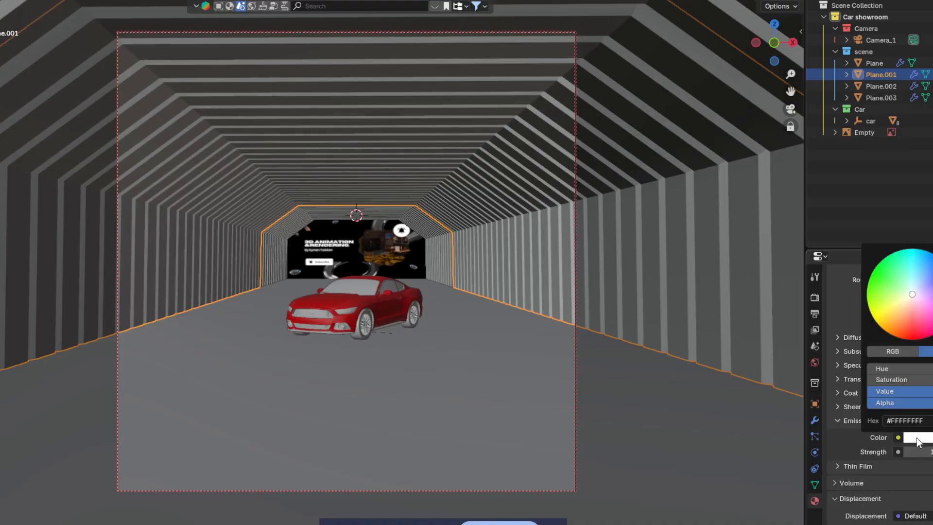
pyautogui.moveTo(905, 307)
pyautogui.mouseDown()
pyautogui.moveTo(908, 298)
pyautogui.moveTo(898, 307)
pyautogui.mouseUp()
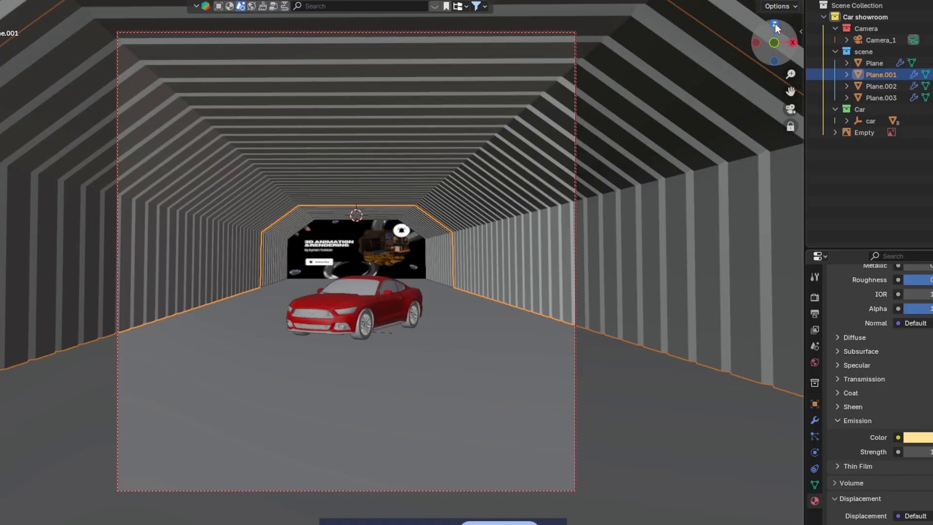
pyautogui.click(782, 0)
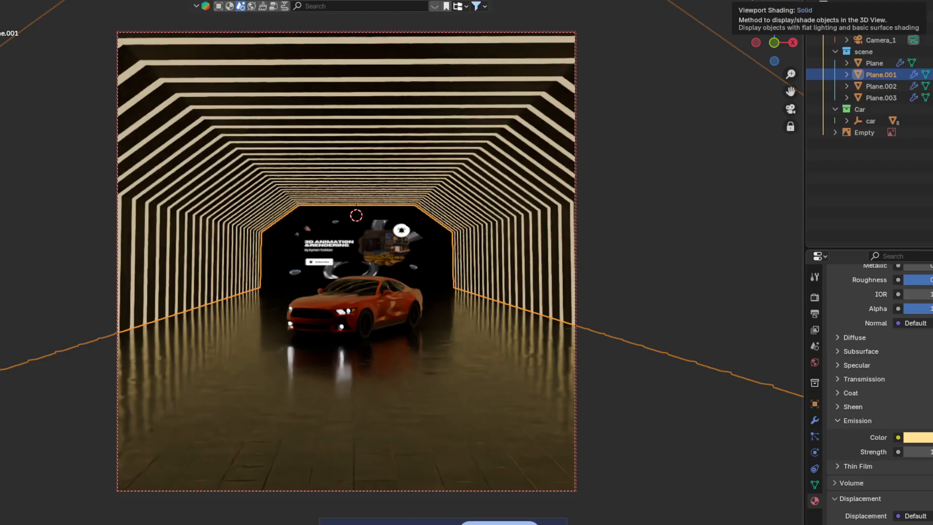
pyautogui.click(751, 0)
# Step: Select the car and shift its paint base colour from red toward yellow
pyautogui.click(376, 293)
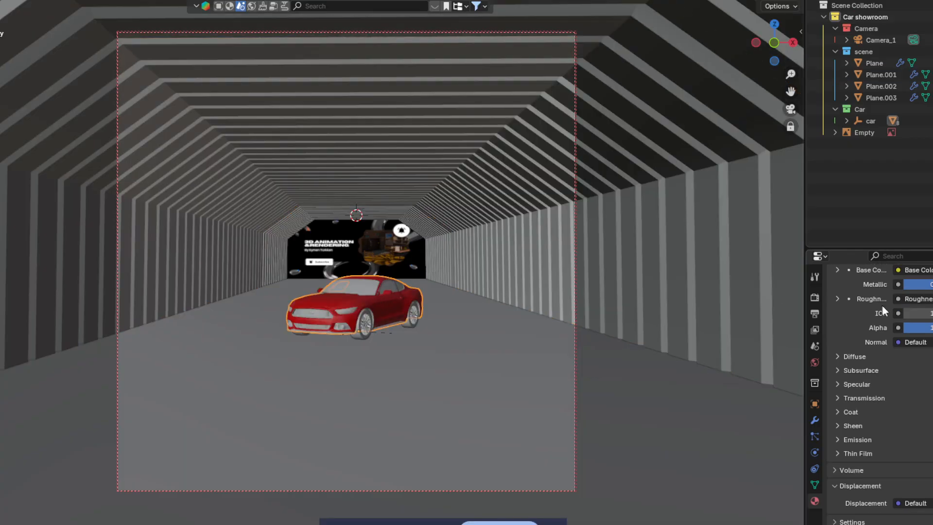
pyautogui.scroll(5, 881, 316)
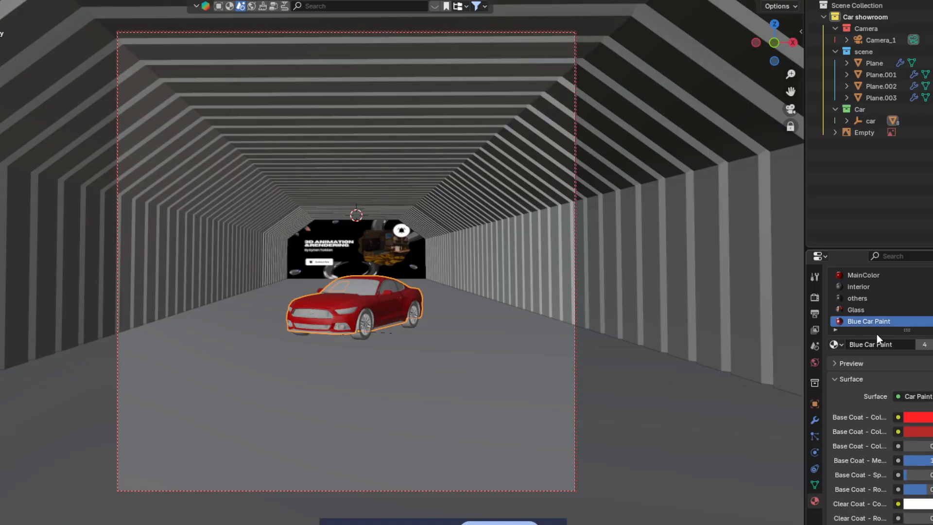
pyautogui.click(924, 418)
pyautogui.moveTo(900, 287); pyautogui.dragTo(887, 300)
pyautogui.moveTo(906, 304)
pyautogui.mouseDown()
pyautogui.moveTo(896, 324)
pyautogui.moveTo(876, 316)
pyautogui.moveTo(894, 278)
pyautogui.moveTo(894, 294)
pyautogui.mouseUp()
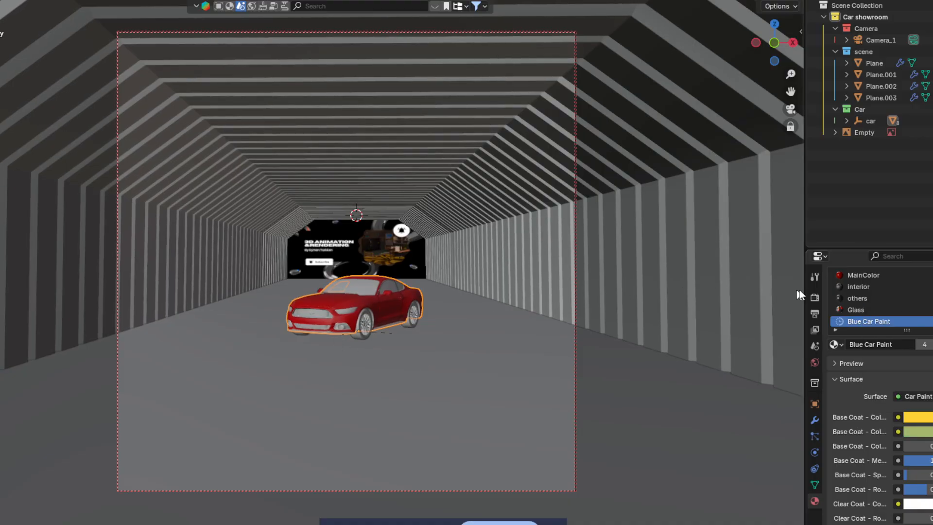
# Step: Make the MainColor slot single-user, assign Material.001, and preview it rendered
pyautogui.click(886, 310)
pyautogui.click(882, 290)
pyautogui.scroll(-4, 905, 417)
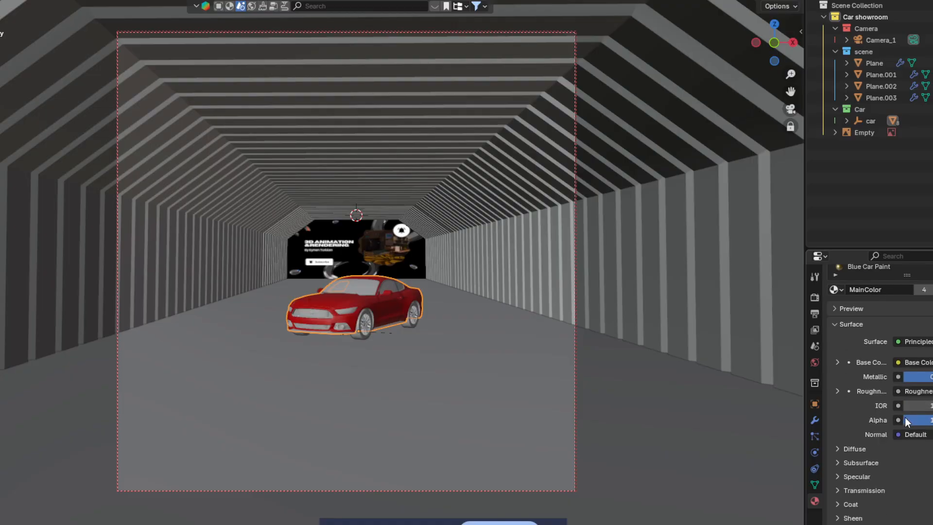
pyautogui.scroll(-7, 885, 443)
pyautogui.scroll(12, 896, 430)
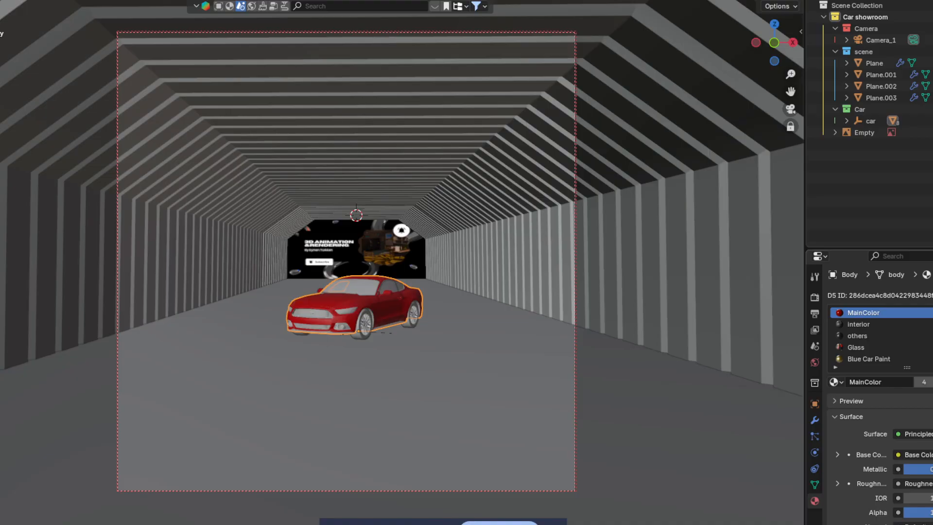
pyautogui.click(925, 382)
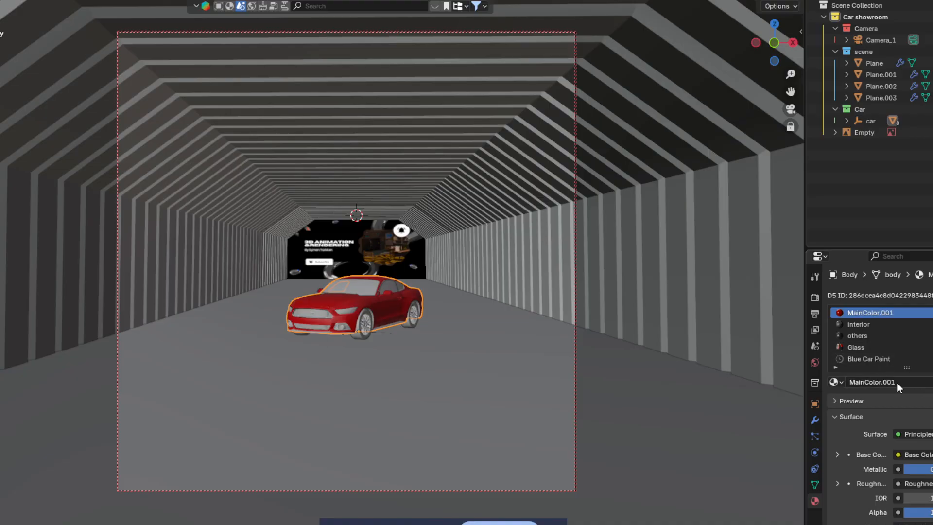
pyautogui.scroll(-3, 899, 384)
pyautogui.scroll(3, 897, 406)
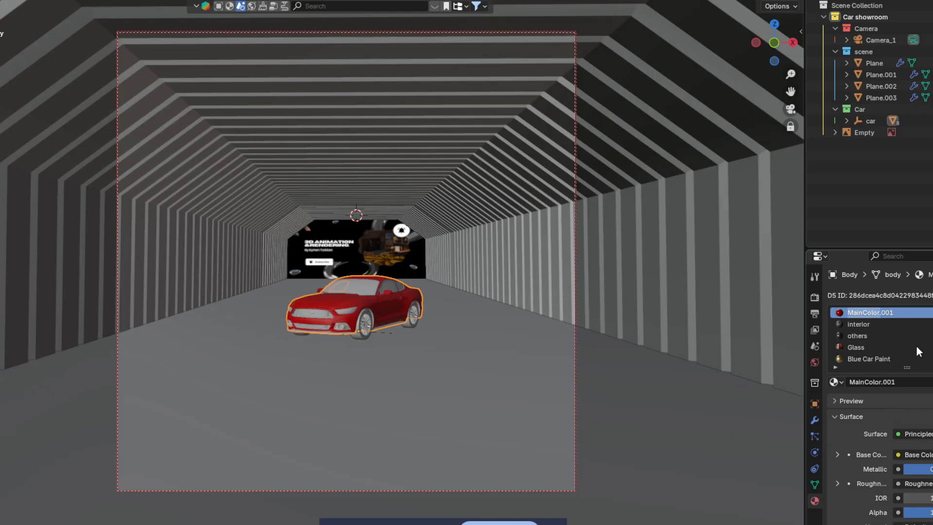
pyautogui.click(845, 382)
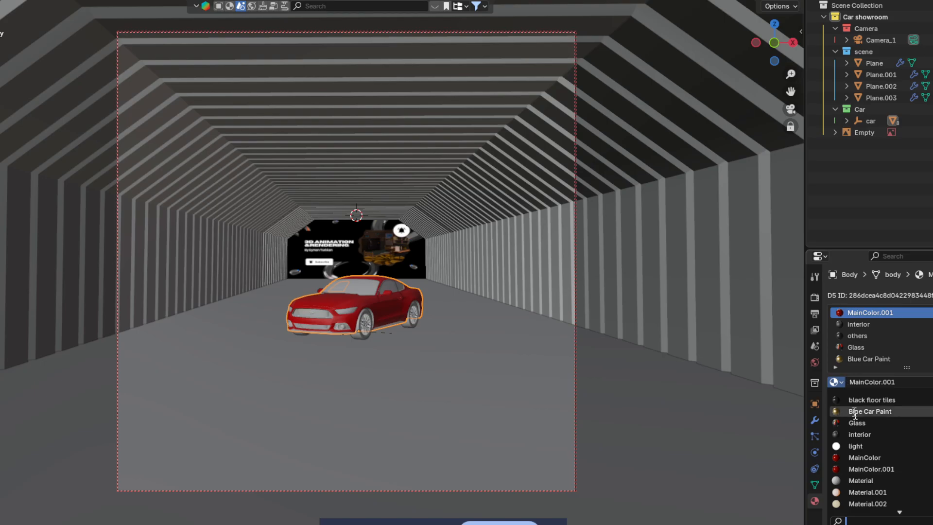
pyautogui.click(858, 492)
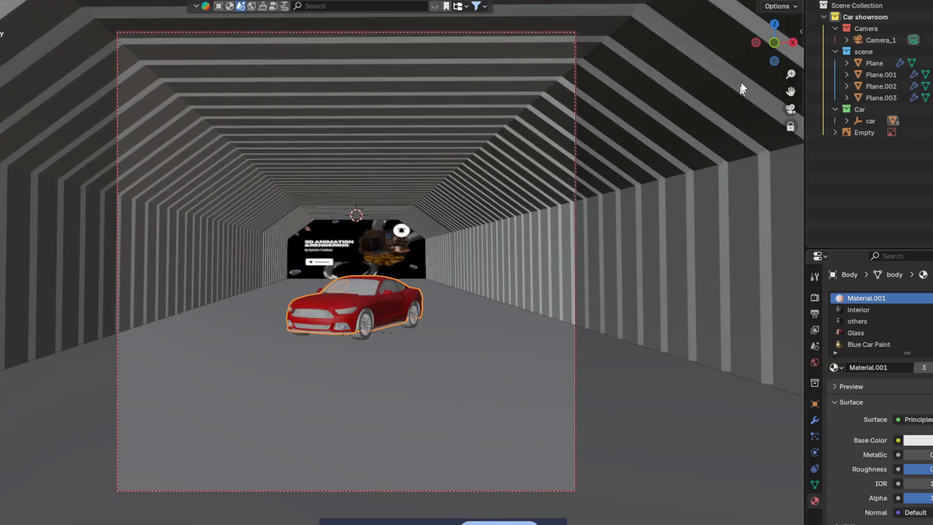
pyautogui.click(780, 0)
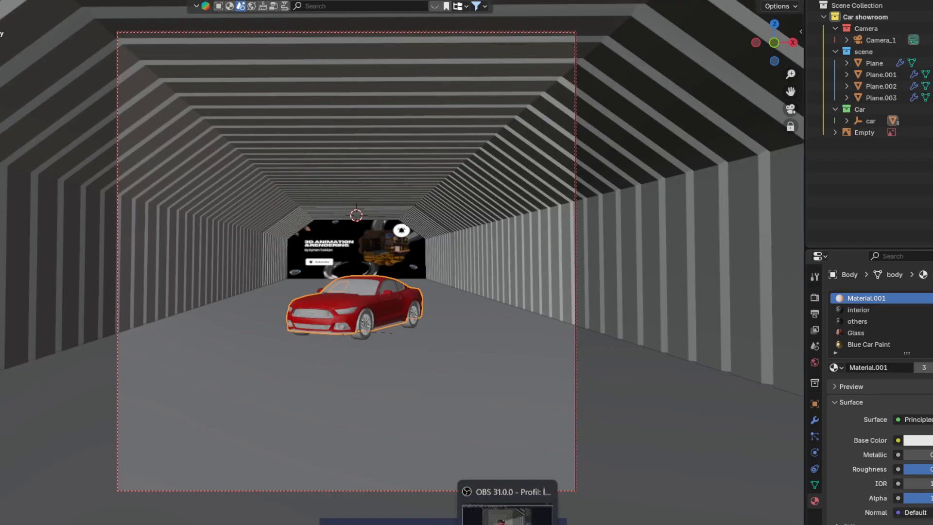
# Step: Play the camera's fly-through animation of the tunnel, then stop playback
pyautogui.click(508, 523)
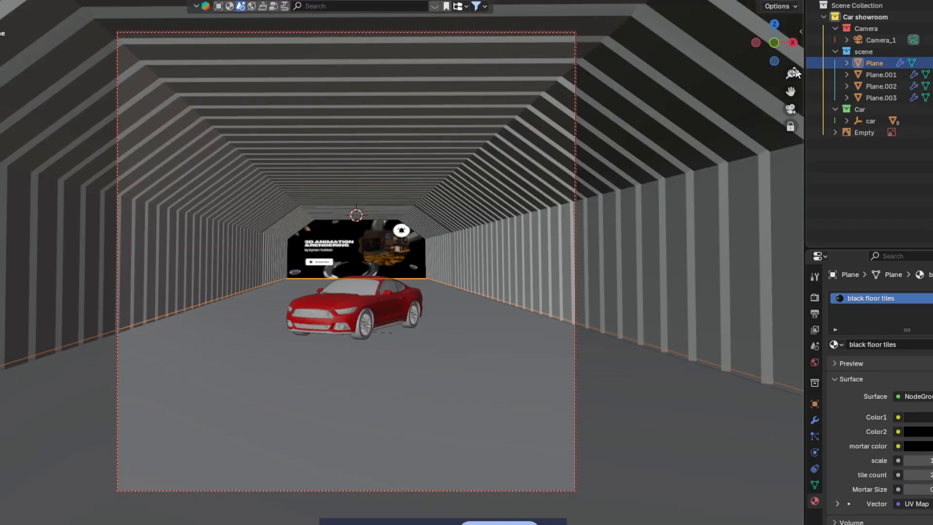
pyautogui.press('KP_0')
pyautogui.press('KP_0')
pyautogui.scroll(2, 559, 300)
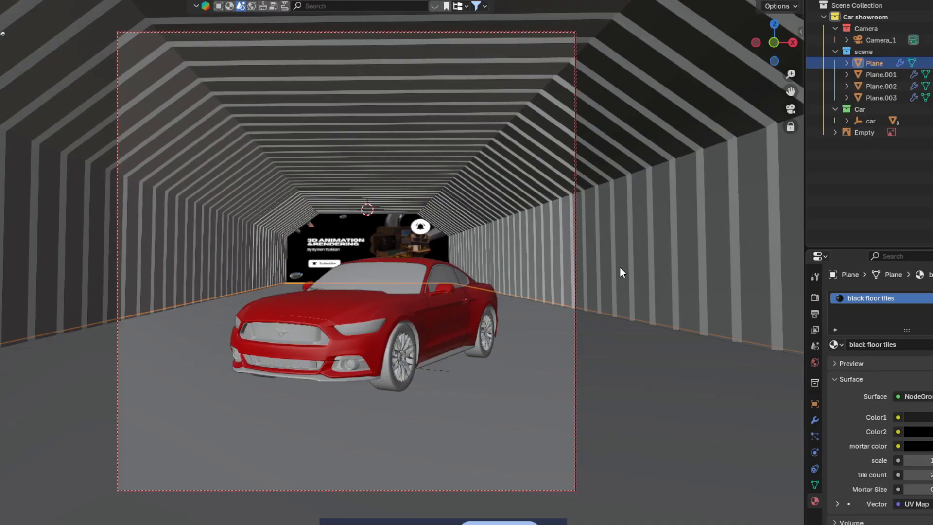
pyautogui.press('space')
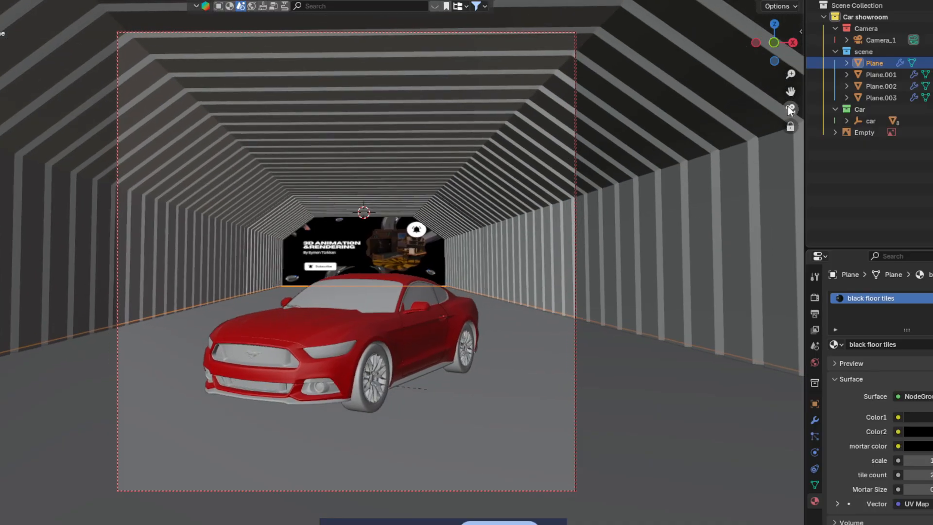
# Step: Preview rendered lighting, exit camera view, and orbit to look down the tunnel at the car
pyautogui.click(786, 4)
pyautogui.click(790, 110)
pyautogui.moveTo(362, 375); pyautogui.dragTo(58, 362, button='middle')
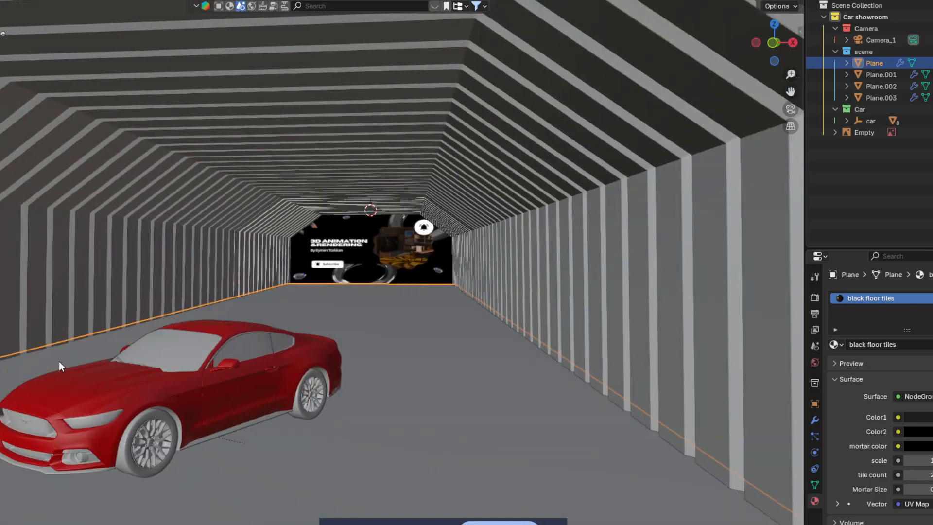
pyautogui.scroll(2, 124, 357)
pyautogui.scroll(-3, 122, 354)
pyautogui.moveTo(123, 354); pyautogui.dragTo(129, 346, button='middle')
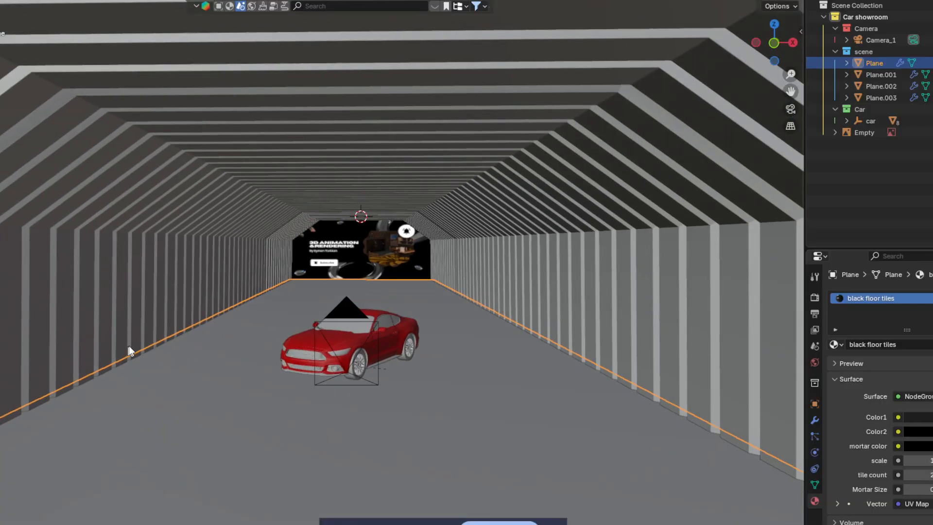
# Step: Search the asset browser for 'Light' and add the Delta Light Ies Light asset
pyautogui.click(223, 7)
pyautogui.click(304, 7)
pyautogui.write('Light')
pyautogui.press('Return')
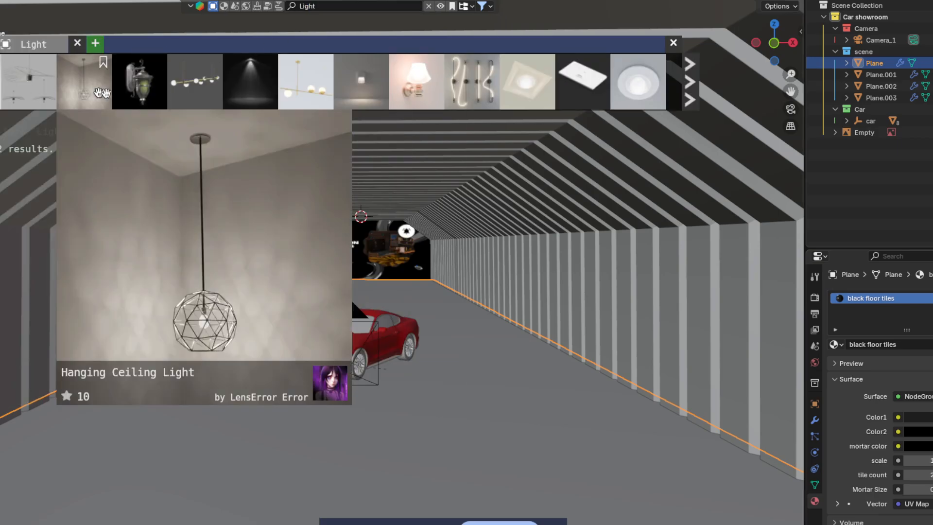
pyautogui.moveTo(256, 85)
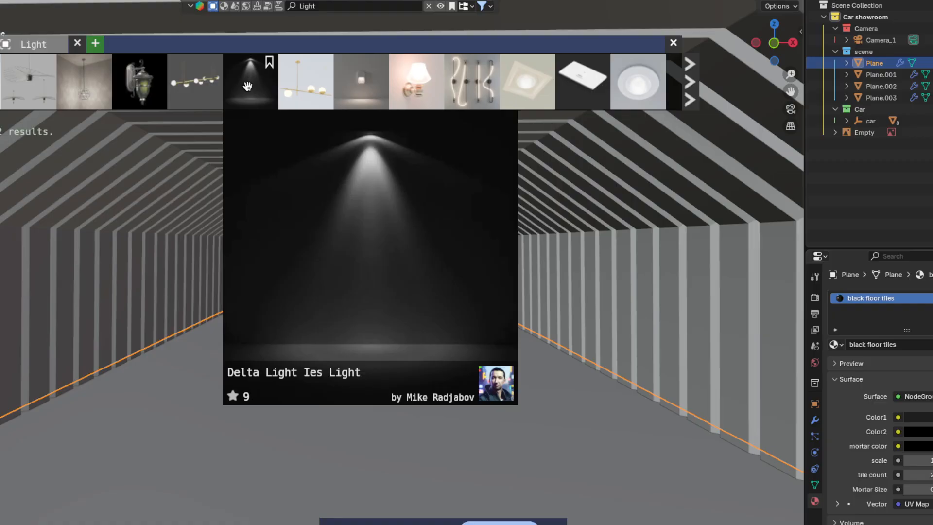
pyautogui.click(249, 87)
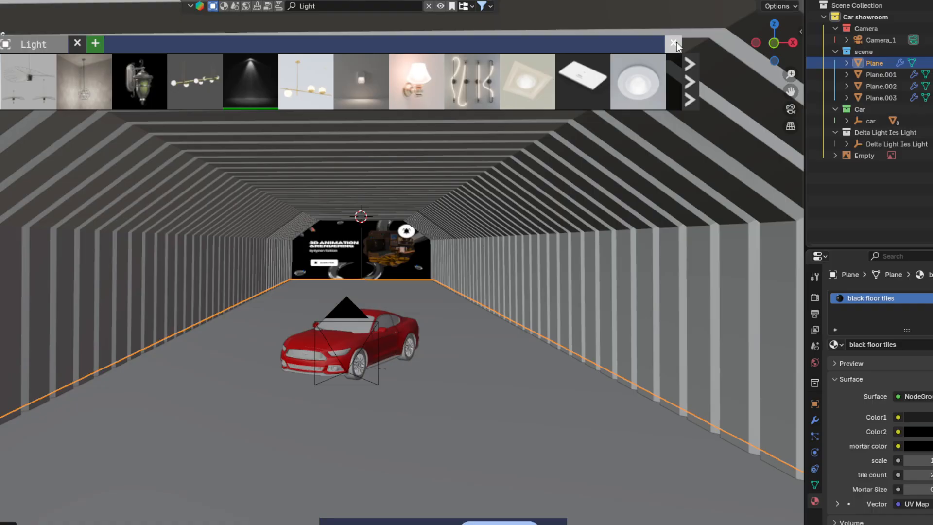
pyautogui.click(674, 43)
# Step: Select the new Delta Light Ies Light and slide it along Y in side view
pyautogui.click(891, 145)
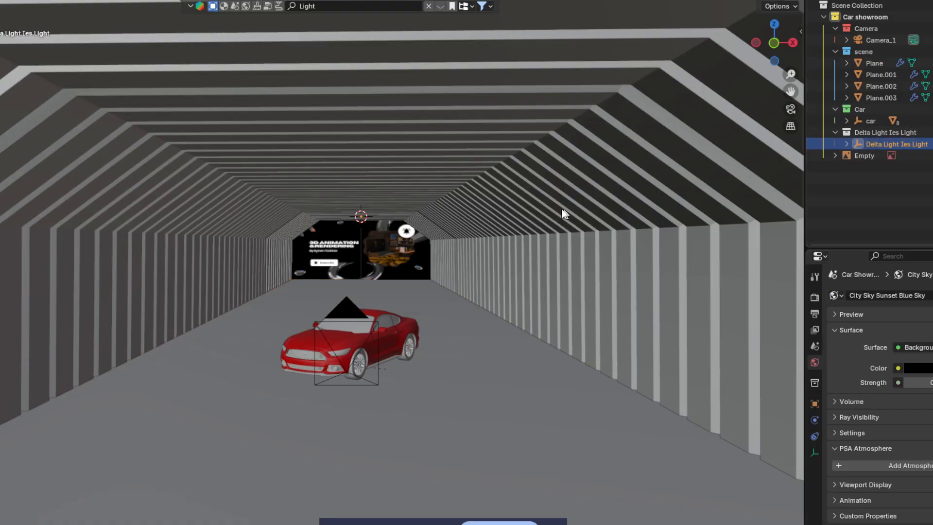
pyautogui.moveTo(562, 210); pyautogui.dragTo(460, 218, button='middle')
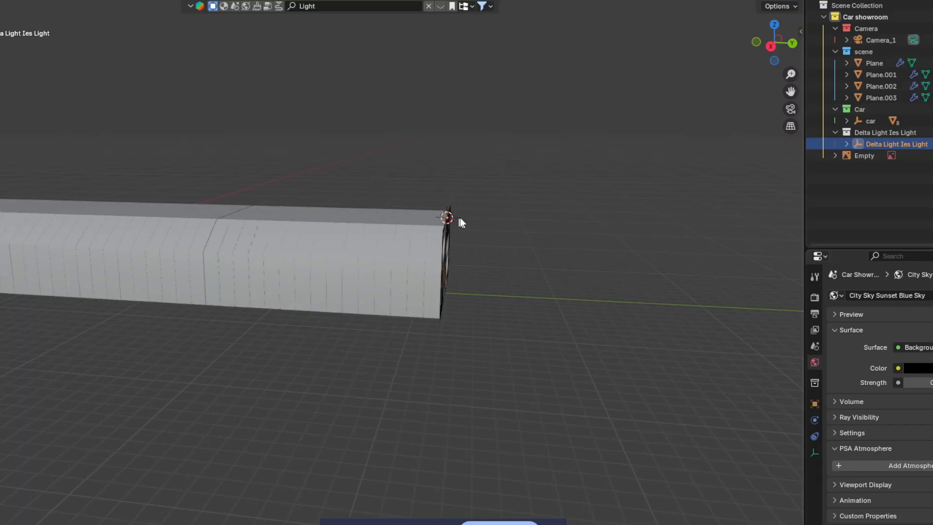
pyautogui.click(771, 47)
pyautogui.press('g')
pyautogui.press('y')
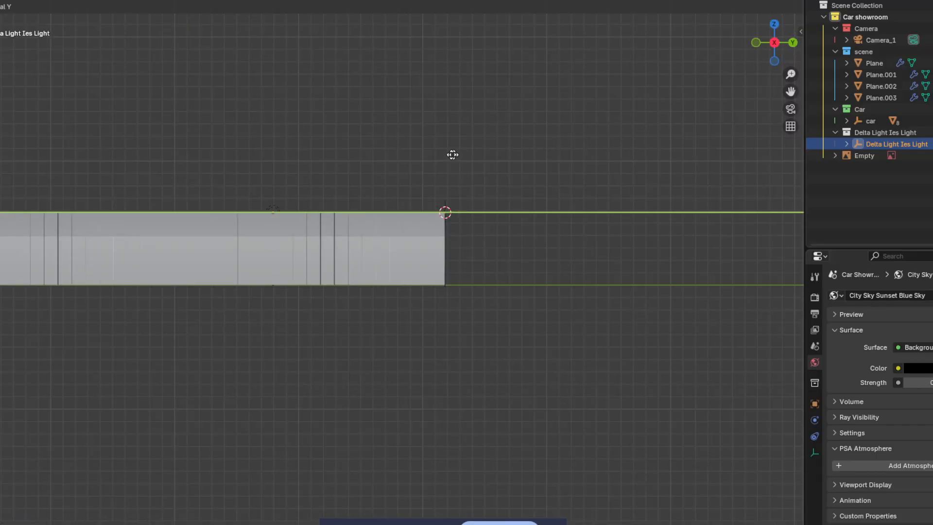
pyautogui.click(255, 175)
# Step: Reposition the light along Y again, then view it through the scene camera
pyautogui.click(756, 43)
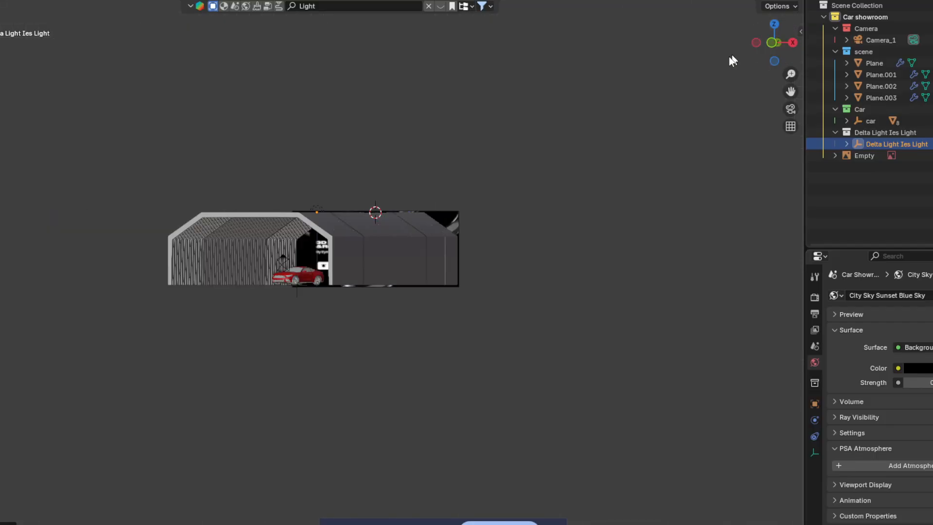
pyautogui.scroll(4, 569, 162)
pyautogui.moveTo(634, 148); pyautogui.dragTo(563, 131, button='middle')
pyautogui.scroll(-3, 604, 148)
pyautogui.press('g')
pyautogui.press('x')
pyautogui.press('y')
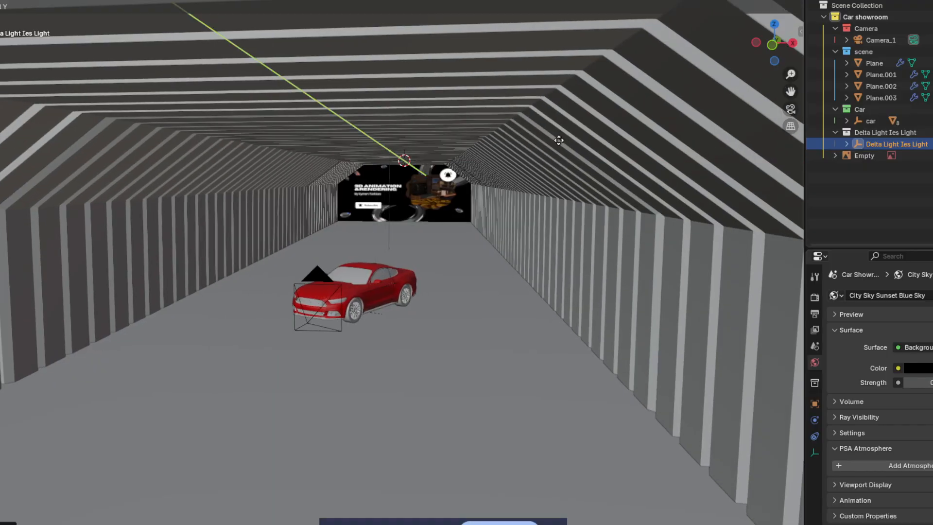
pyautogui.click(555, 134)
pyautogui.scroll(2, 536, 143)
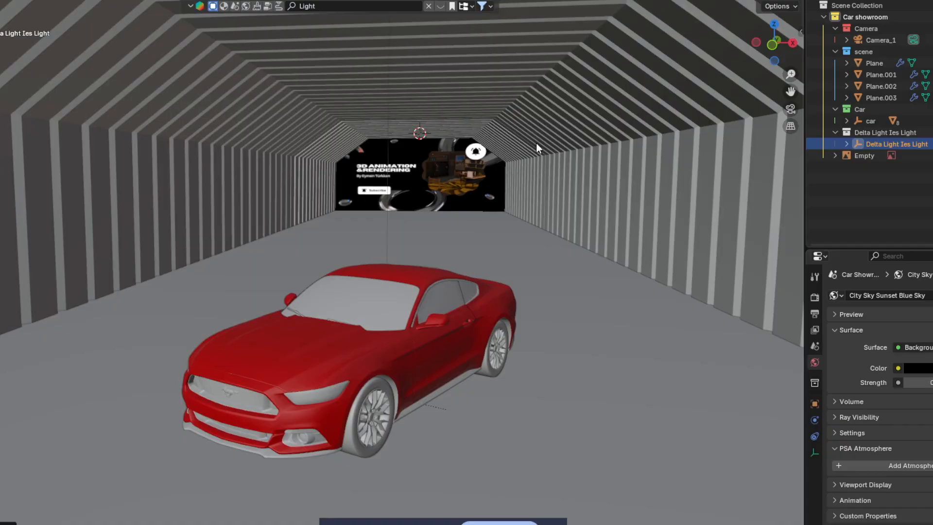
pyautogui.click(791, 109)
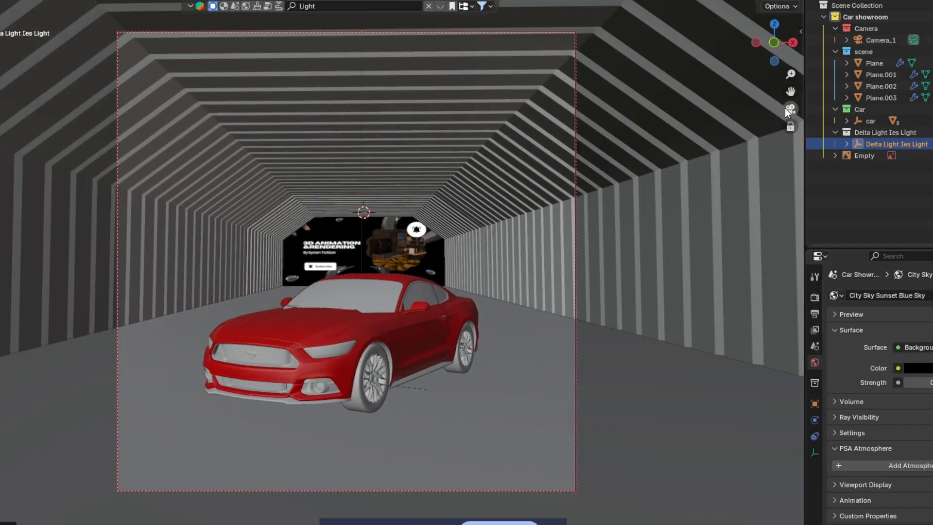
# Step: Expand the Delta Light Ies Light hierarchy in the outliner and select its halo point light
pyautogui.click(775, 1)
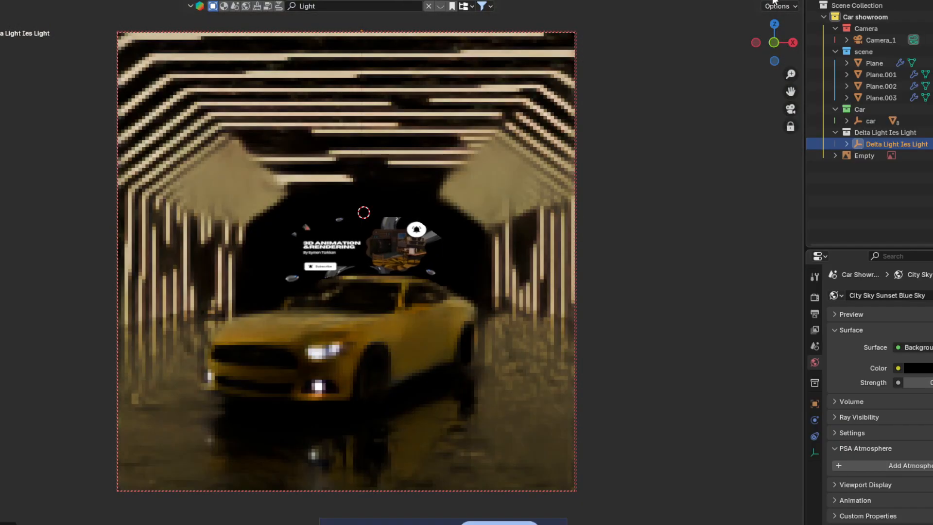
pyautogui.click(846, 144)
pyautogui.click(859, 167)
pyautogui.click(859, 167)
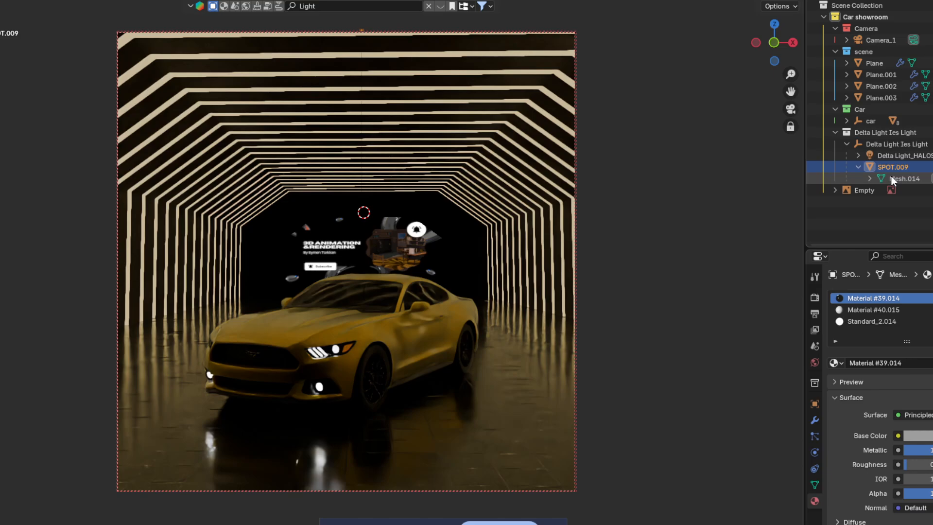
pyautogui.click(892, 178)
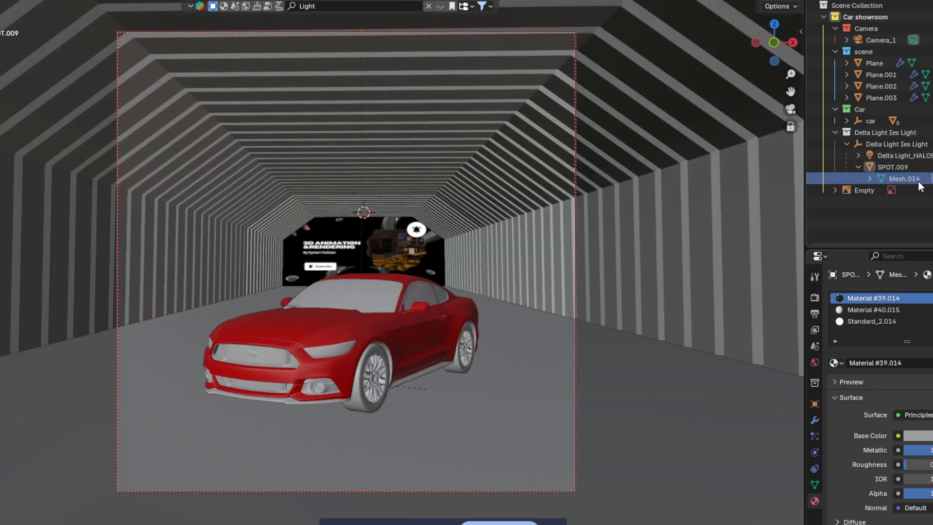
pyautogui.scroll(-3, 386, 207)
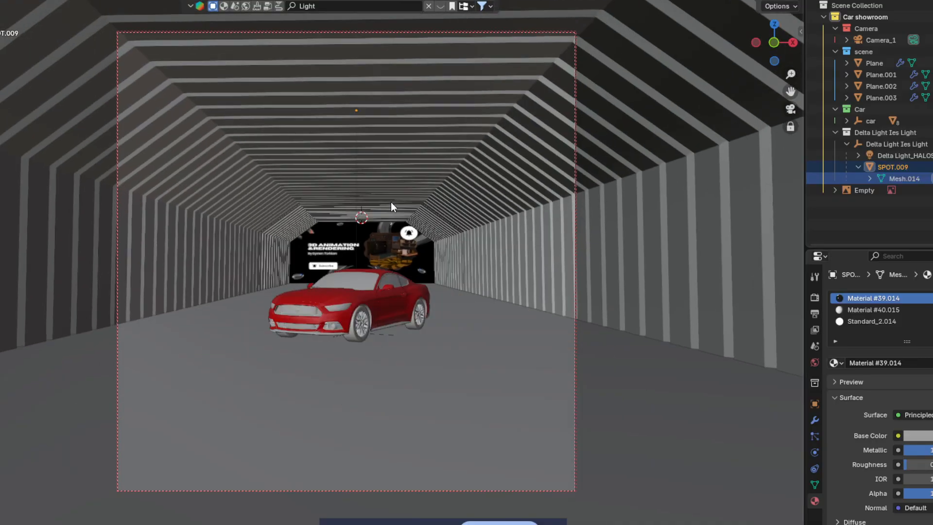
pyautogui.click(358, 110)
pyautogui.click(357, 145)
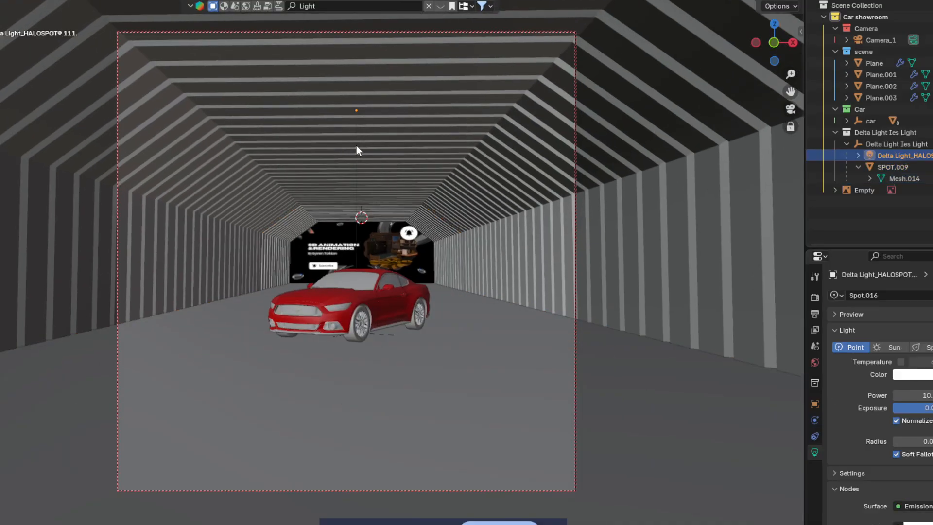
# Step: Raise the halo light's power with Adjust Light Power and check it rendered
pyautogui.rightClick(357, 146)
pyautogui.click(357, 146)
pyautogui.click(783, 0)
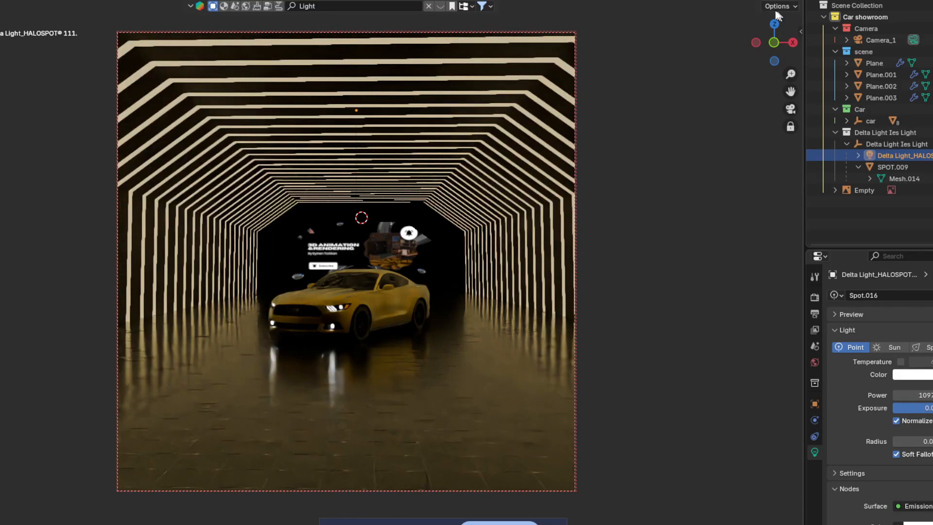
pyautogui.click(753, 1)
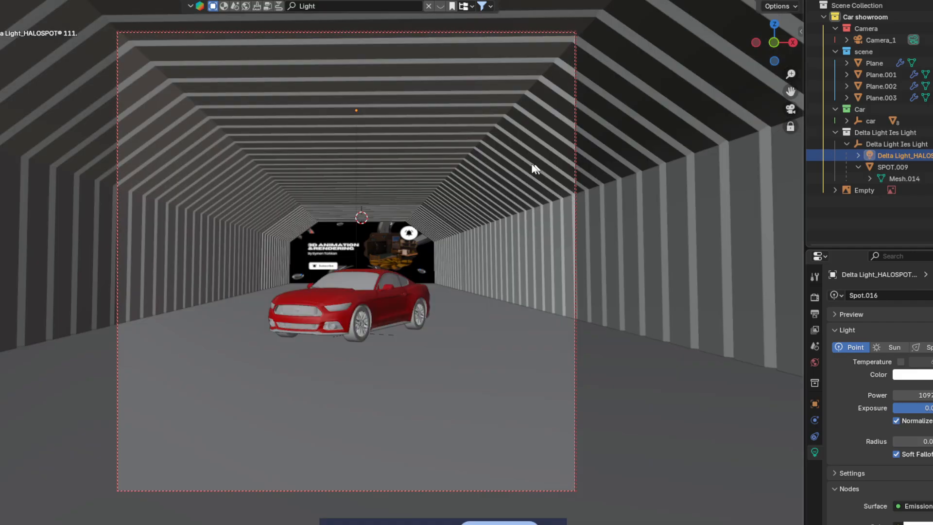
# Step: Lower the halo light slightly along Z and preview the ceiling glow in rendered view
pyautogui.press('g')
pyautogui.press('z')
pyautogui.click(362, 141)
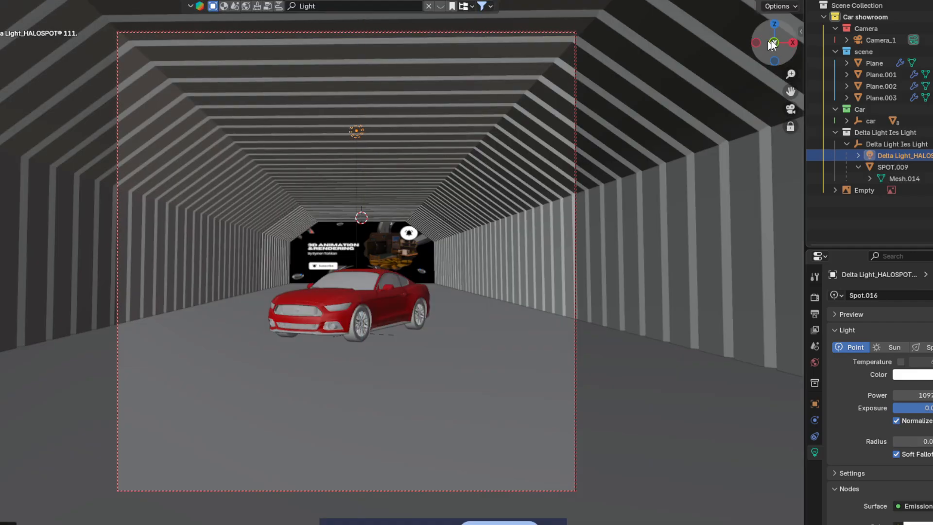
pyautogui.click(780, 2)
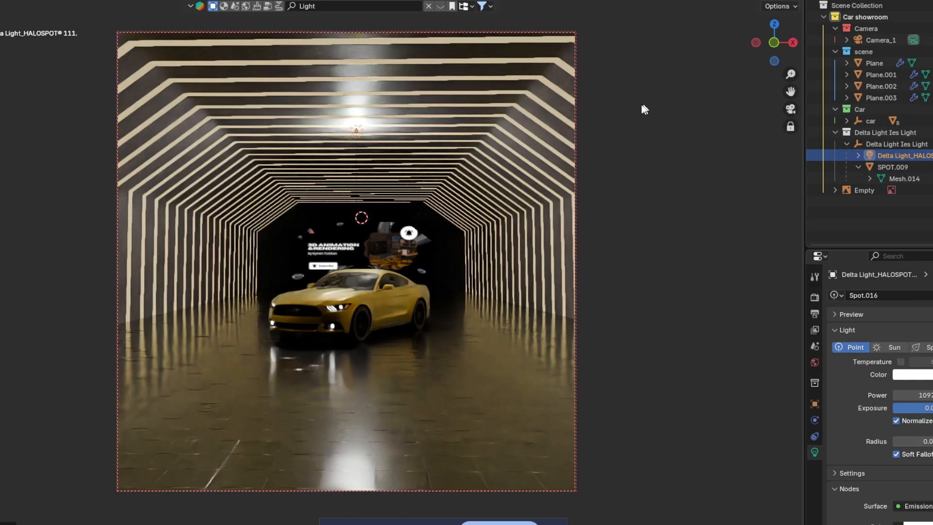
# Step: Set the halo light's Color to warm #FFEBBF
pyautogui.click(752, 0)
pyautogui.scroll(-2, 919, 361)
pyautogui.click(912, 330)
pyautogui.moveTo(907, 222)
pyautogui.mouseDown()
pyautogui.moveTo(905, 207)
pyautogui.moveTo(898, 214)
pyautogui.mouseUp()
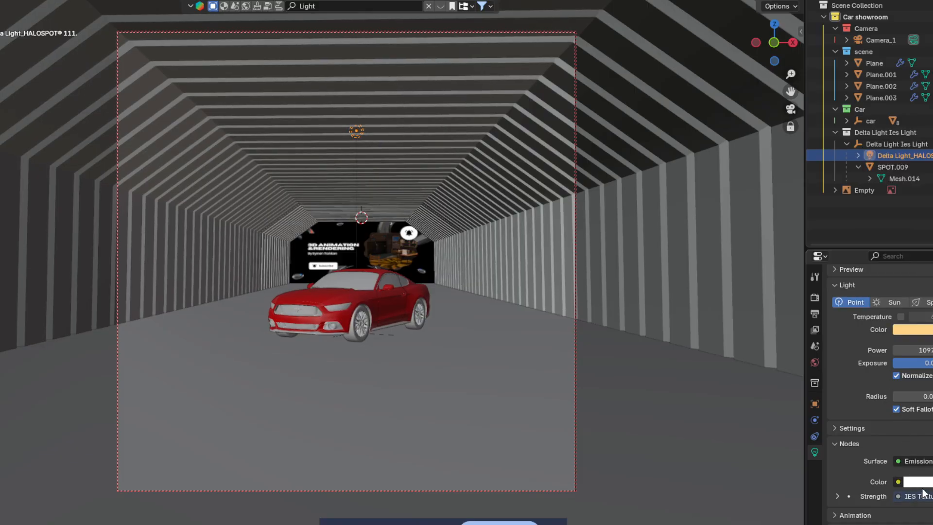
# Step: Set the emission Color to orange #FFDC96 and check the warm glow rendered
pyautogui.click(923, 483)
pyautogui.moveTo(908, 340); pyautogui.dragTo(899, 354)
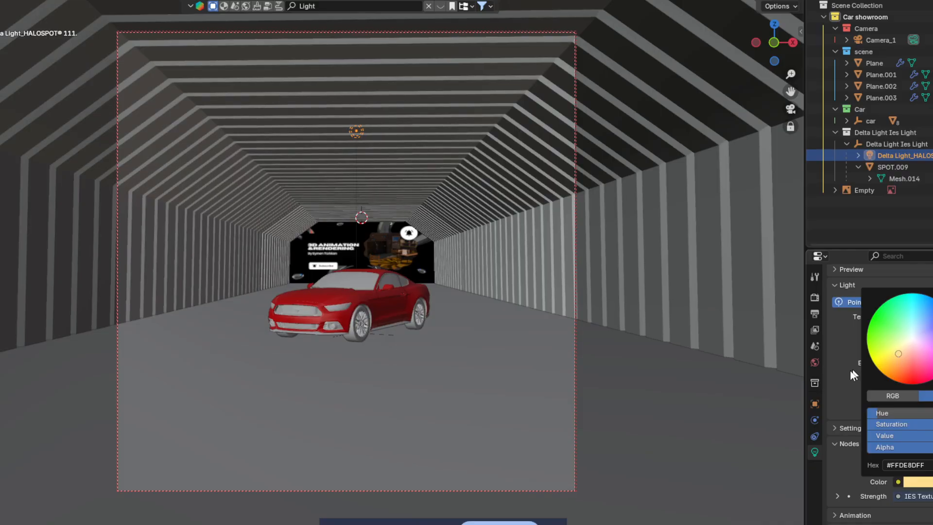
pyautogui.click(786, 0)
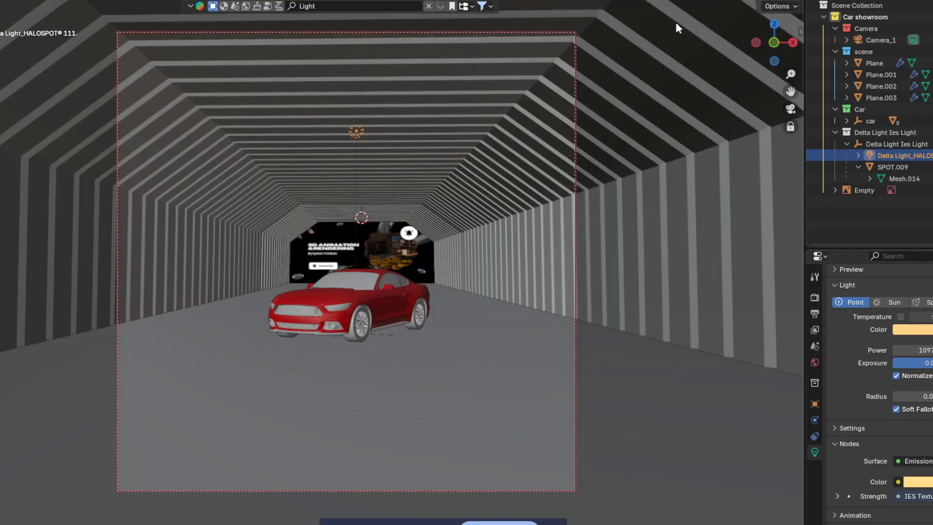
pyautogui.click(791, 109)
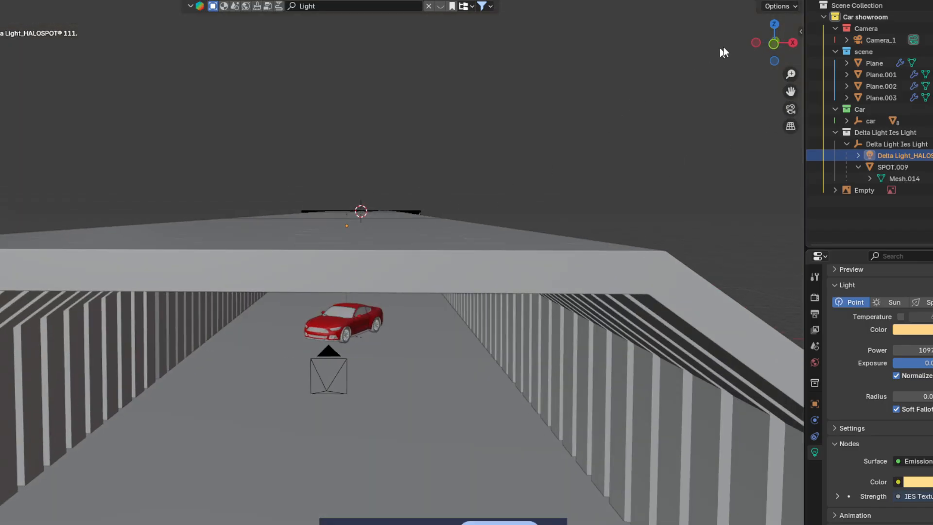
pyautogui.click(773, 43)
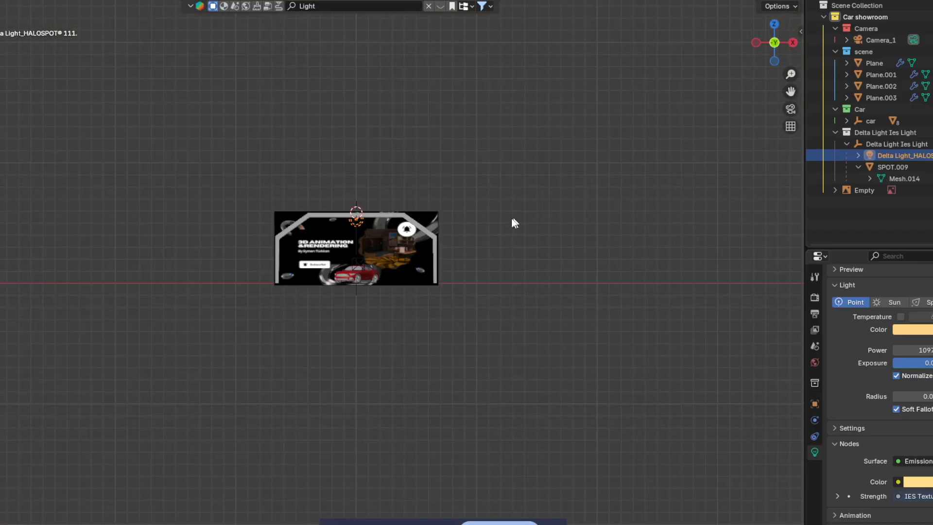
# Step: Place the halo light on the floor line and slide it sideways along X
pyautogui.click(476, 346)
pyautogui.press('g')
pyautogui.press('x')
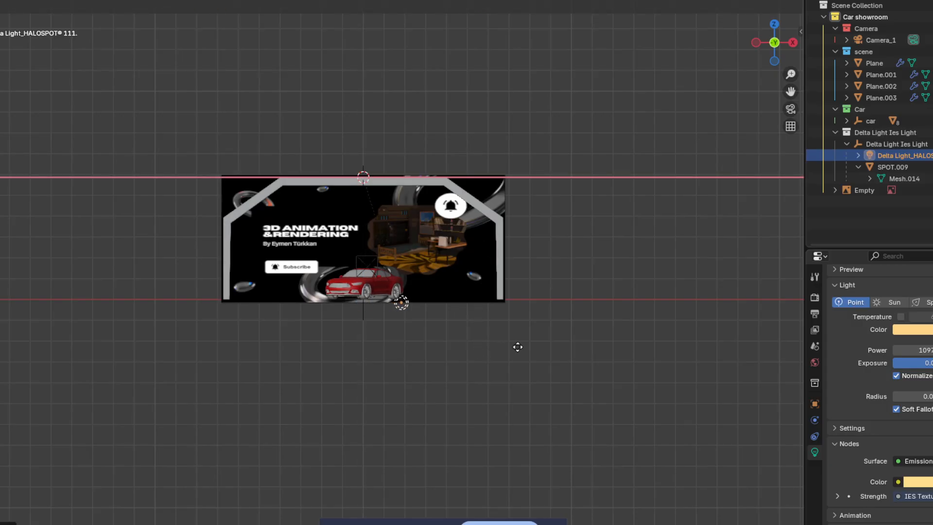
pyautogui.click(602, 347)
# Step: In side view, duplicate the halo light three times, spacing copies along the tunnel
pyautogui.moveTo(591, 314); pyautogui.dragTo(512, 296, button='middle')
pyautogui.click(785, 46)
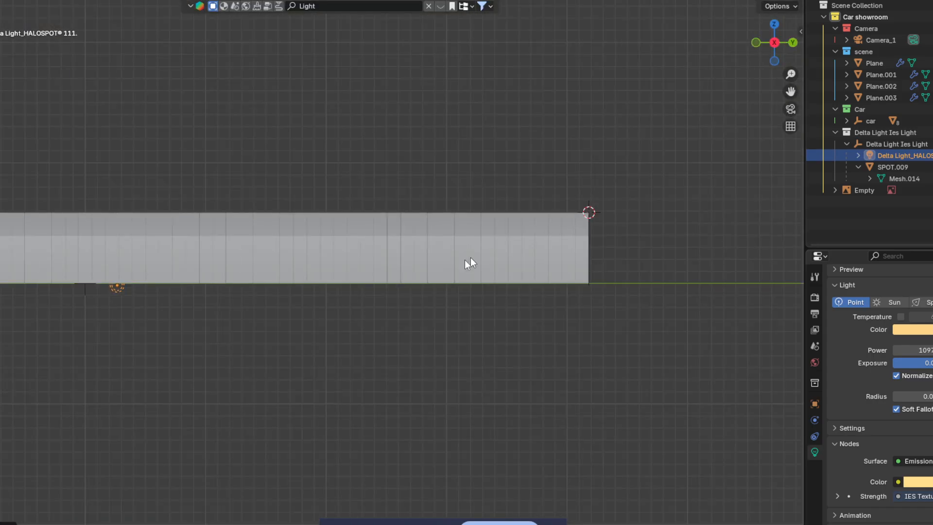
pyautogui.scroll(-2, 389, 289)
pyautogui.keyDown('shift'); pyautogui.moveTo(297, 276); pyautogui.dragTo(407, 240, button='middle'); pyautogui.keyUp('shift')
pyautogui.scroll(1, 406, 237)
pyautogui.scroll(1, 408, 240)
pyautogui.hotkey('shift', 'd')
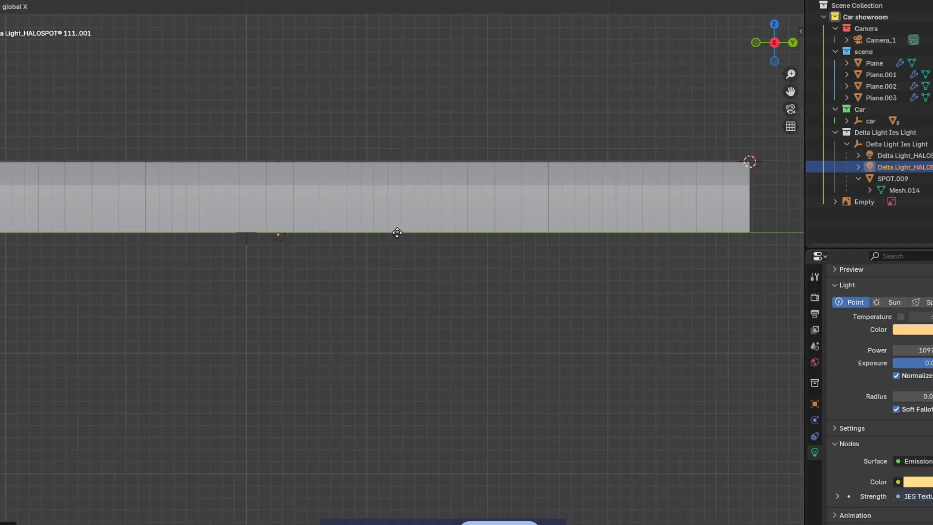
pyautogui.press('y')
pyautogui.click(425, 237)
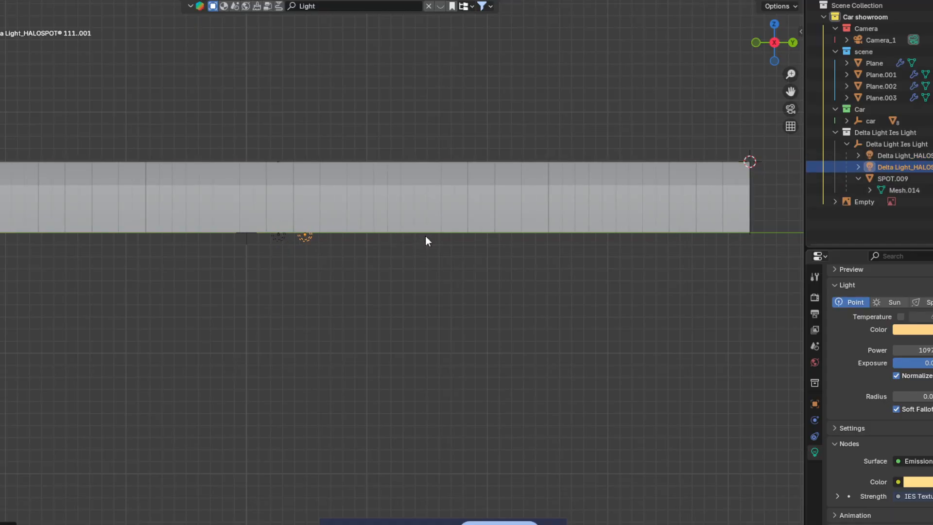
pyautogui.hotkey('shift', 'd')
pyautogui.press('y')
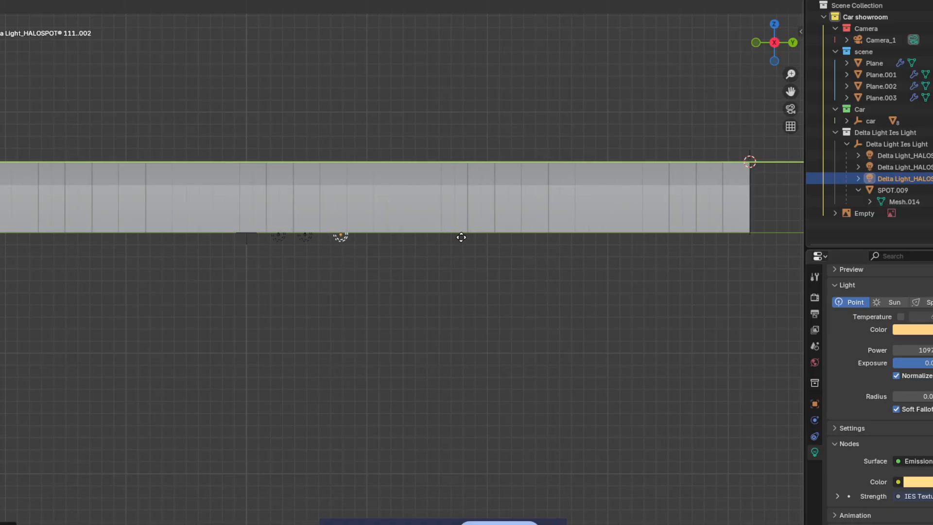
pyautogui.click(452, 237)
pyautogui.hotkey('shift', 'd')
pyautogui.press('y')
pyautogui.press('x')
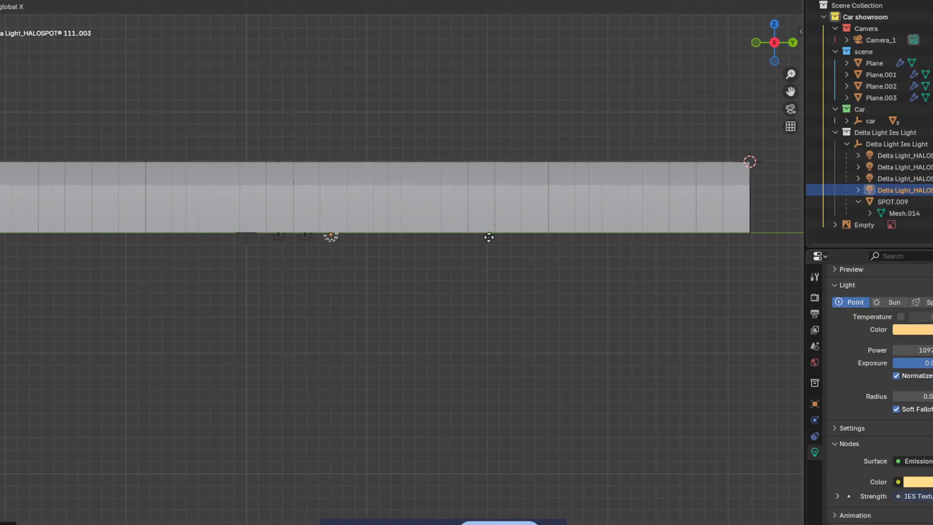
pyautogui.click(481, 236)
# Step: Select four halo lights and duplicate them twice to extend the row to its end
pyautogui.hotkey('shift', 's')
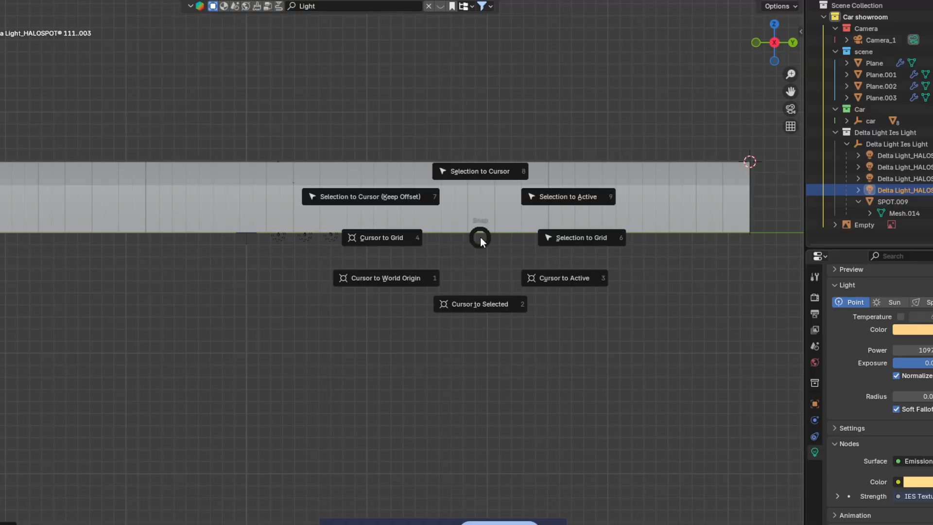
pyautogui.press('Escape')
pyautogui.keyDown('shift'); pyautogui.click(331, 237); pyautogui.keyUp('shift')
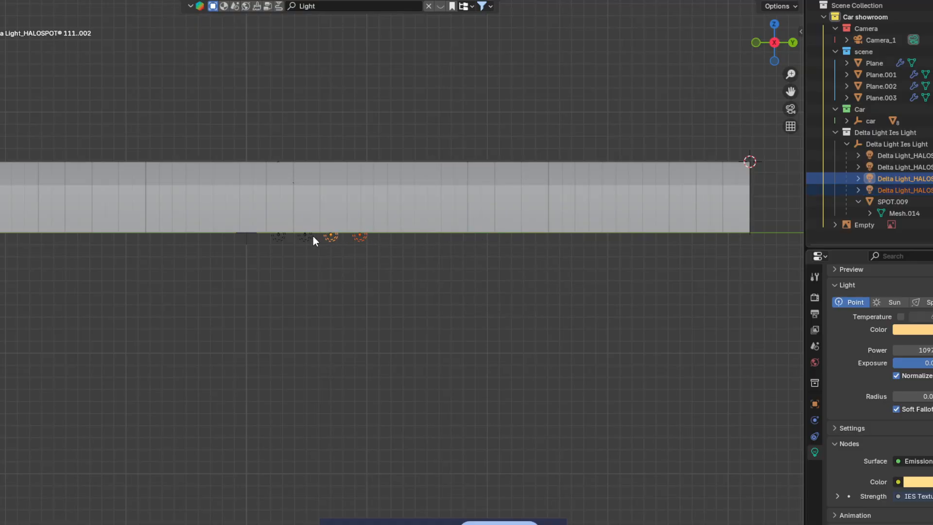
pyautogui.keyDown('shift'); pyautogui.click(305, 238); pyautogui.keyUp('shift')
pyautogui.hotkey('shift', 'd')
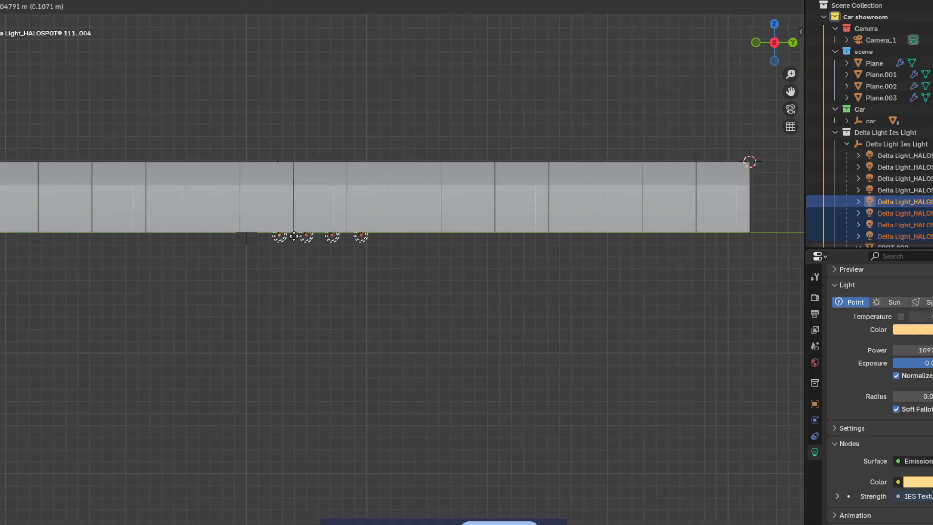
pyautogui.press('y')
pyautogui.click(403, 239)
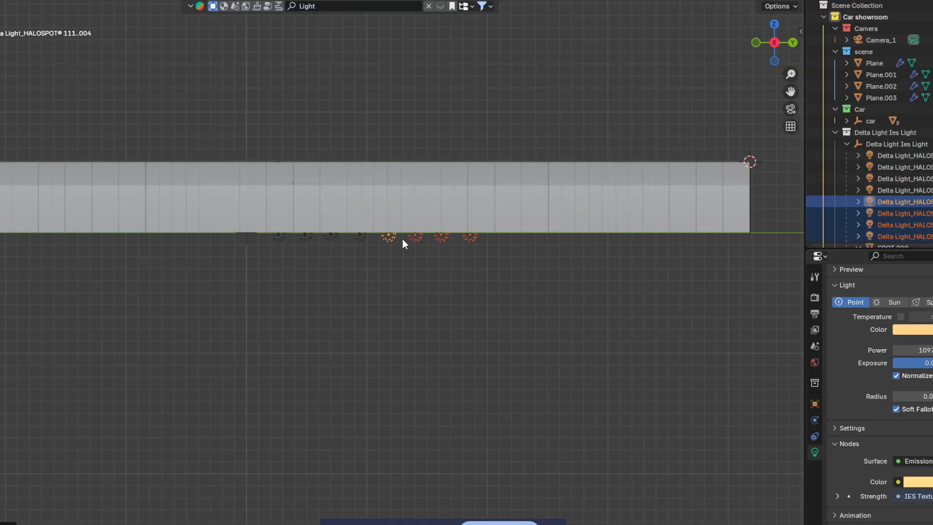
pyautogui.hotkey('shift', 'd')
pyautogui.press('x')
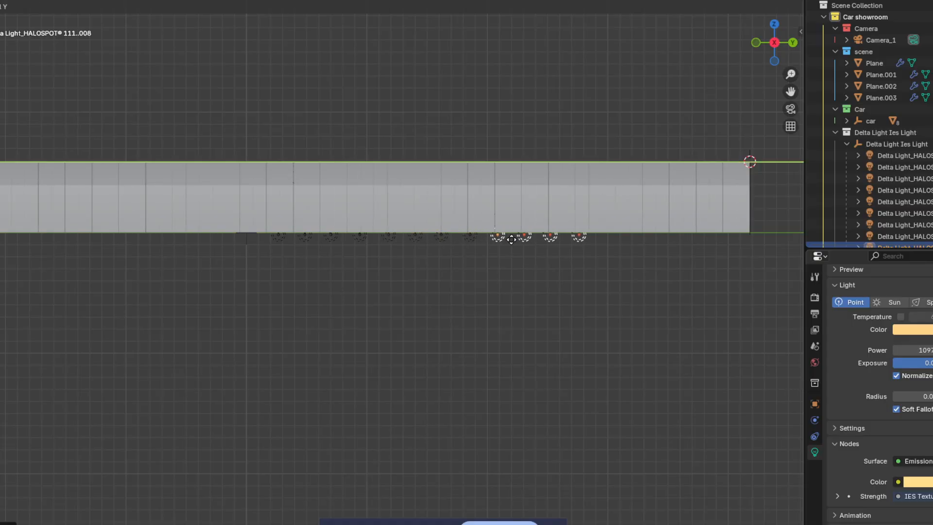
pyautogui.click(524, 240)
# Step: Select the whole row of lights and copy it across to the tunnel's opposite side
pyautogui.keyDown('shift'); pyautogui.click(471, 238); pyautogui.keyUp('shift')
pyautogui.keyDown('shift'); pyautogui.click(443, 238); pyautogui.keyUp('shift')
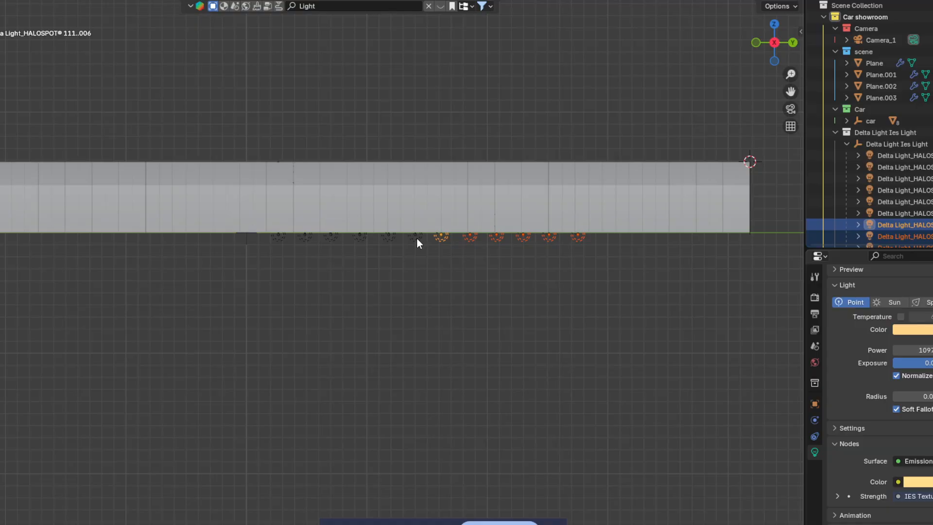
pyautogui.keyDown('shift'); pyautogui.click(417, 238); pyautogui.keyUp('shift')
pyautogui.keyDown('shift'); pyautogui.click(389, 236); pyautogui.keyUp('shift')
pyautogui.keyDown('shift'); pyautogui.click(355, 238); pyautogui.keyUp('shift')
pyautogui.keyDown('shift'); pyautogui.click(331, 238); pyautogui.keyUp('shift')
pyautogui.keyDown('shift'); pyautogui.click(305, 239); pyautogui.keyUp('shift')
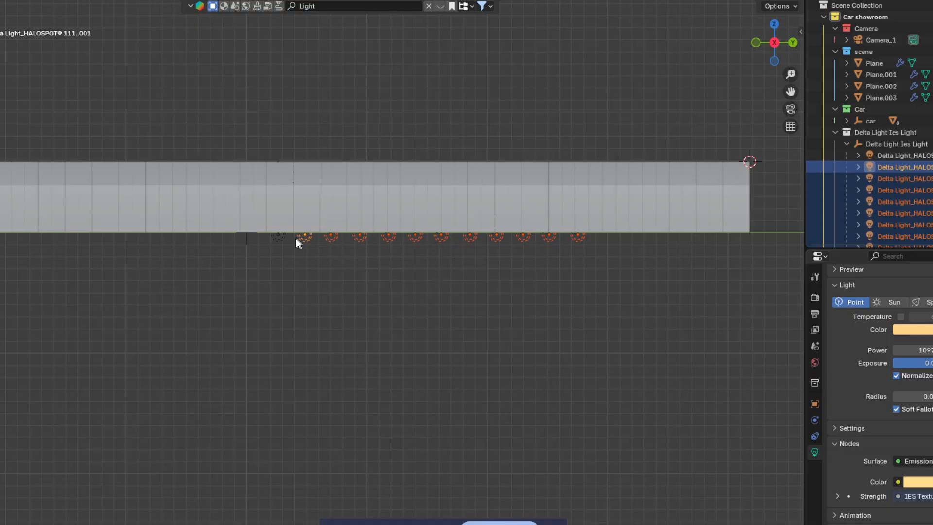
pyautogui.keyDown('shift'); pyautogui.click(278, 239); pyautogui.keyUp('shift')
pyautogui.moveTo(460, 237); pyautogui.dragTo(742, 34, button='middle')
pyautogui.click(779, 47)
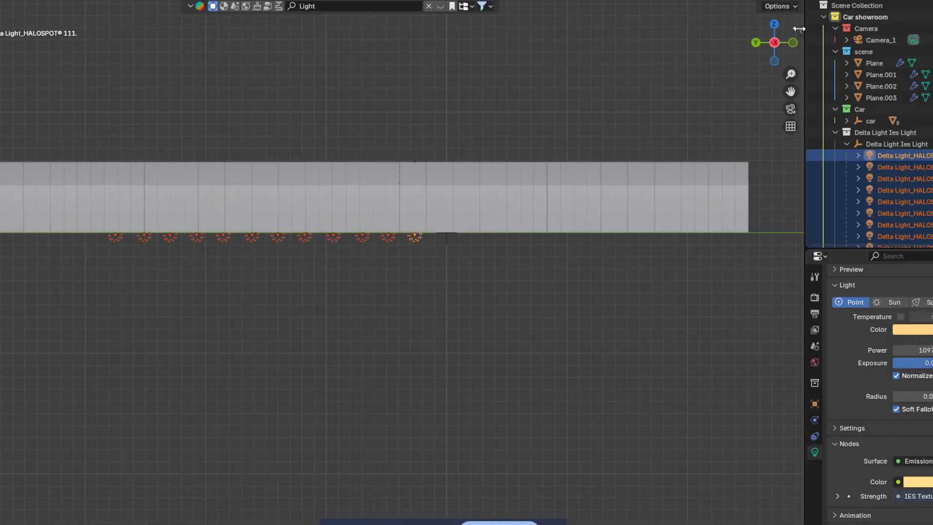
pyautogui.click(795, 44)
pyautogui.hotkey('shift', 'd')
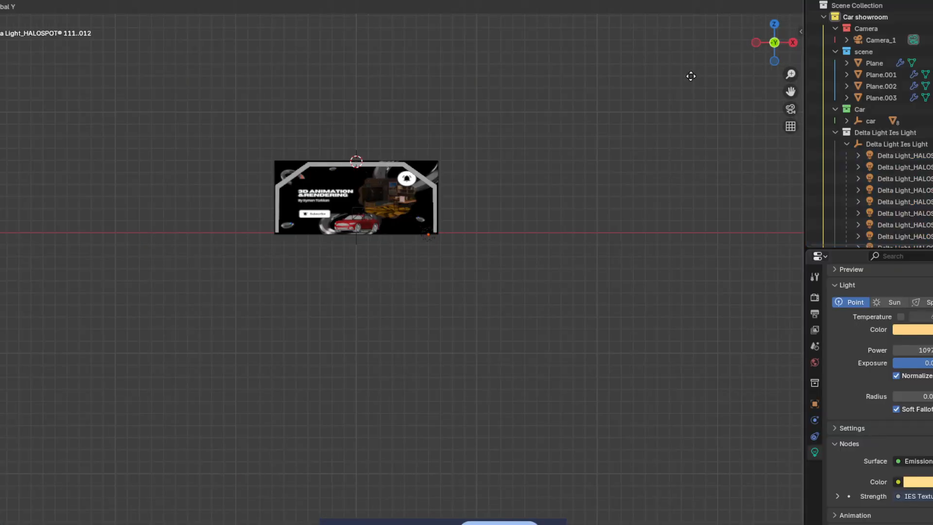
pyautogui.press('x')
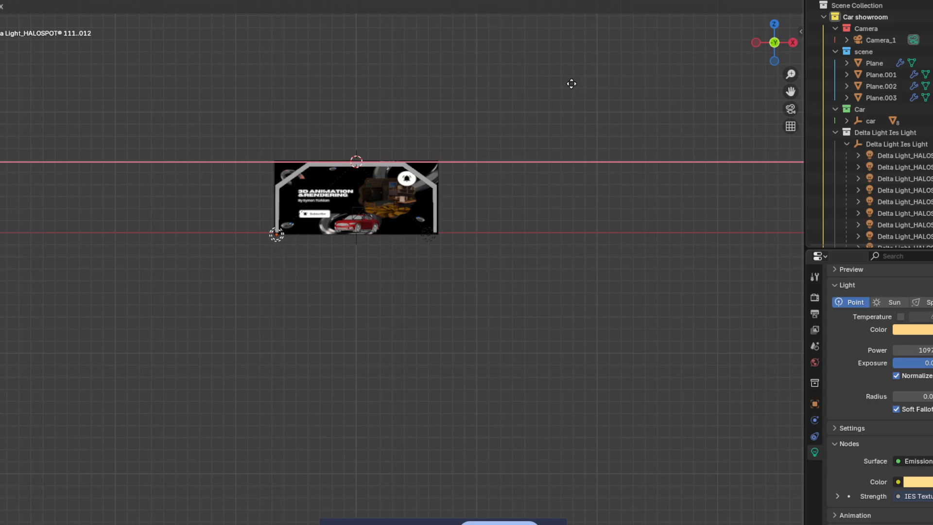
pyautogui.click(574, 85)
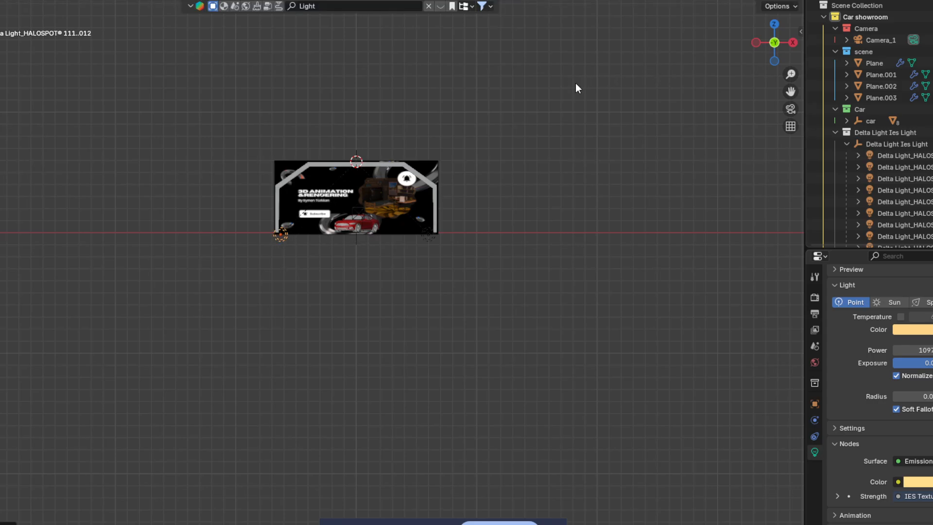
# Step: Raise the copied lights slightly along Z
pyautogui.press('g')
pyautogui.press('z')
pyautogui.click(460, 206)
pyautogui.moveTo(464, 203); pyautogui.dragTo(440, 203, button='middle')
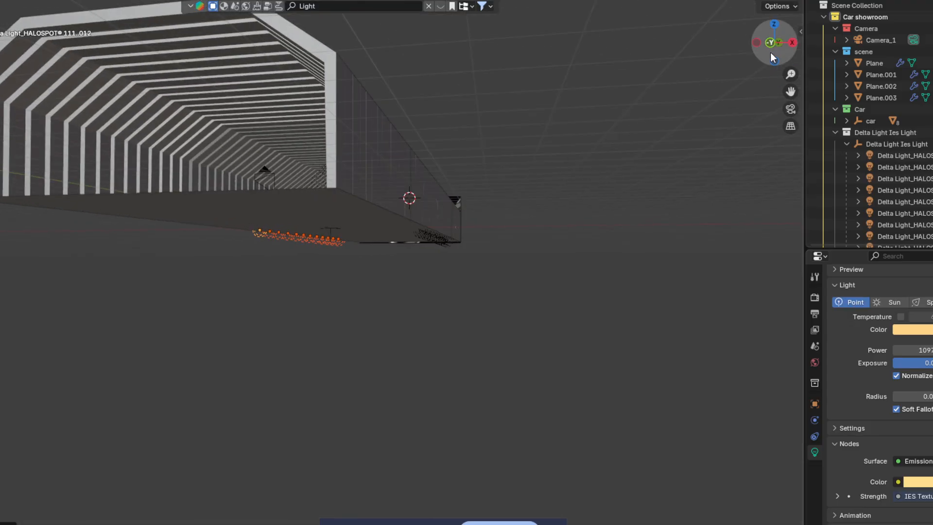
pyautogui.click(793, 43)
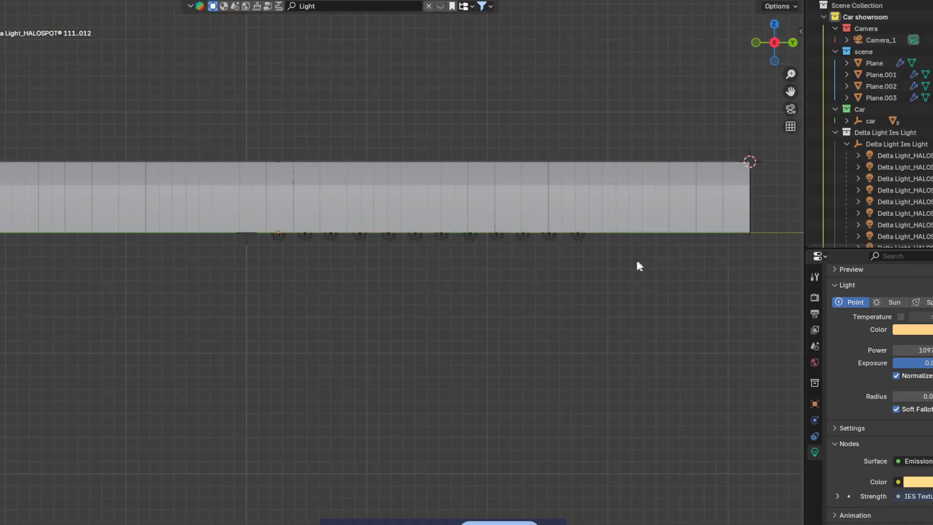
# Step: Box-select the light row, refine the selection, and check the rows through the scene camera
pyautogui.moveTo(634, 260); pyautogui.dragTo(272, 238)
pyautogui.moveTo(364, 233); pyautogui.dragTo(365, 273, button='middle')
pyautogui.keyDown('shift'); pyautogui.click(370, 256); pyautogui.keyUp('shift')
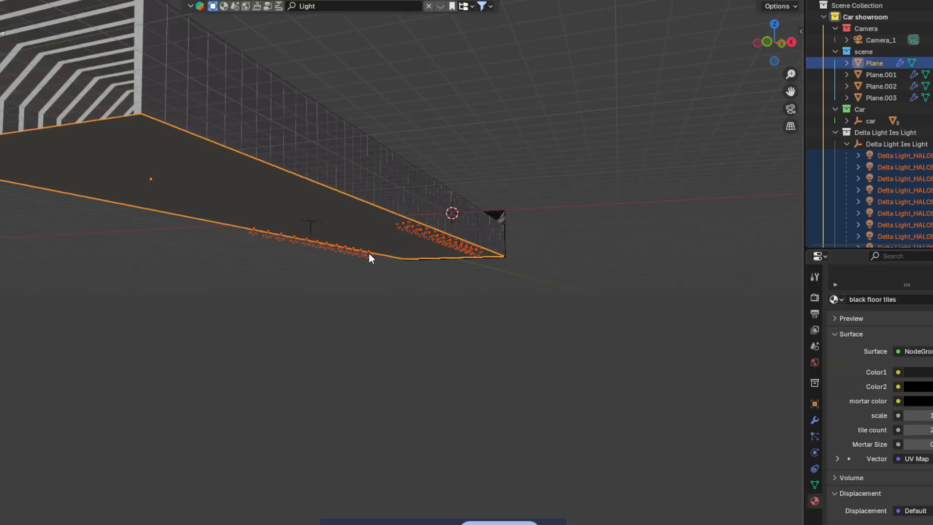
pyautogui.keyDown('shift'); pyautogui.click(369, 254); pyautogui.keyUp('shift')
pyautogui.scroll(2, 368, 257)
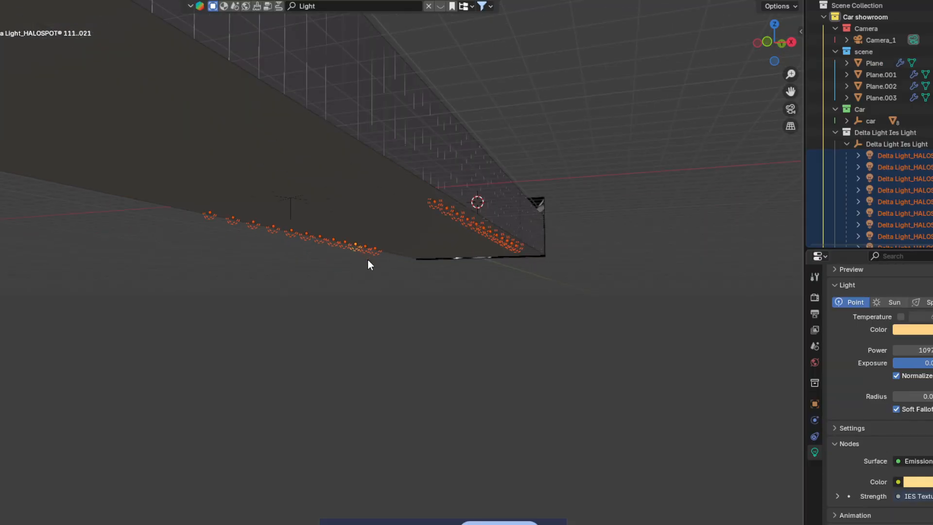
pyautogui.moveTo(368, 259); pyautogui.dragTo(491, 272, button='middle')
pyautogui.click(388, 270)
pyautogui.moveTo(483, 205); pyautogui.dragTo(525, 203)
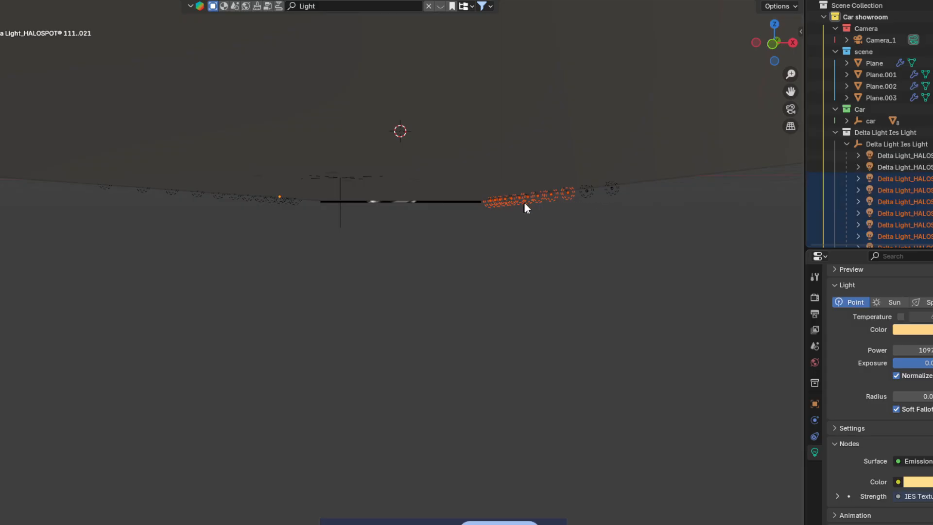
pyautogui.keyDown('shift'); pyautogui.moveTo(609, 195); pyautogui.dragTo(585, 189); pyautogui.keyUp('shift')
pyautogui.moveTo(588, 191); pyautogui.dragTo(533, 216, button='middle')
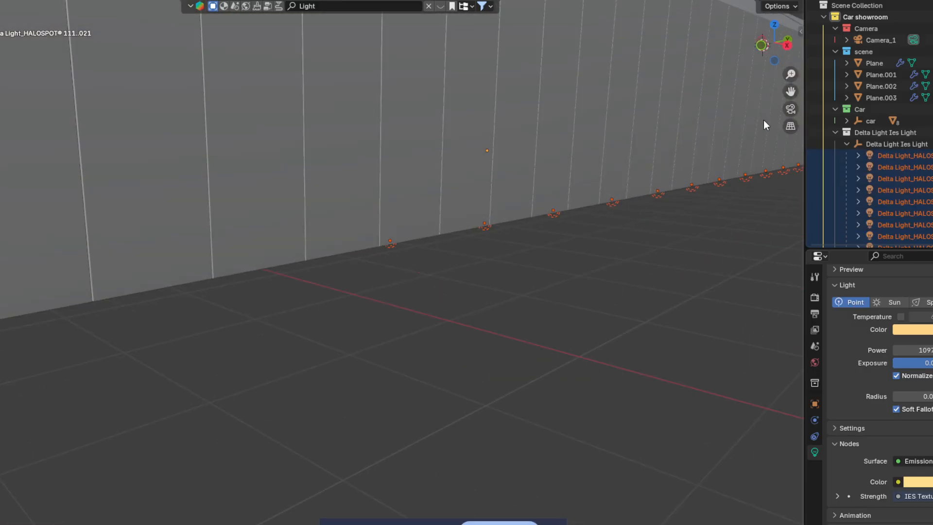
pyautogui.click(788, 109)
pyautogui.click(790, 110)
pyautogui.click(791, 112)
# Step: Cancel the vertical move, shift the light rows in front view, then render the camera view
pyautogui.press('g')
pyautogui.press('z')
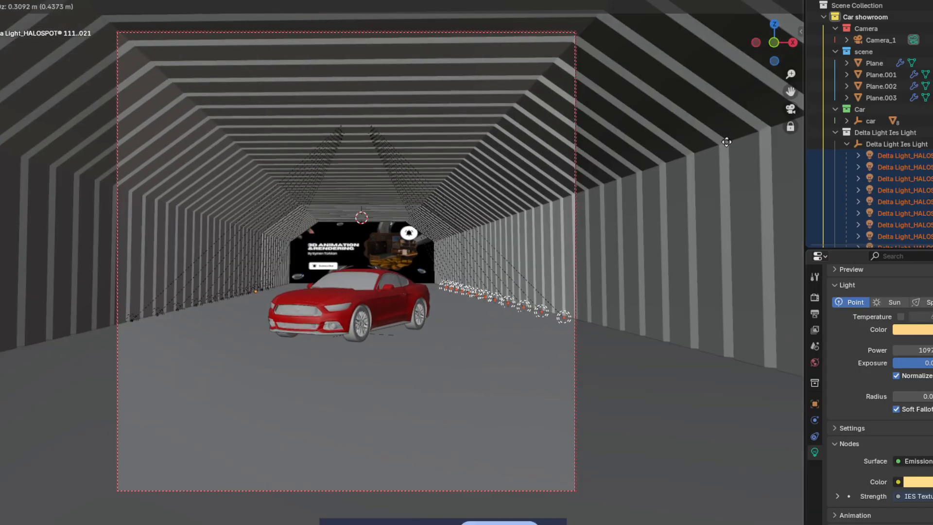
pyautogui.rightClick(727, 142)
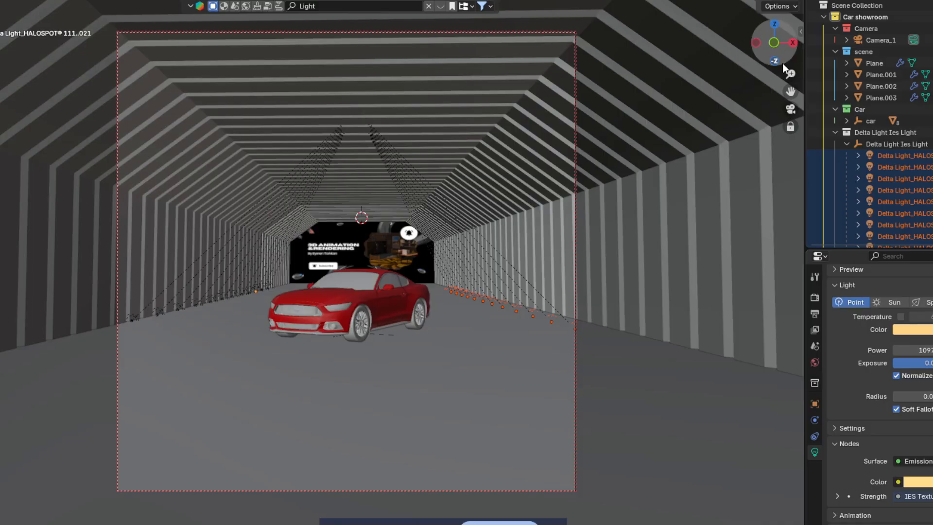
pyautogui.click(774, 44)
pyautogui.press('g')
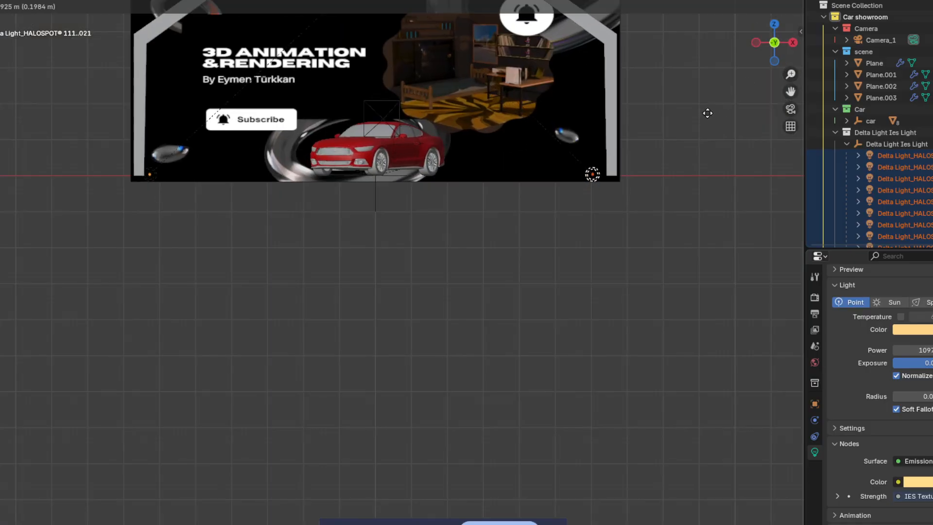
pyautogui.click(710, 112)
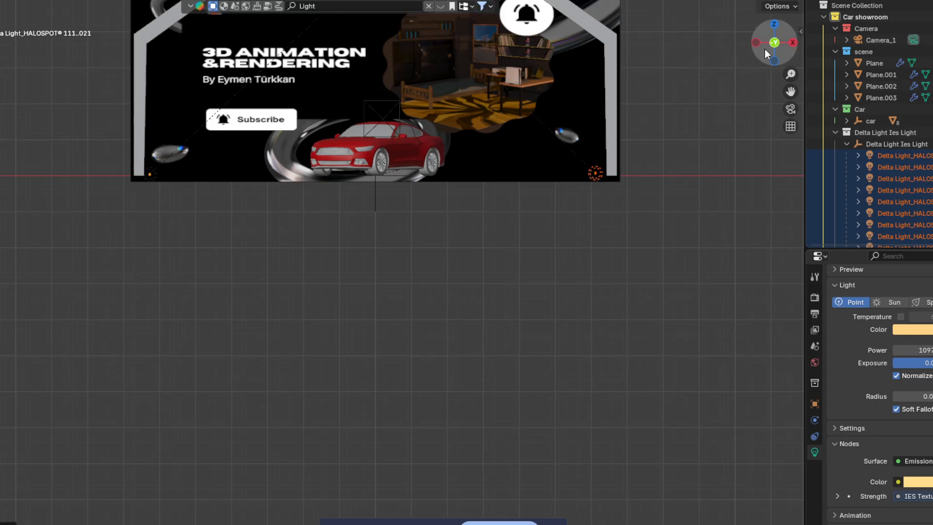
pyautogui.click(791, 108)
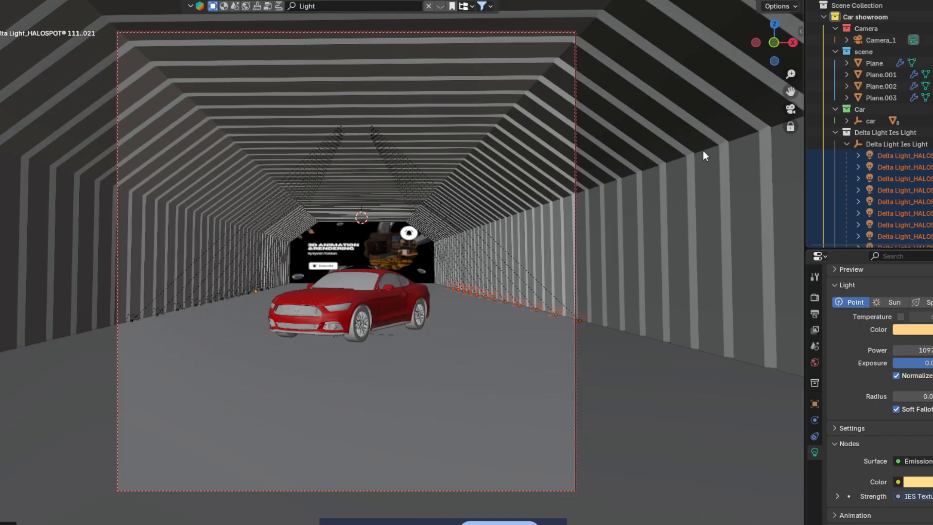
pyautogui.click(782, 0)
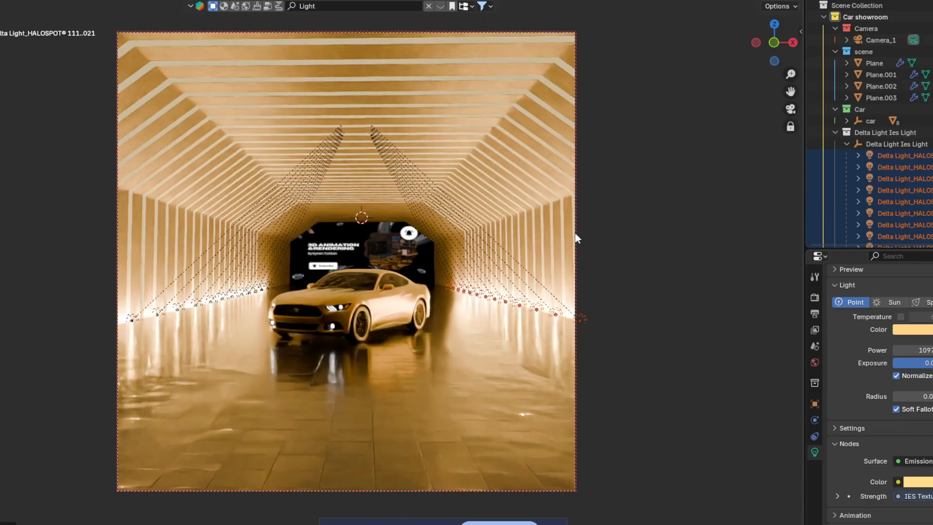
pyautogui.click(373, 518)
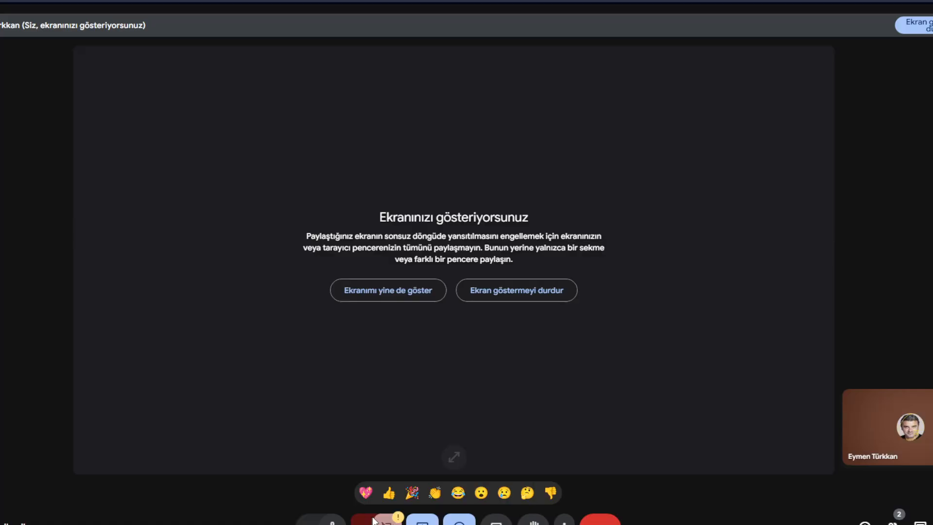
pyautogui.click(518, 359)
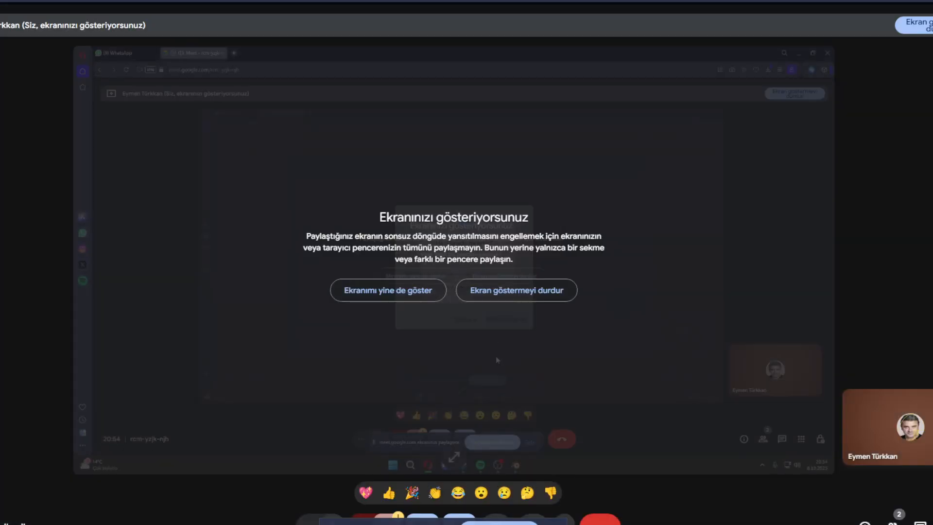
pyautogui.click(532, 524)
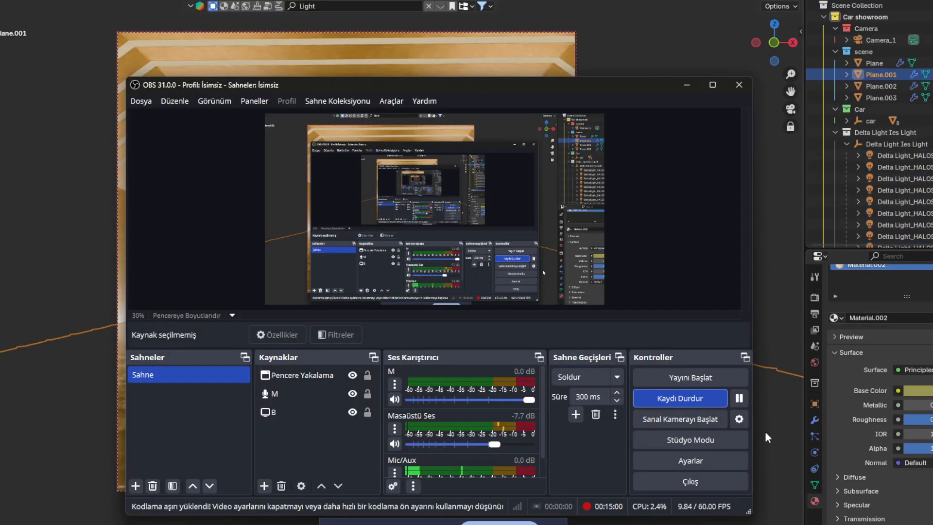
pyautogui.click(774, 454)
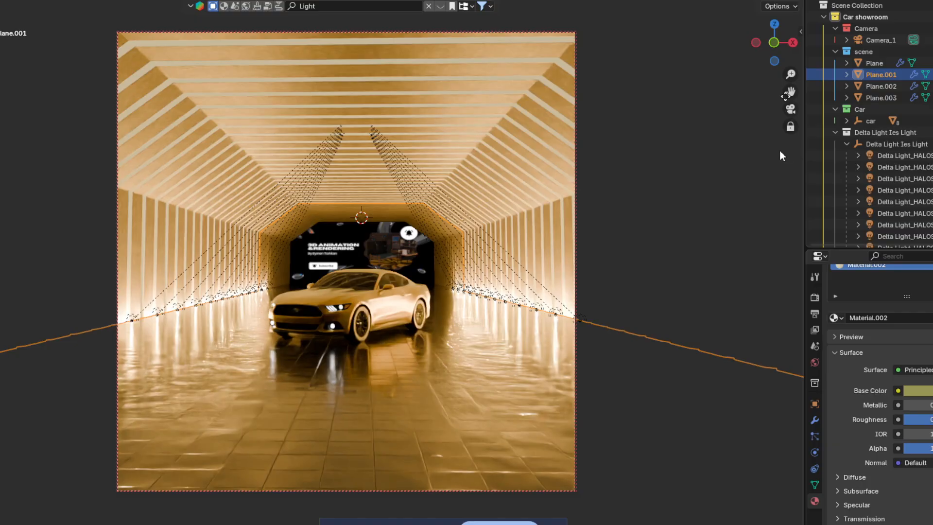
# Step: Switch to Solid shading, exit camera view, and orbit to a perspective side view of car and panel
pyautogui.press('z')
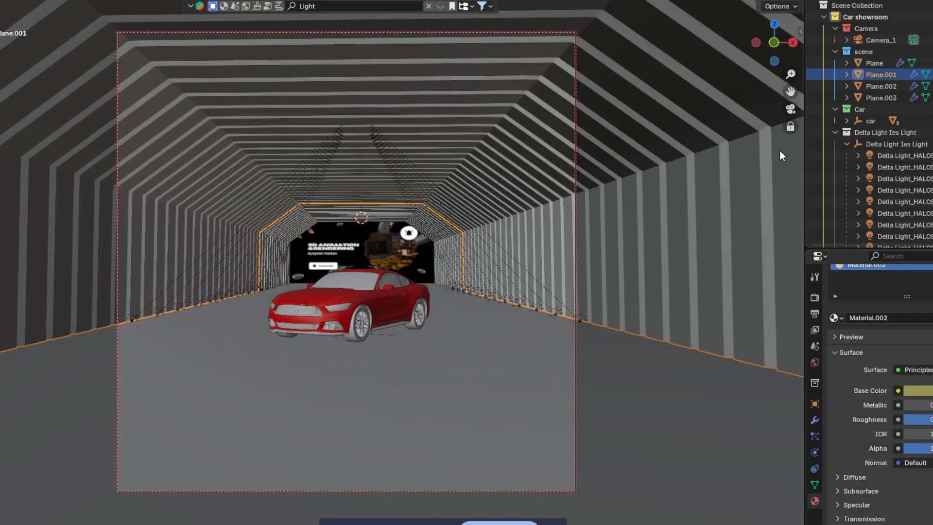
pyautogui.click(791, 125)
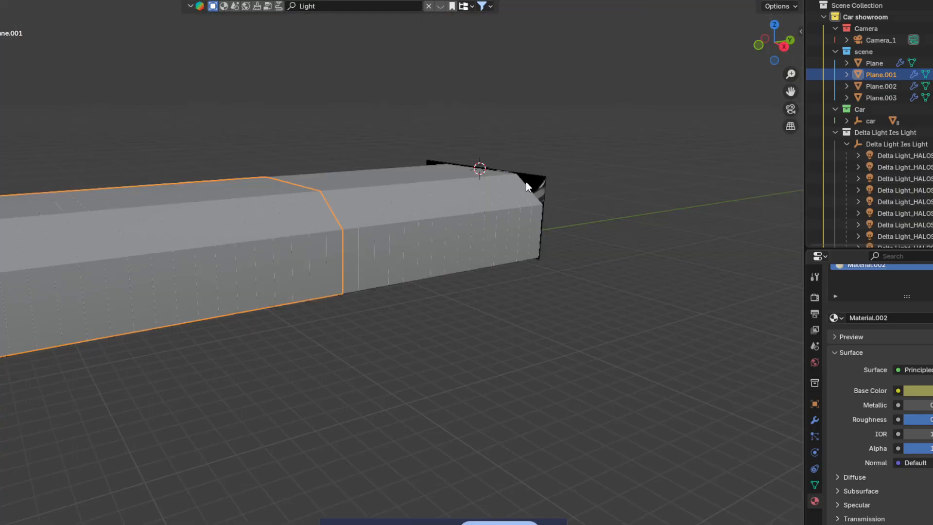
pyautogui.click(531, 180)
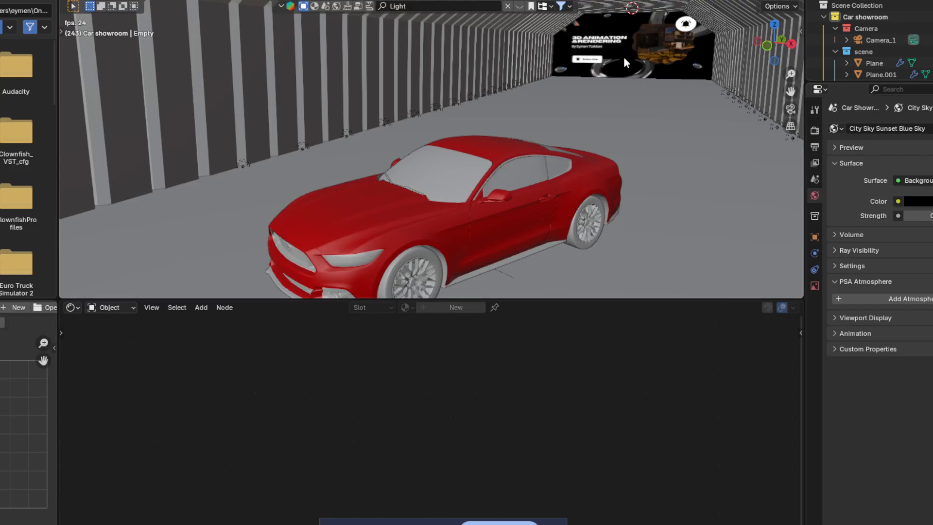
# Step: Select the tunnel-end image Empty, unlink its current picture and browse for a new image
pyautogui.scroll(-5, 856, 58)
pyautogui.click(875, 69)
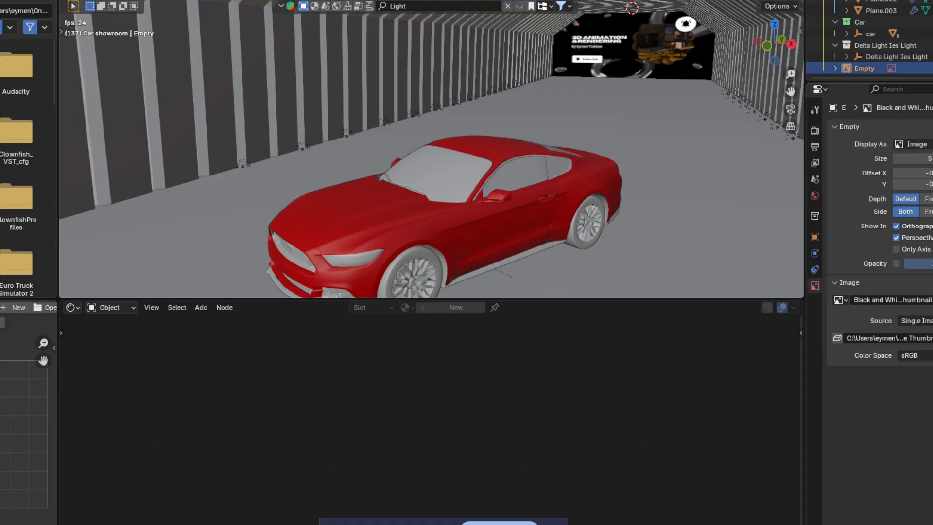
pyautogui.click(932, 301)
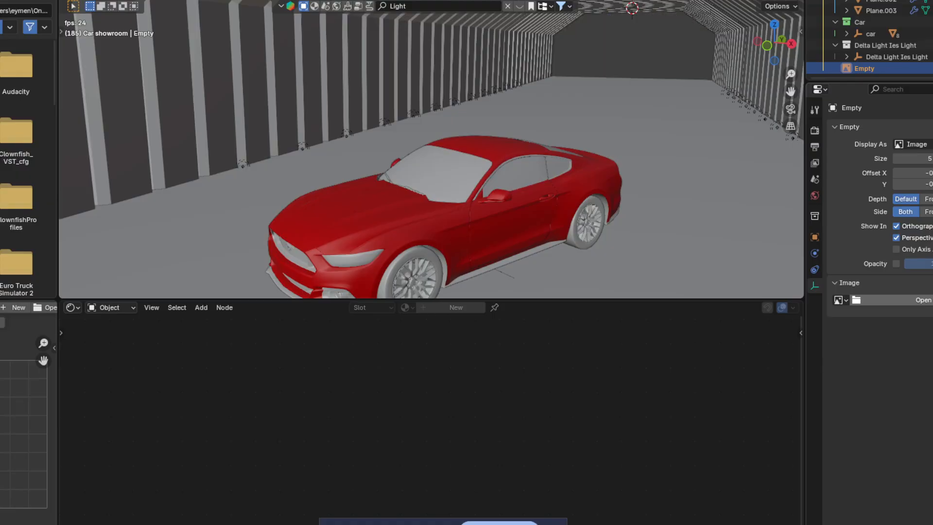
pyautogui.click(926, 300)
# Step: Hide folders in the file browser, go to Downloads and select October 6 1923.psd
pyautogui.click(716, 115)
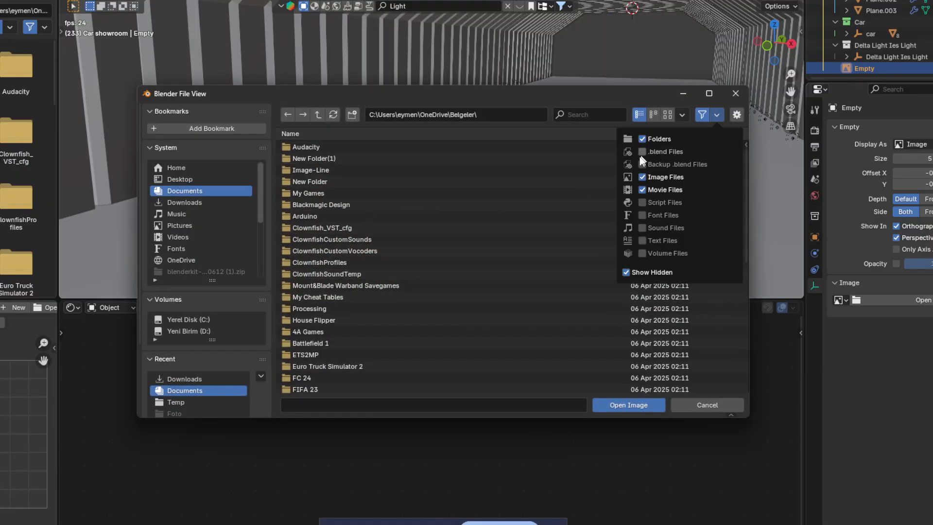
pyautogui.click(651, 140)
pyautogui.click(185, 203)
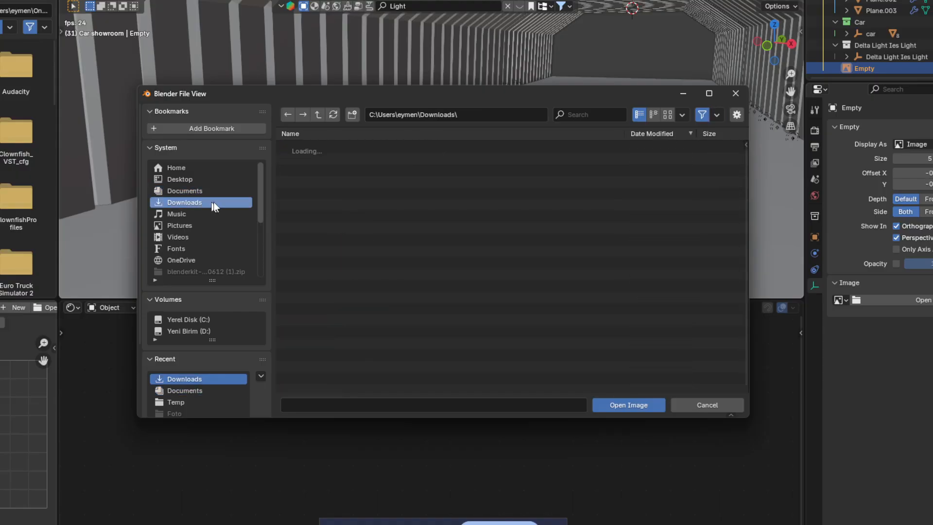
pyautogui.click(366, 169)
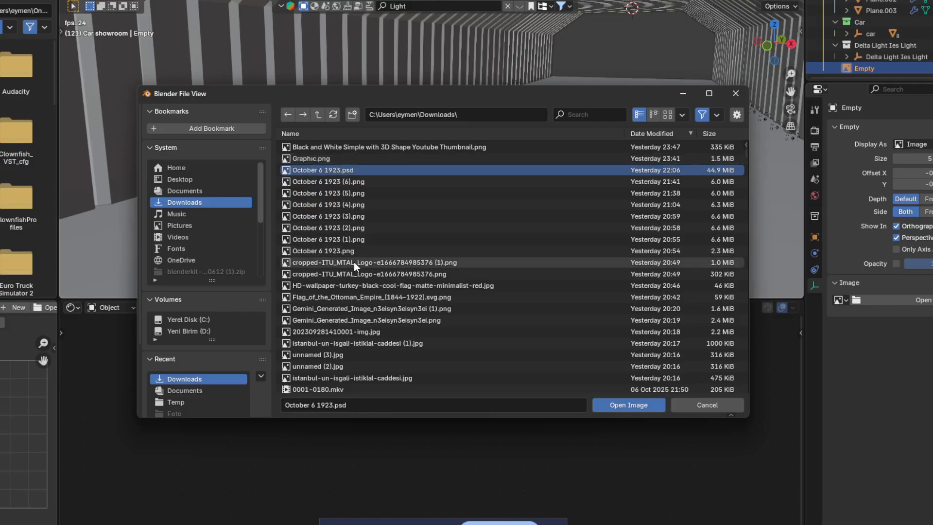
# Step: Look through the Downloads images and pick the long numbered PNG over the Gemini preview
pyautogui.moveTo(354, 263)
pyautogui.scroll(-2, 349, 270)
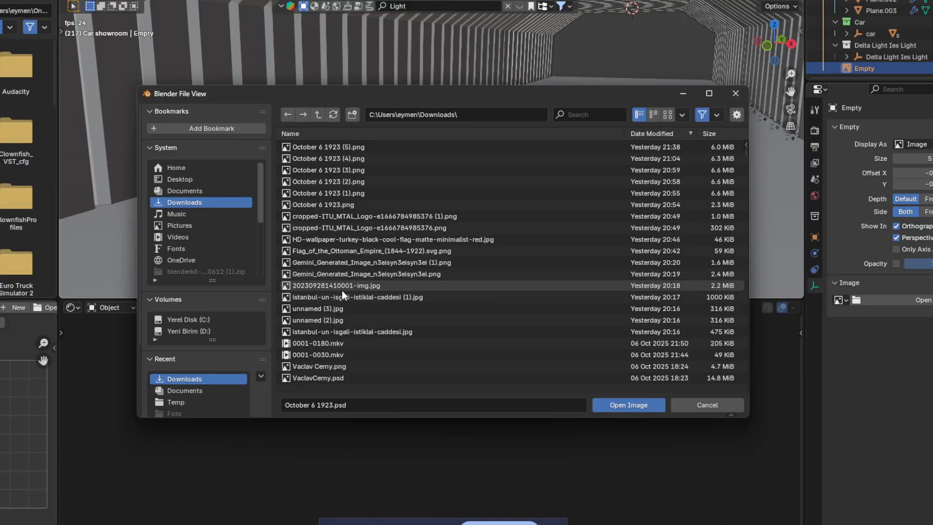
pyautogui.moveTo(340, 290)
pyautogui.scroll(-2, 340, 290)
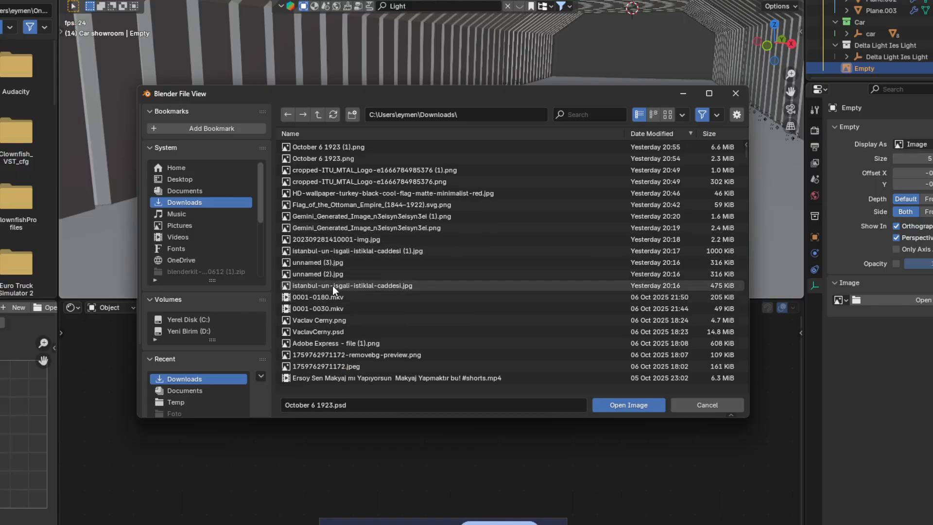
pyautogui.scroll(-4, 320, 319)
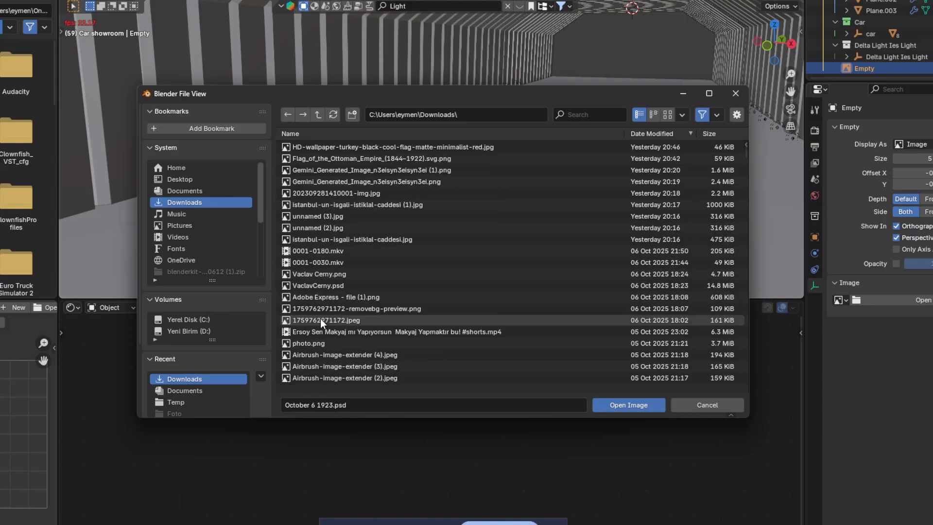
pyautogui.scroll(-3, 313, 294)
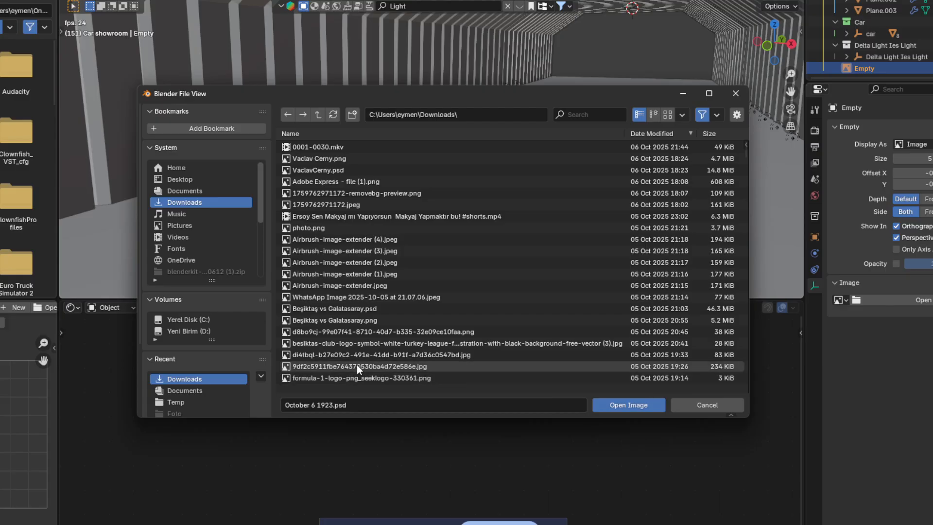
pyautogui.moveTo(357, 366)
pyautogui.scroll(-2, 357, 364)
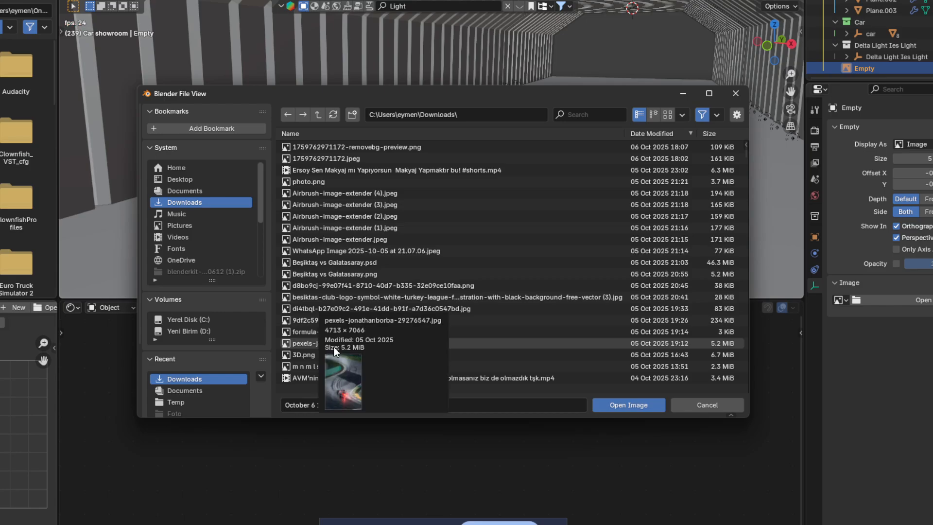
pyautogui.scroll(-1, 310, 330)
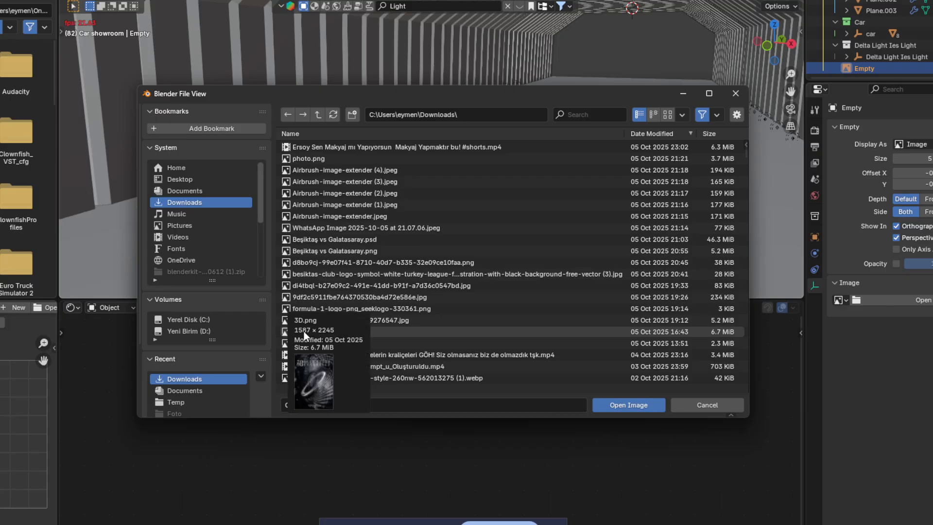
pyautogui.scroll(-1, 304, 331)
pyautogui.scroll(-1, 323, 342)
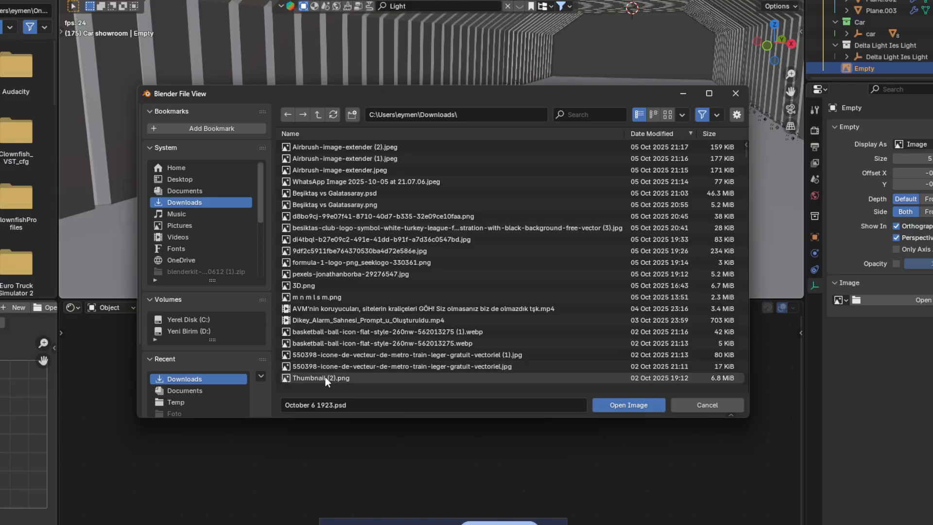
pyautogui.scroll(-3, 326, 350)
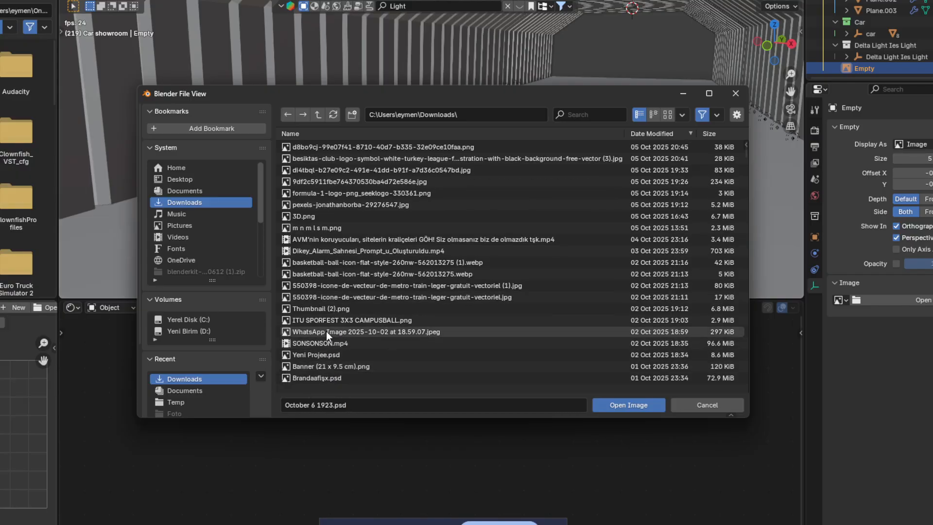
pyautogui.moveTo(298, 358)
pyautogui.scroll(-2, 298, 358)
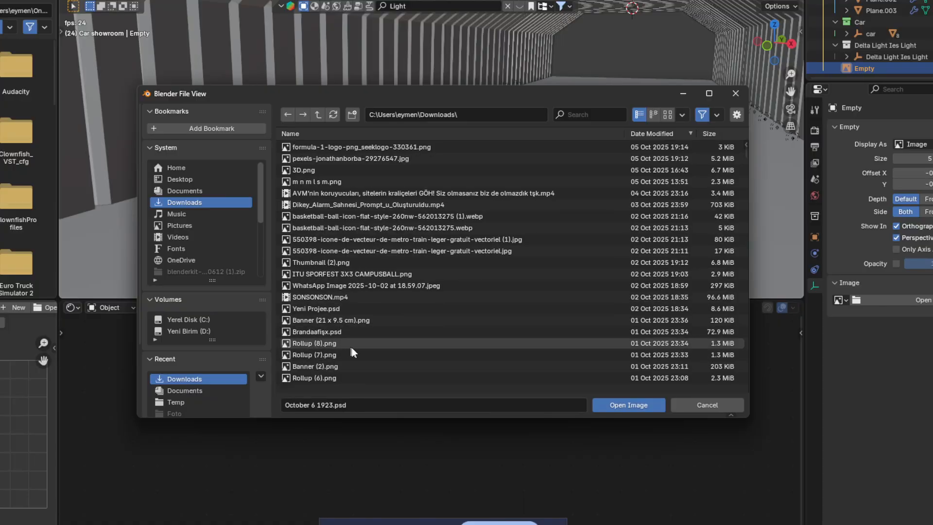
pyautogui.scroll(-12, 353, 348)
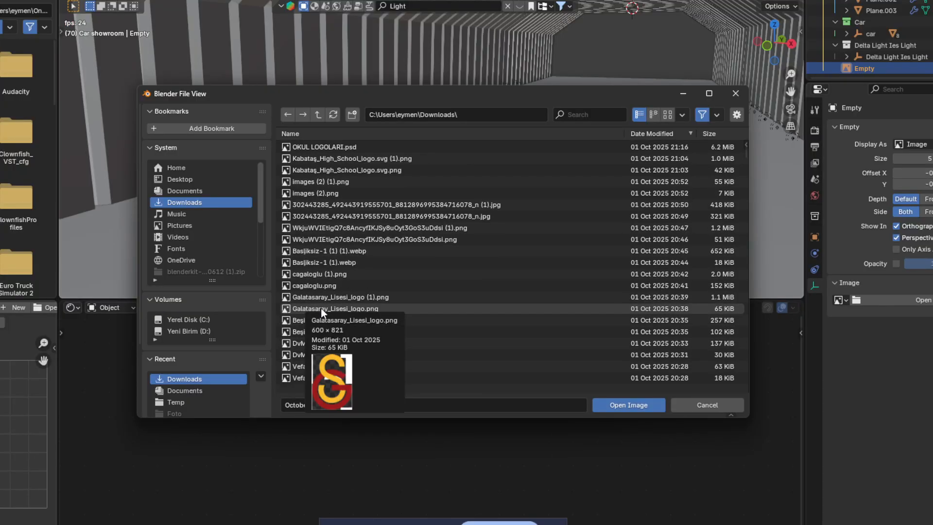
pyautogui.scroll(-10, 325, 335)
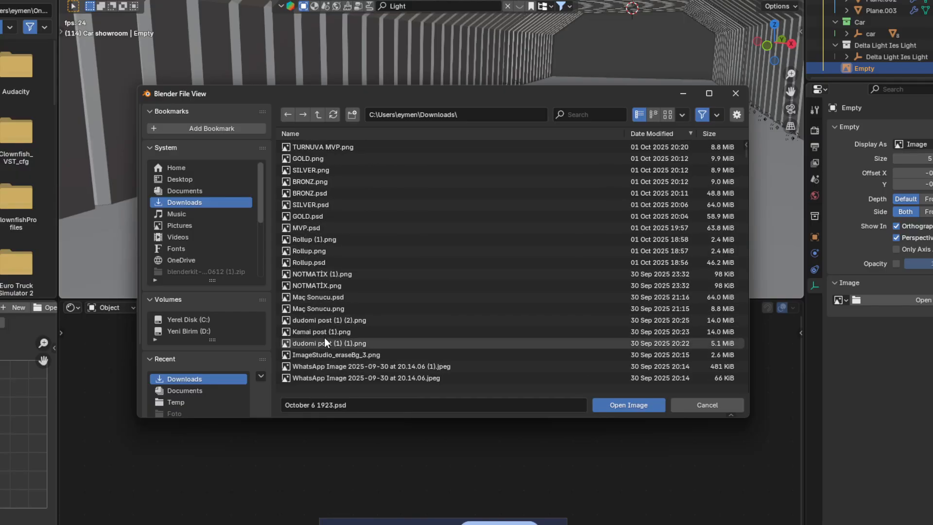
pyautogui.scroll(-5, 325, 340)
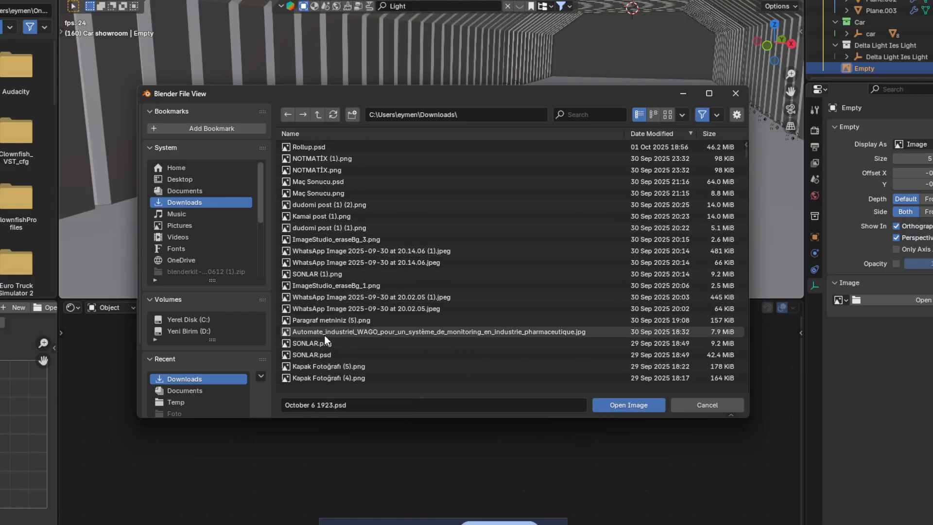
pyautogui.scroll(-5, 324, 334)
pyautogui.moveTo(325, 335)
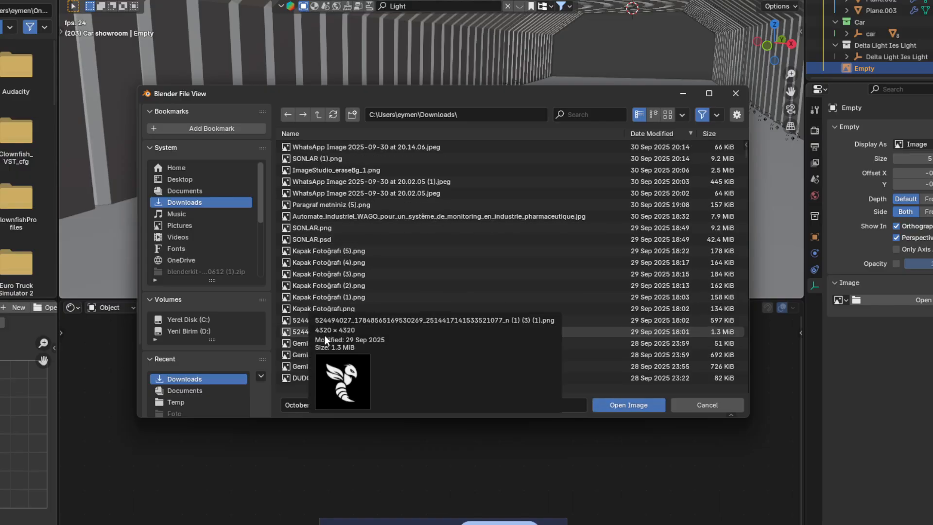
pyautogui.scroll(-4, 325, 335)
pyautogui.click(323, 251)
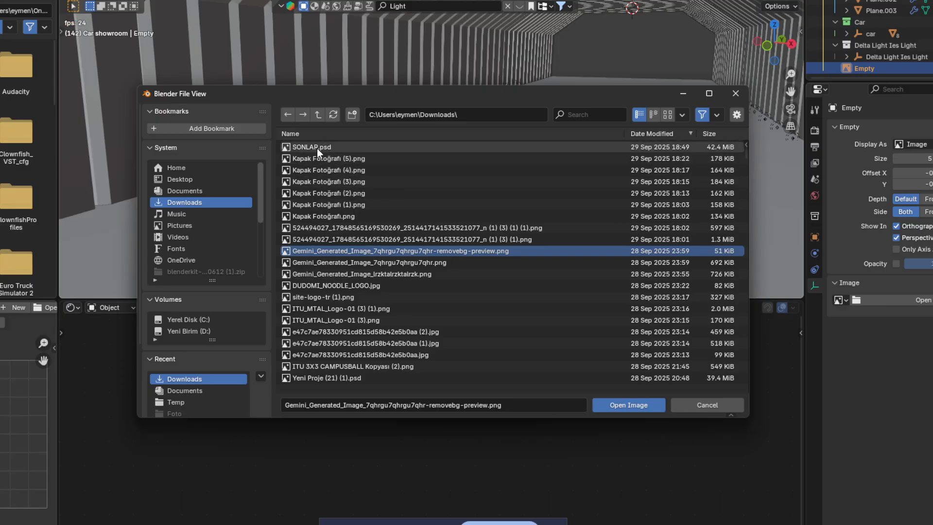
pyautogui.moveTo(324, 218)
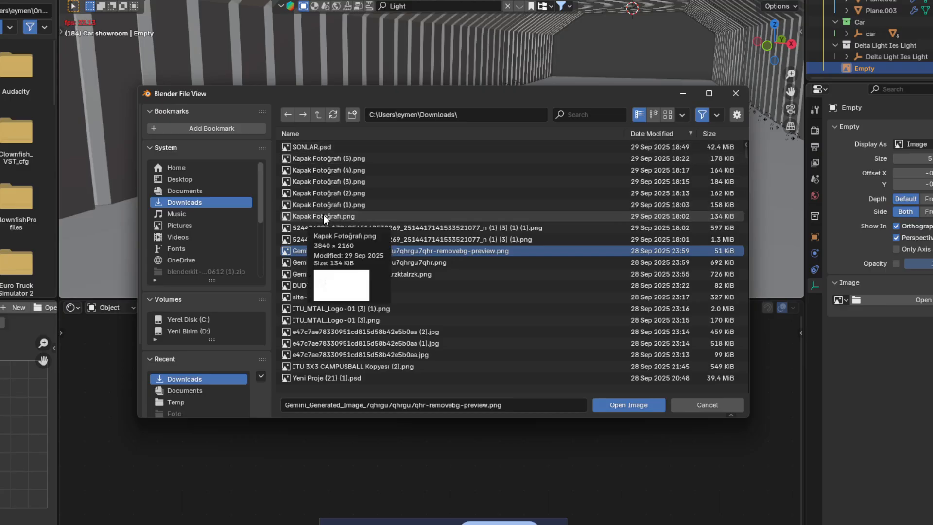
pyautogui.click(324, 225)
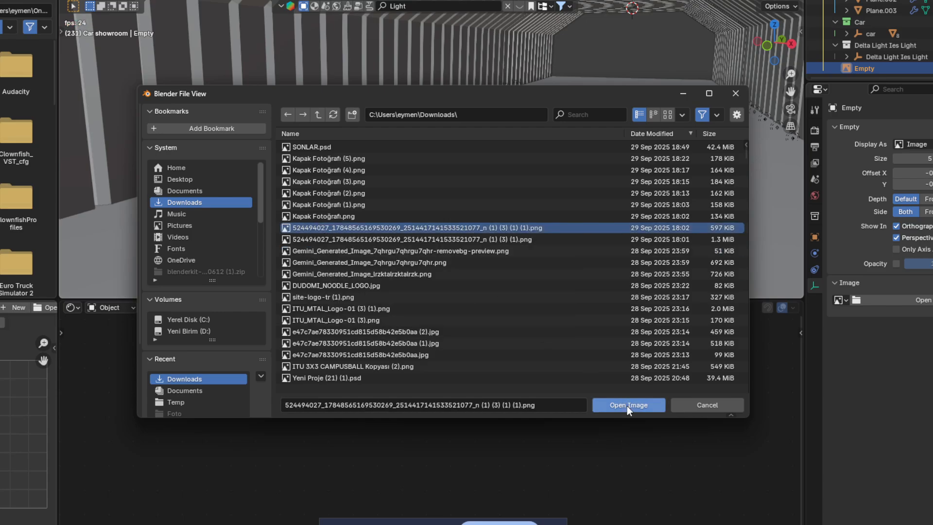
# Step: Load the chosen PNG, unlink it again, then view the scene through the camera in Rendered shading
pyautogui.click(627, 406)
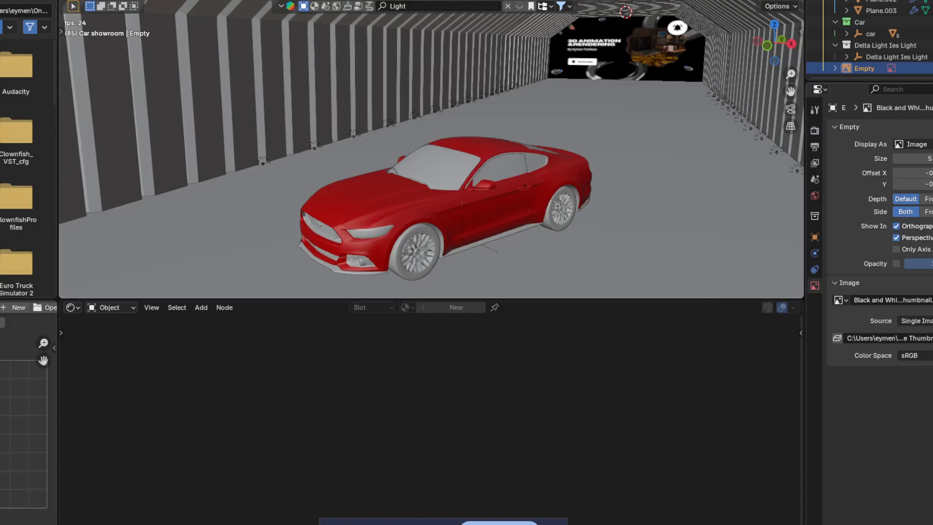
pyautogui.click(932, 300)
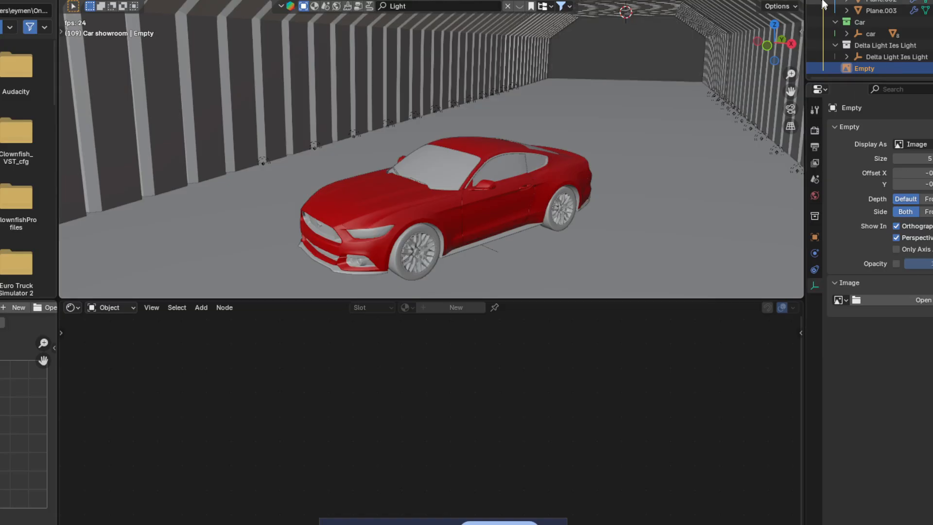
pyautogui.click(784, 0)
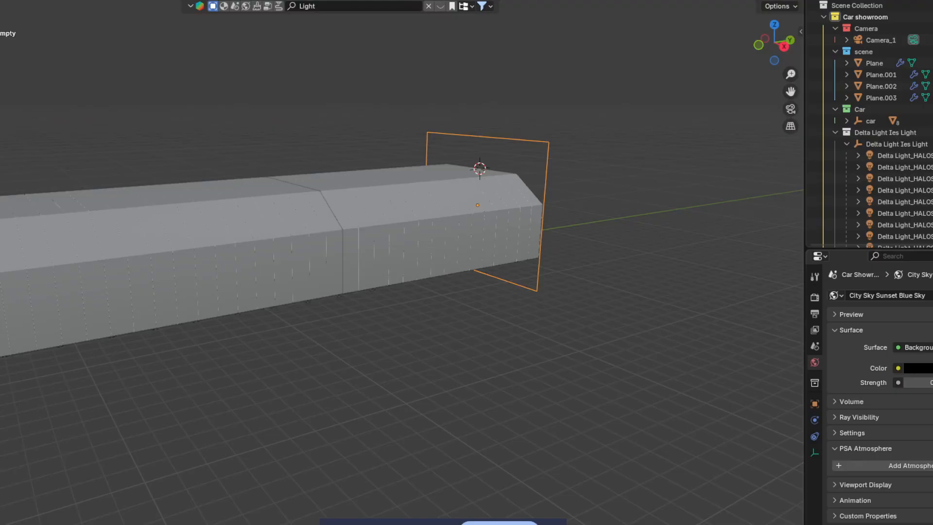
pyautogui.click(791, 109)
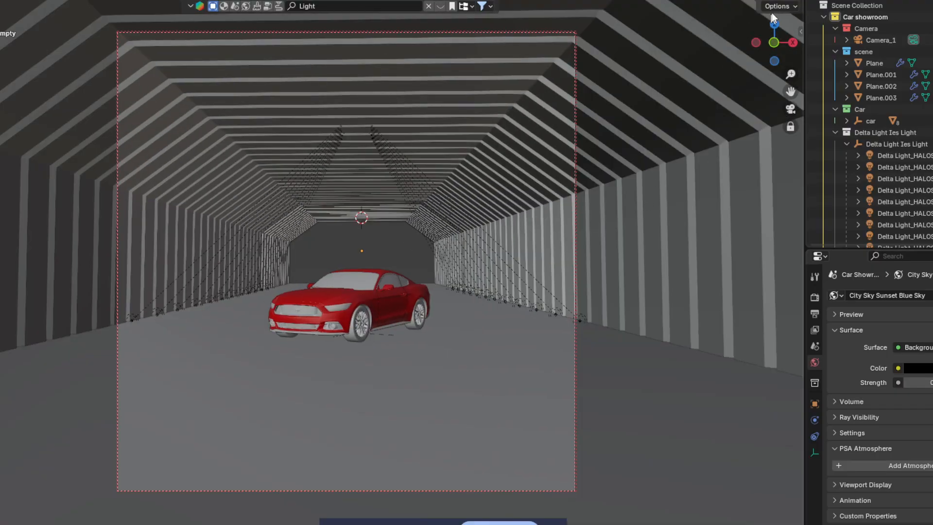
pyautogui.click(781, 0)
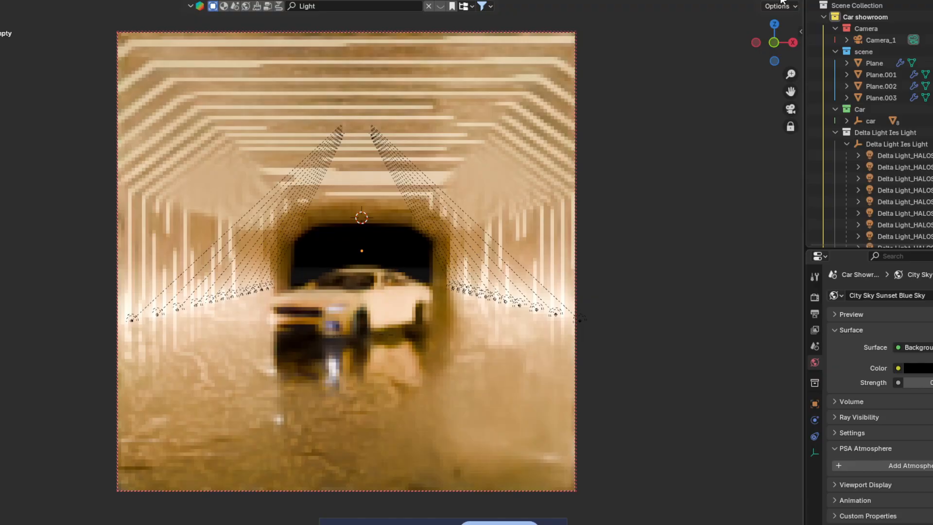
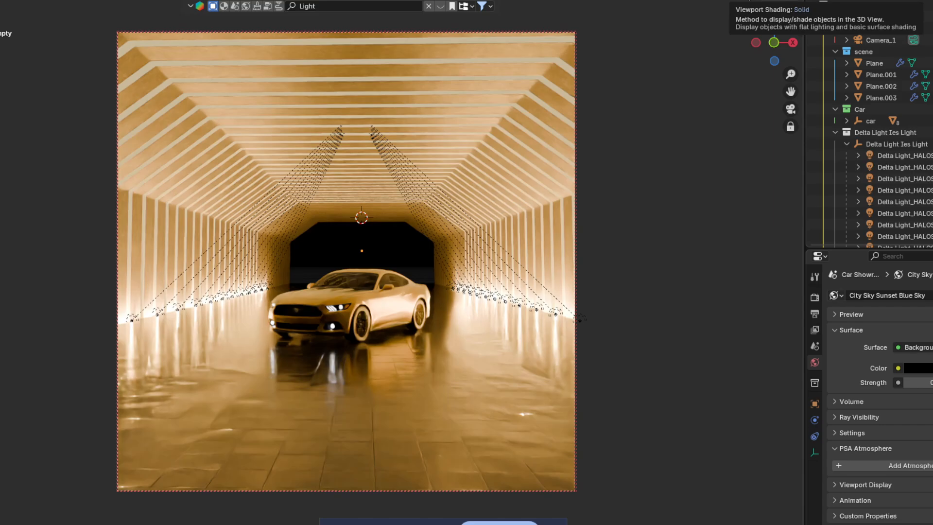
# Step: Switch the viewport to Solid shading and bring the car inside the tunnel into view
pyautogui.click(749, 1)
pyautogui.moveTo(581, 170)
pyautogui.mouseDown(button='middle')
pyautogui.moveTo(573, 174)
pyautogui.moveTo(681, 125)
pyautogui.mouseUp(button='middle')
pyautogui.scroll(-2, 523, 175)
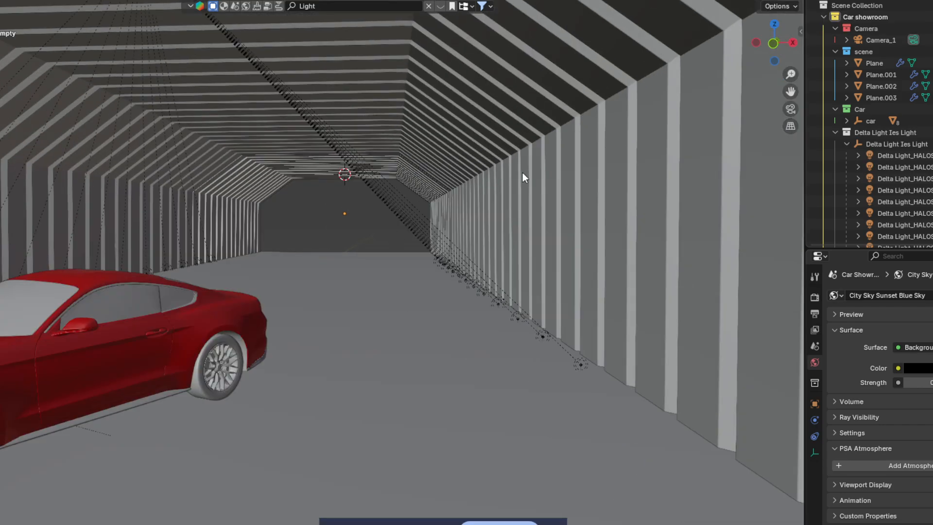
pyautogui.scroll(-4, 523, 174)
pyautogui.moveTo(523, 174); pyautogui.dragTo(477, 218, button='middle')
# Step: Expand the car in the Outliner and select all its body and wheel parts
pyautogui.click(439, 318)
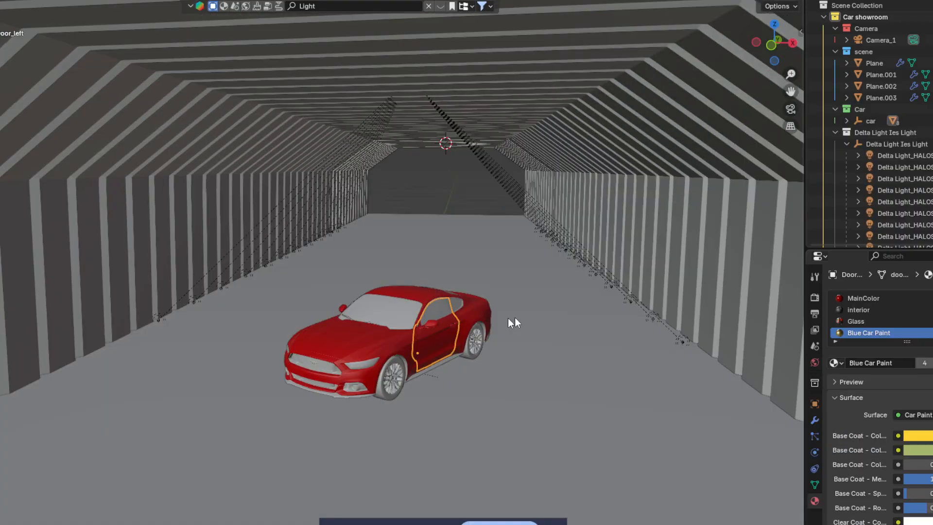
pyautogui.click(870, 121)
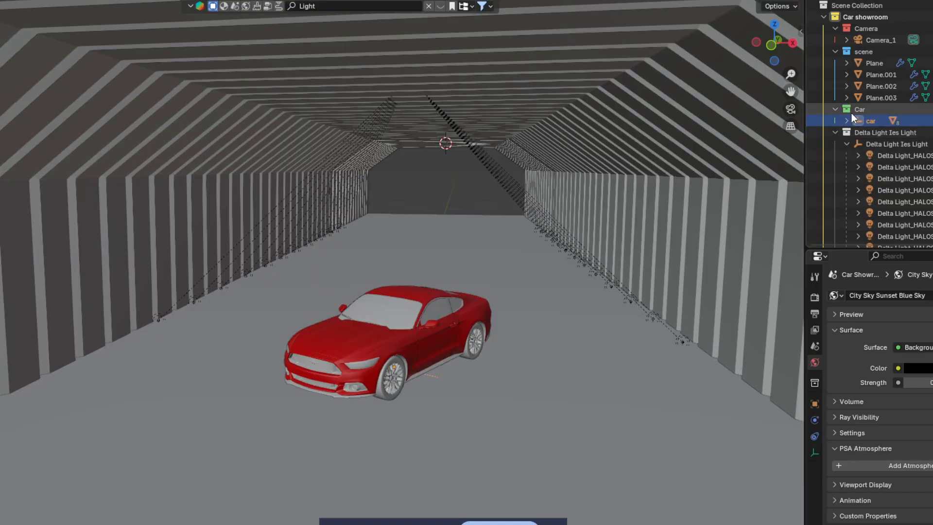
pyautogui.click(871, 63)
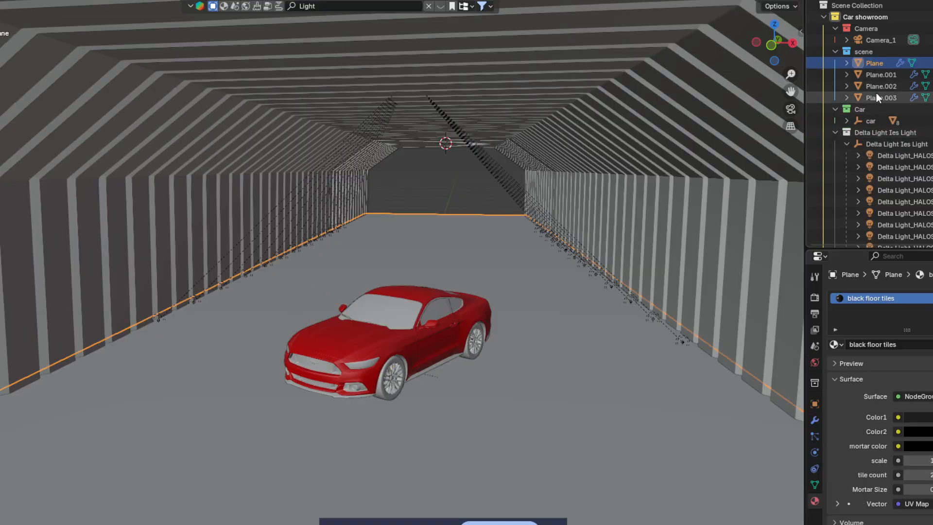
pyautogui.click(876, 97)
pyautogui.click(870, 109)
pyautogui.click(849, 121)
pyautogui.click(886, 133)
pyautogui.keyDown('shift'); pyautogui.click(899, 190); pyautogui.keyUp('shift')
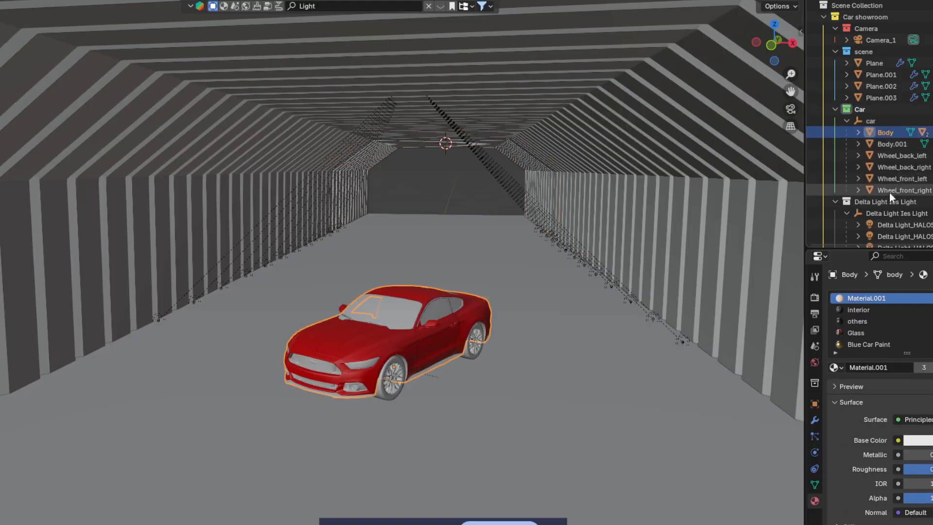
# Step: Nudge the car, then duplicate it and slide the copy along the Y axis
pyautogui.press('g')
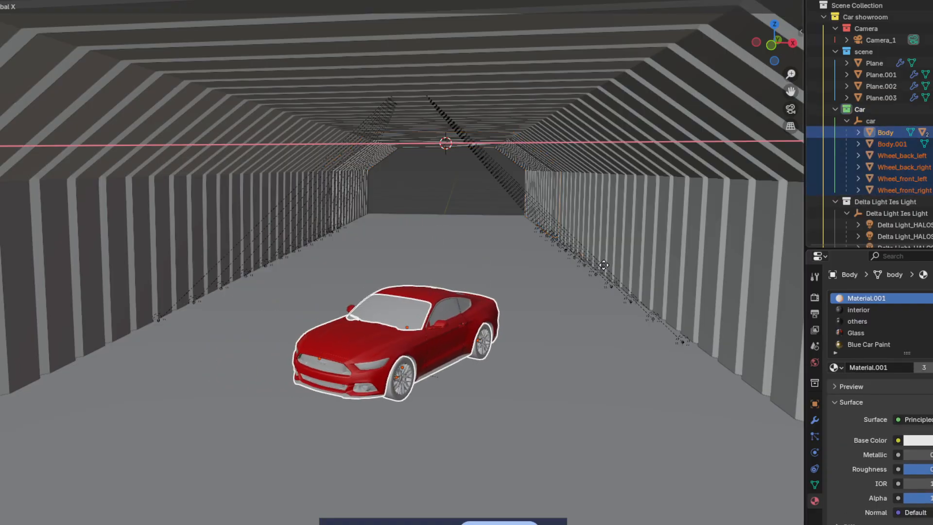
pyautogui.click(605, 268)
pyautogui.hotkey('shift', 'd')
pyautogui.press('y')
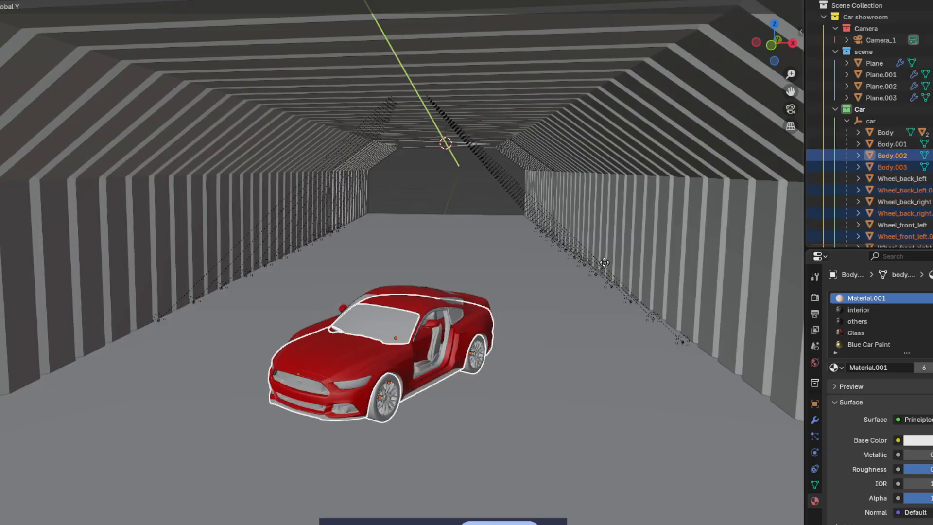
pyautogui.click(603, 270)
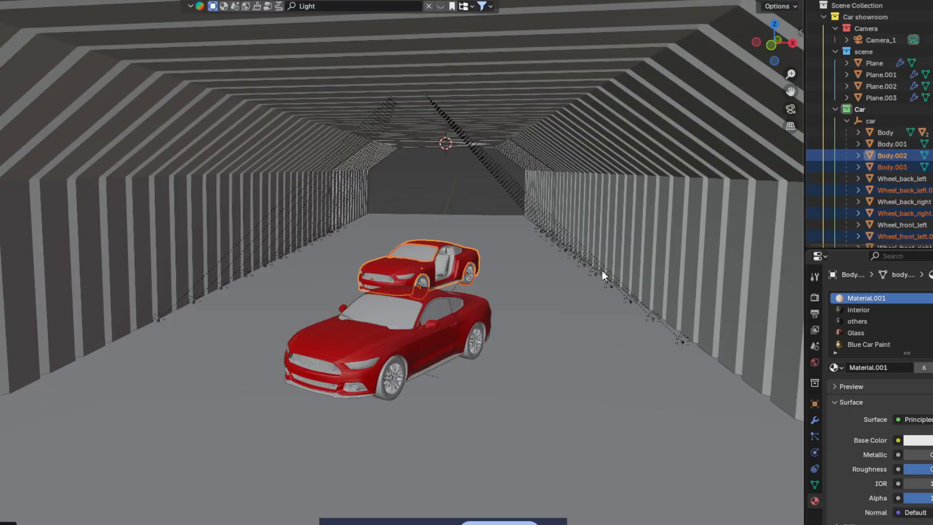
# Step: Rotate the copy car around the vertical Z axis
pyautogui.press('r')
pyautogui.press('x')
pyautogui.press('y')
pyautogui.press('z')
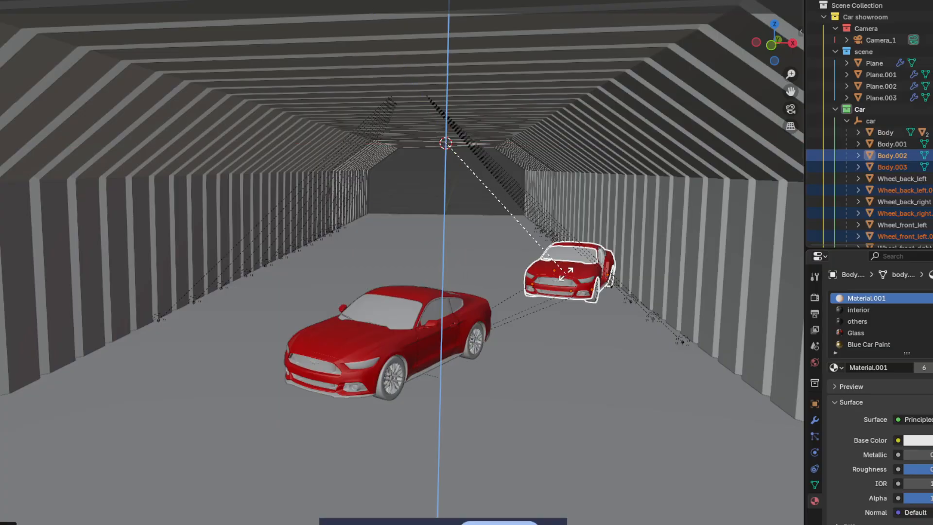
pyautogui.click(495, 287)
# Step: Move the copy along X and Y to sit behind and left of the original car
pyautogui.press('g')
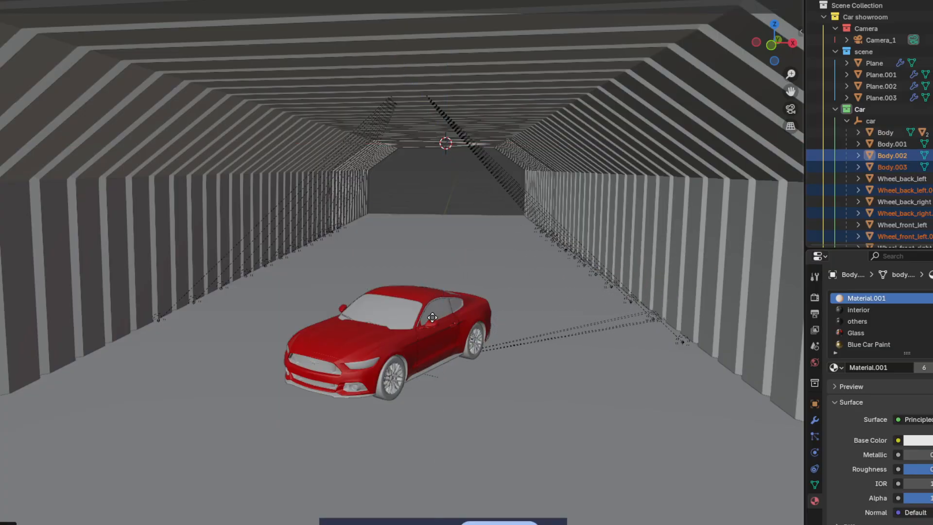
pyautogui.press('x')
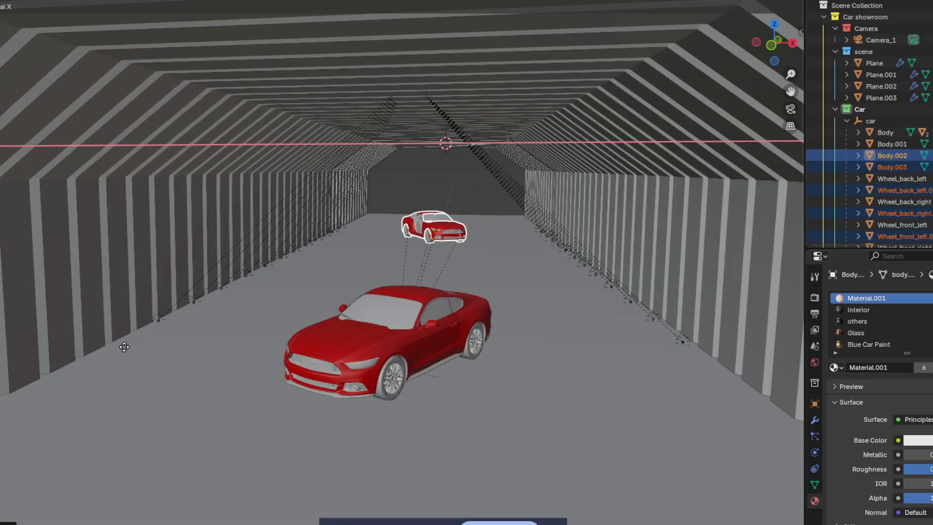
pyautogui.click(144, 337)
pyautogui.press('y')
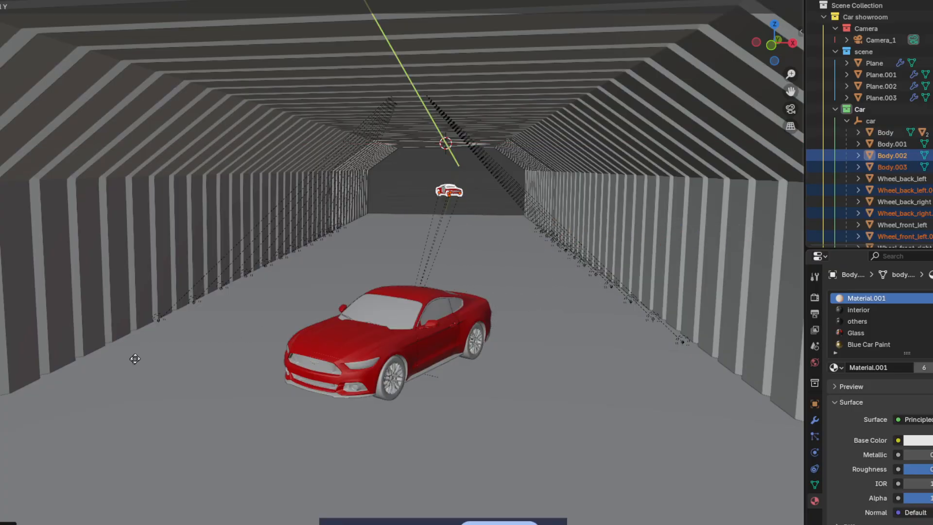
pyautogui.click(162, 318)
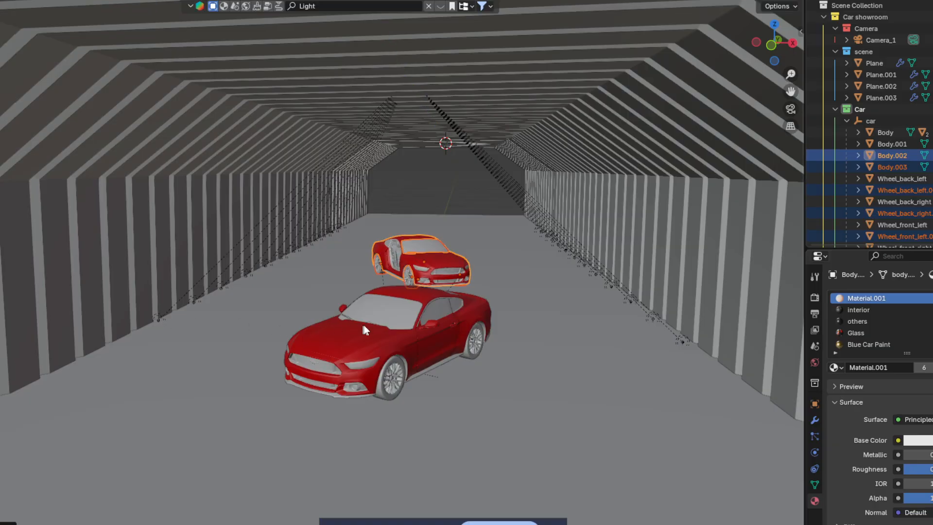
pyautogui.moveTo(412, 307); pyautogui.dragTo(439, 298, button='middle')
pyautogui.press('g')
pyautogui.press('y')
pyautogui.press('x')
pyautogui.click(416, 301)
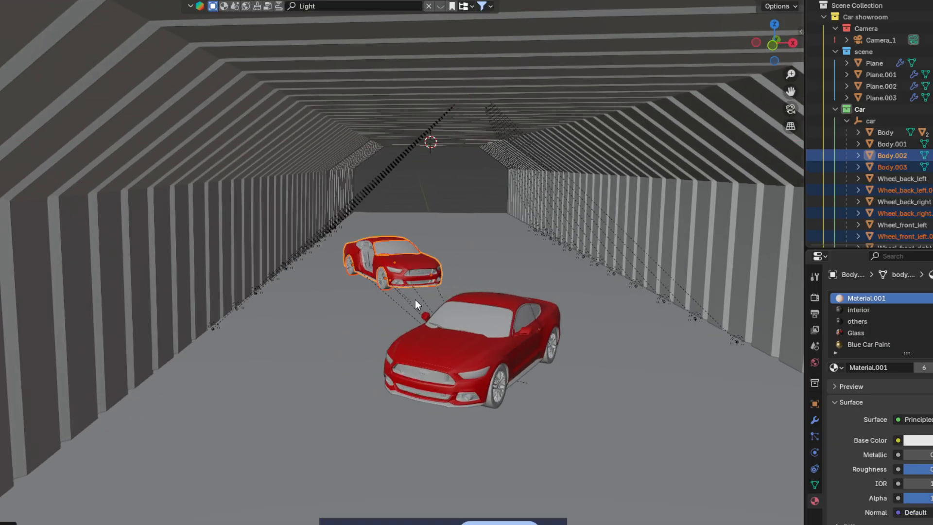
pyautogui.click(456, 319)
# Step: Reselect the car's parts, then undo back through the earlier car duplication
pyautogui.click(896, 130)
pyautogui.scroll(-3, 890, 165)
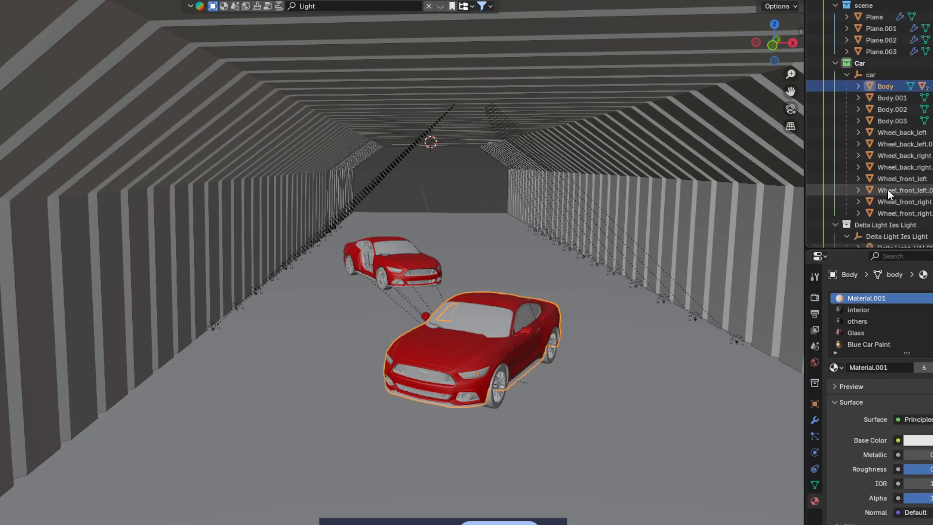
pyautogui.keyDown('shift'); pyautogui.click(906, 213); pyautogui.keyUp('shift')
pyautogui.click(896, 212)
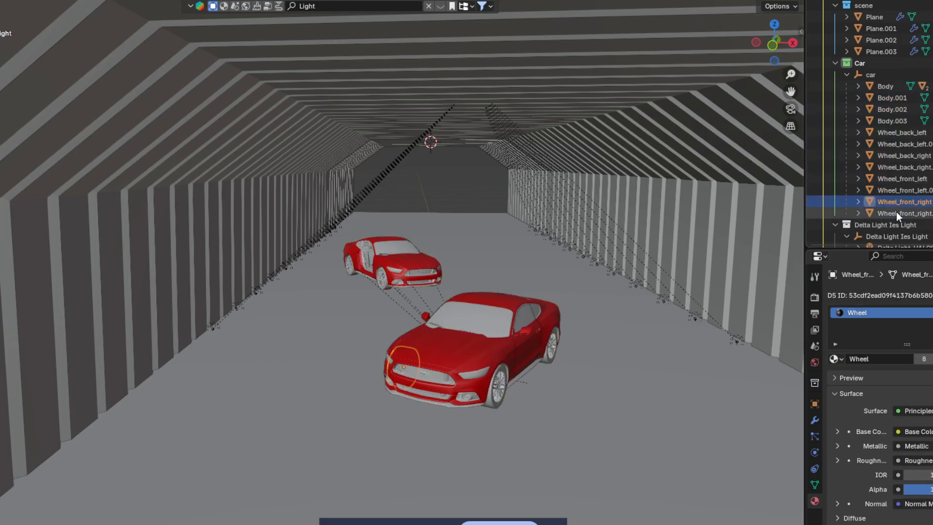
pyautogui.scroll(-5, 577, 297)
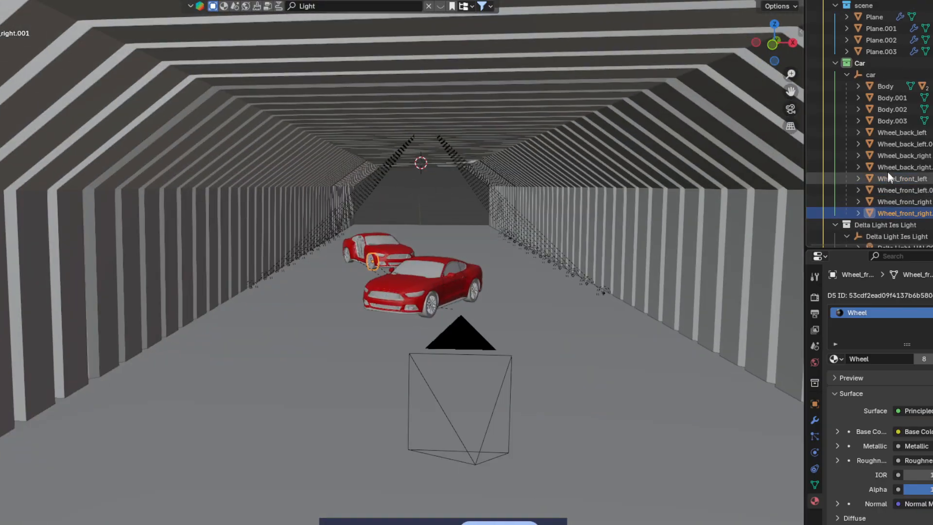
pyautogui.click(882, 87)
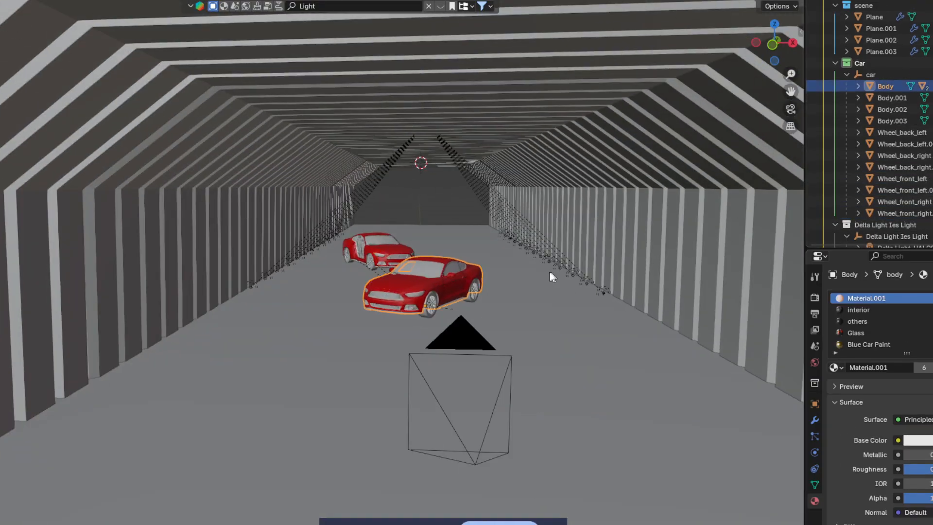
pyautogui.click(452, 299)
pyautogui.moveTo(470, 278)
pyautogui.mouseDown(button='middle')
pyautogui.moveTo(439, 281)
pyautogui.moveTo(484, 281)
pyautogui.mouseUp(button='middle')
pyautogui.scroll(3, 456, 280)
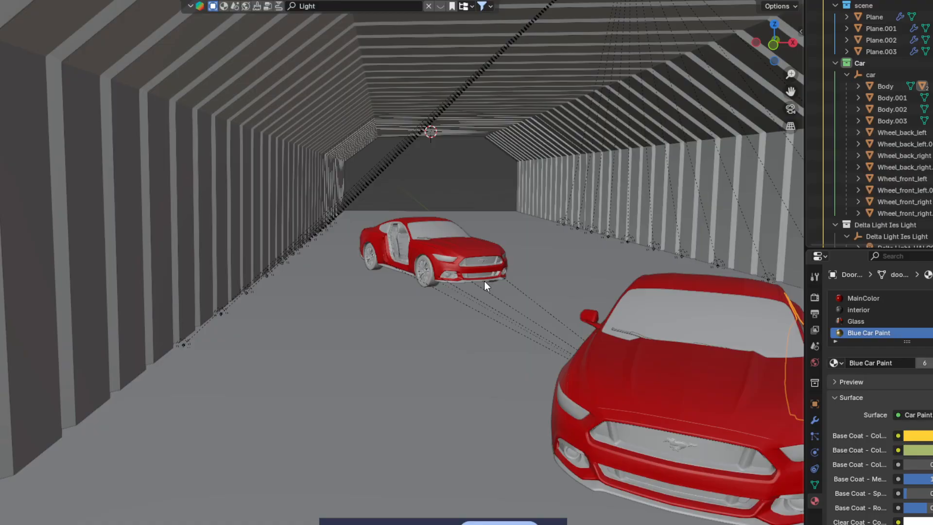
pyautogui.hotkey('ctrl', 'z')
pyautogui.hotkey('ctrl', 'z')
pyautogui.hotkey('ctrl', 'z')
pyautogui.hotkey('ctrl', 'z')
pyautogui.hotkey('ctrl', 'z')
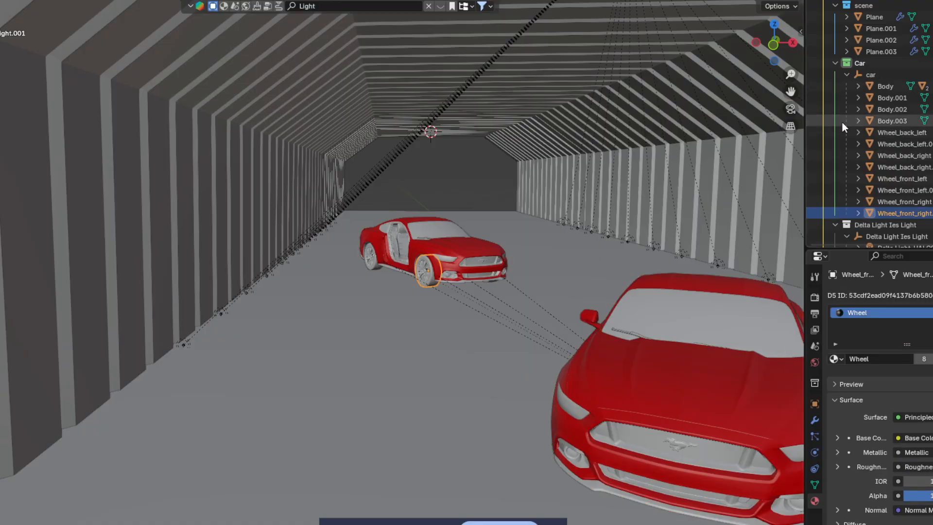
pyautogui.hotkey('ctrl', 'z')
pyautogui.hotkey('ctrl', 'z')
pyautogui.hotkey('ctrl', 'z')
pyautogui.hotkey('ctrl', 'z')
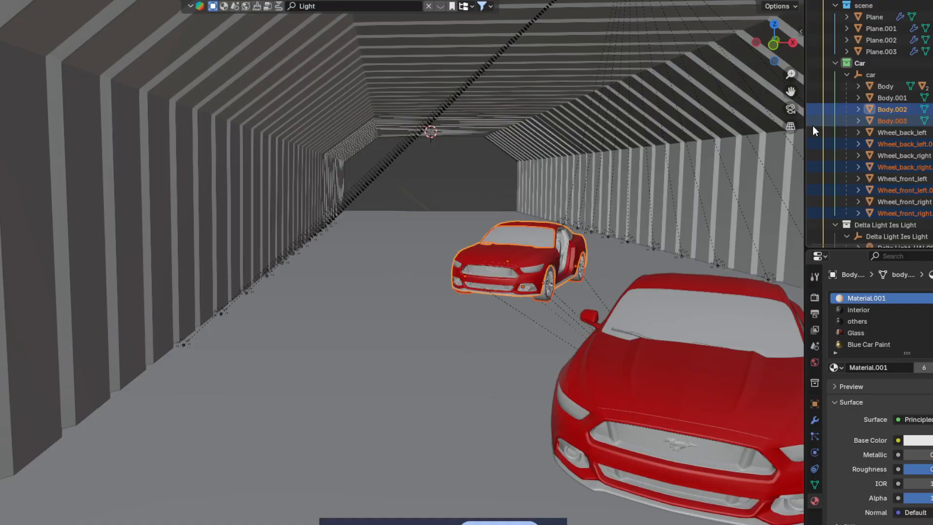
pyautogui.hotkey('ctrl', 'z')
pyautogui.hotkey('ctrl', 'z')
# Step: Select the whole car from Body to last wheel, duplicate it, then cancel the duplicate
pyautogui.scroll(-4, 574, 350)
pyautogui.scroll(2, 556, 363)
pyautogui.moveTo(564, 360)
pyautogui.mouseDown(button='middle')
pyautogui.moveTo(556, 362)
pyautogui.moveTo(572, 355)
pyautogui.moveTo(562, 349)
pyautogui.mouseUp(button='middle')
pyautogui.scroll(1, 556, 363)
pyautogui.keyDown('shift'); pyautogui.click(896, 145); pyautogui.keyUp('shift')
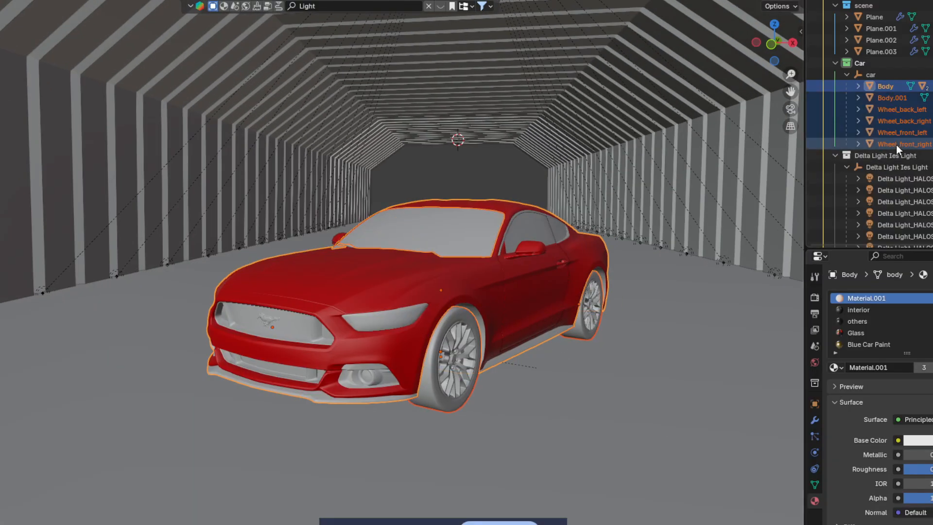
pyautogui.keyDown('shift'); pyautogui.click(529, 237); pyautogui.keyUp('shift')
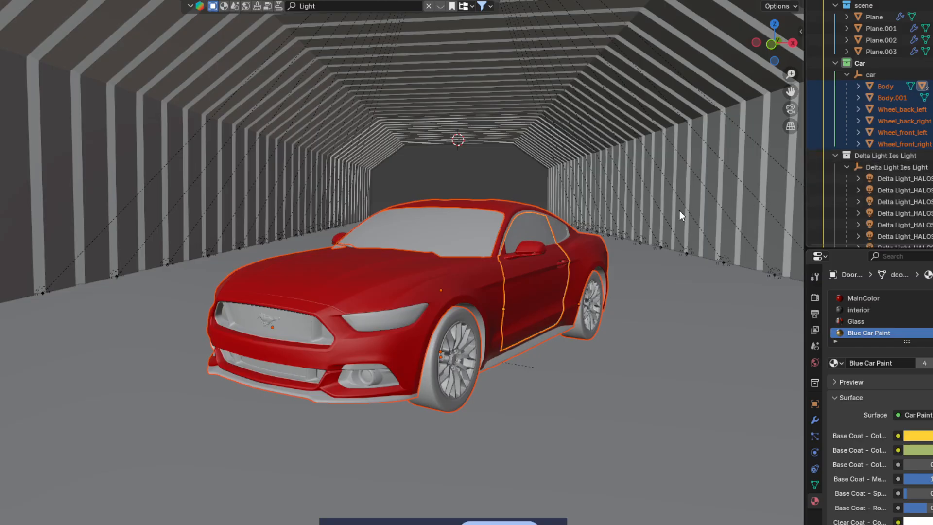
pyautogui.hotkey('shift', 'd')
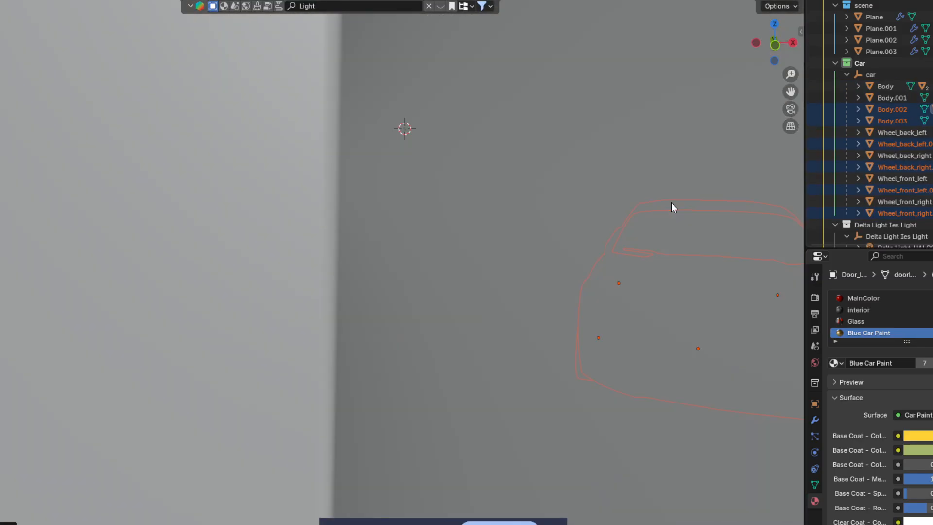
pyautogui.scroll(2, 672, 203)
pyautogui.moveTo(671, 203); pyautogui.dragTo(612, 209, button='middle')
pyautogui.hotkey('ctrl', 'z')
# Step: Duplicate the selected car and slide the copy sideways along the X axis
pyautogui.scroll(-2, 583, 206)
pyautogui.keyDown('shift'); pyautogui.click(579, 332); pyautogui.keyUp('shift')
pyautogui.moveTo(590, 328); pyautogui.dragTo(574, 322, button='middle')
pyautogui.scroll(-1, 570, 324)
pyautogui.hotkey('shift', 'd')
pyautogui.press('x')
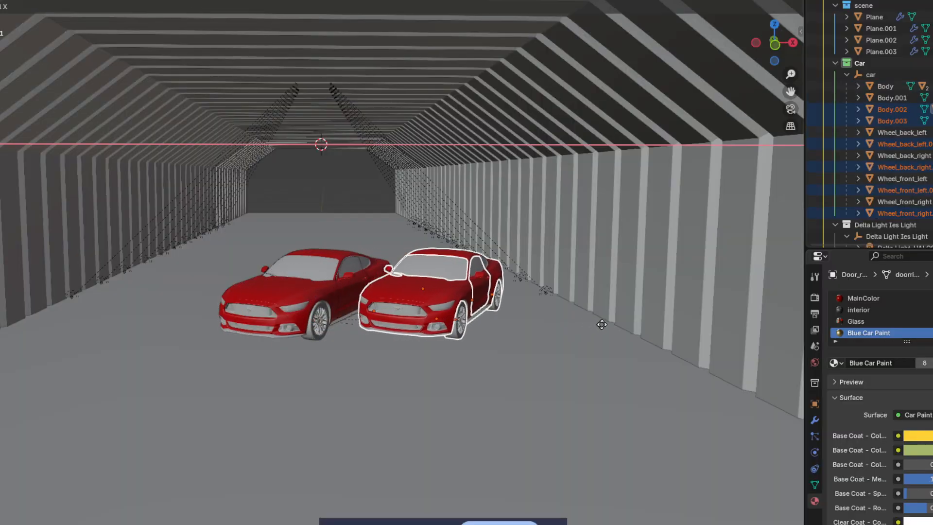
pyautogui.click(635, 325)
# Step: Rotate the copy around Z and move it along X behind the red car
pyautogui.press('r')
pyautogui.press('y')
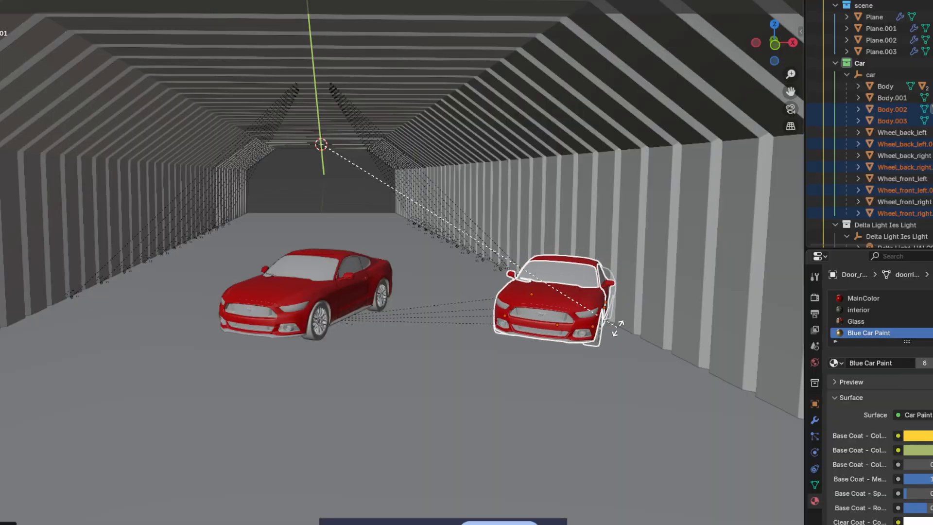
pyautogui.press('x')
pyautogui.press('z')
pyautogui.click(415, 335)
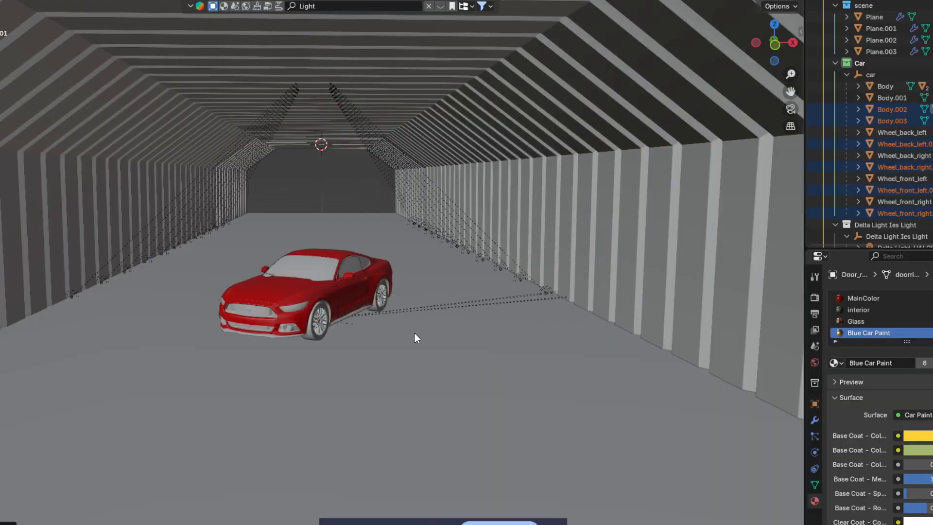
pyautogui.press('g')
pyautogui.press('y')
pyautogui.press('x')
pyautogui.click(79, 342)
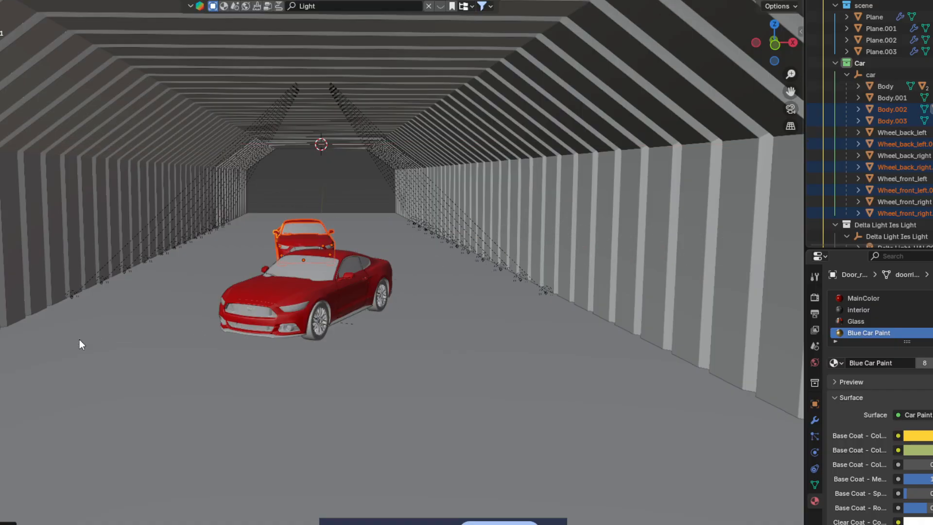
# Step: Turn the duplicate further around Z and shift it along X into its final spot
pyautogui.press('r')
pyautogui.press('x')
pyautogui.press('z')
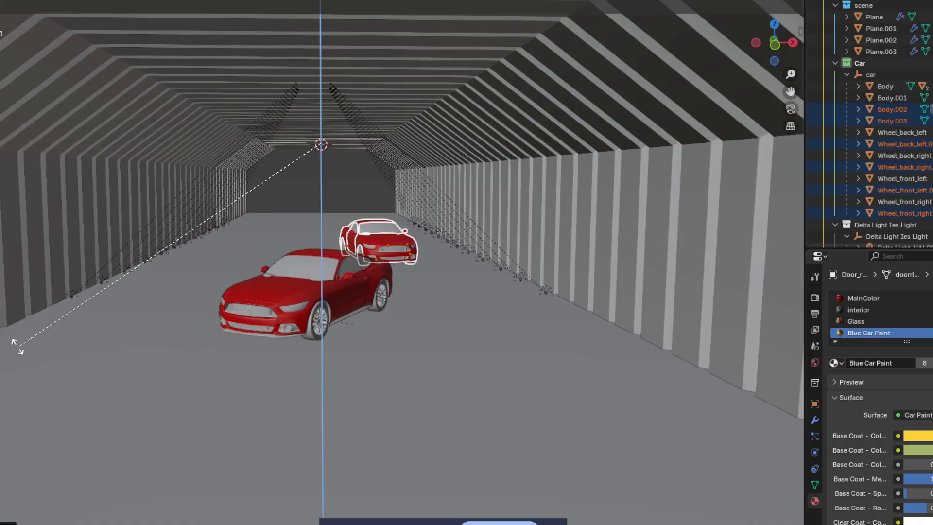
pyautogui.click(414, 396)
pyautogui.press('g')
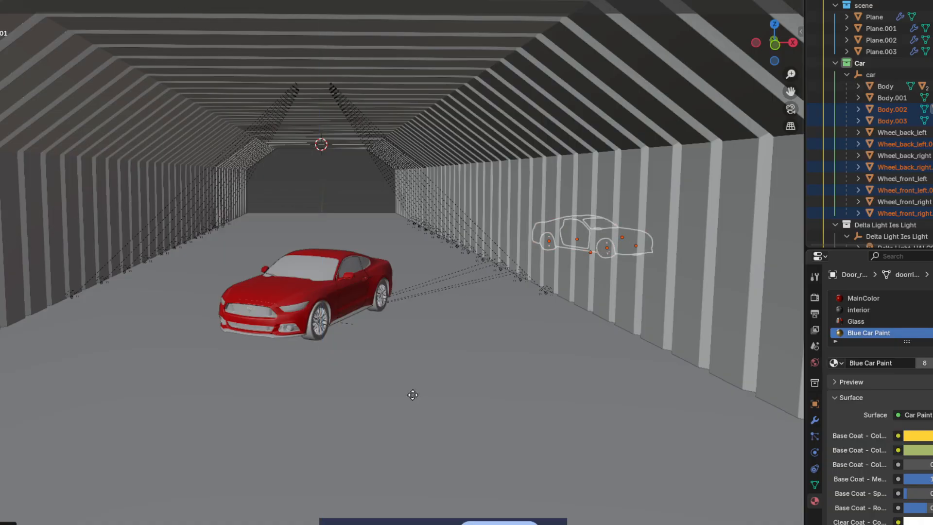
pyautogui.press('x')
pyautogui.click(286, 407)
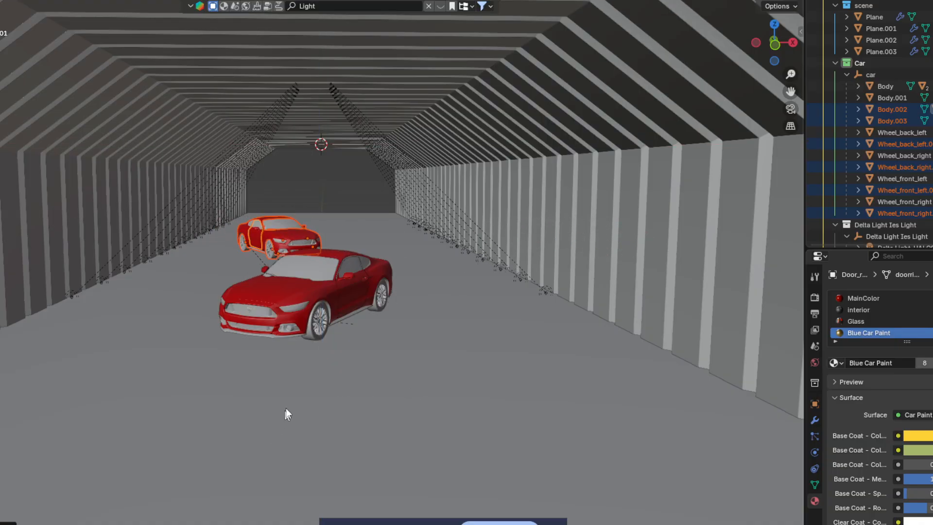
pyautogui.click(894, 88)
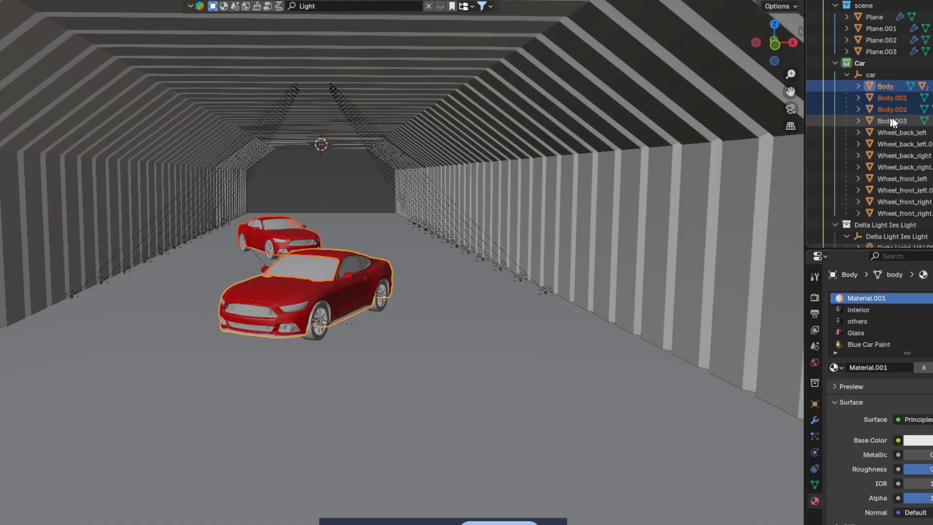
# Step: Select a wall spot light and check the shot through the scene camera, then return
pyautogui.click(468, 244)
pyautogui.scroll(5, 479, 319)
pyautogui.scroll(-7, 479, 320)
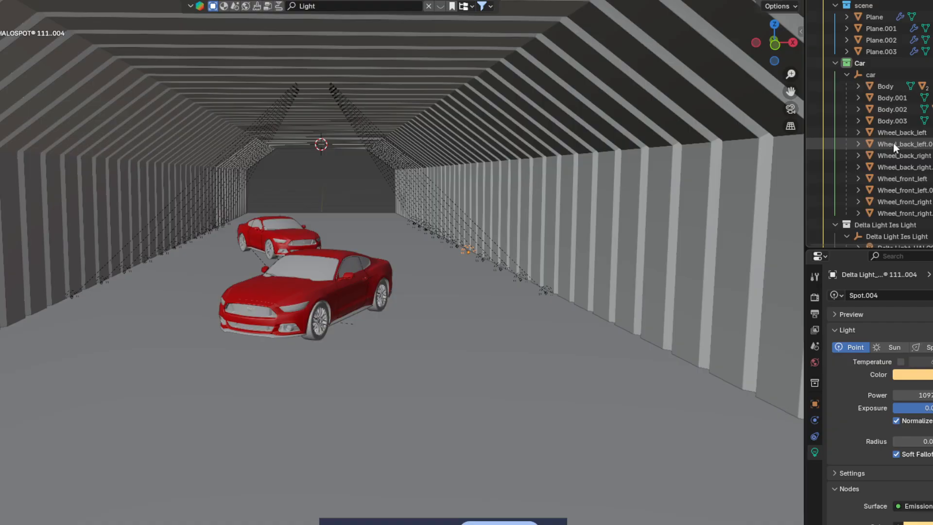
pyautogui.moveTo(482, 294); pyautogui.dragTo(468, 287, button='middle')
pyautogui.click(791, 109)
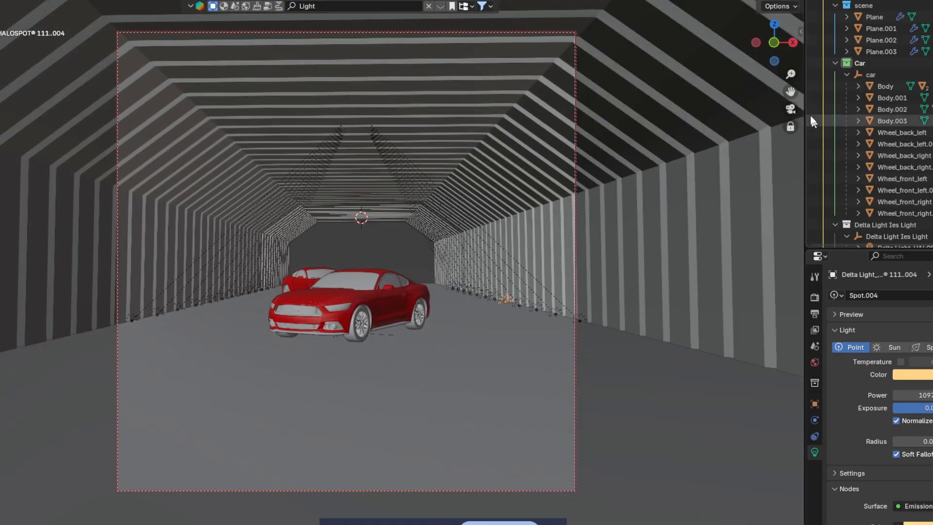
pyautogui.click(792, 110)
# Step: Select the tunnel and hide the tunnel piece Plane.001 in the Outliner
pyautogui.scroll(7, 424, 264)
pyautogui.scroll(2, 425, 265)
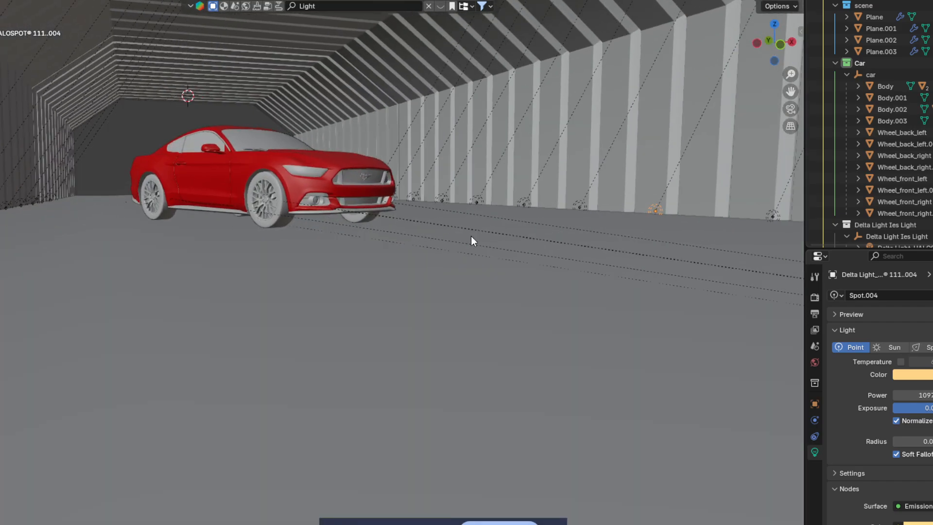
pyautogui.keyDown('shift'); pyautogui.moveTo(471, 235); pyautogui.dragTo(525, 237, button='middle'); pyautogui.keyUp('shift')
pyautogui.scroll(-2, 386, 247)
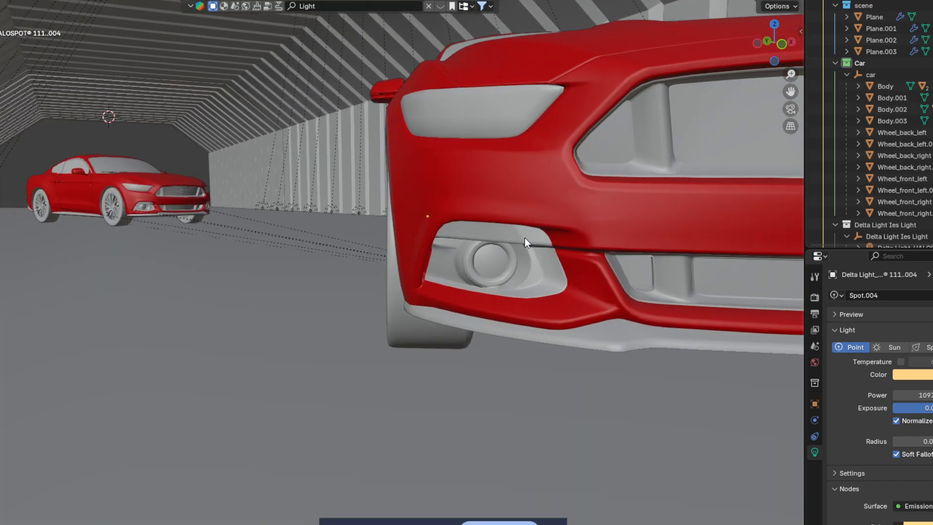
pyautogui.scroll(-1, 524, 237)
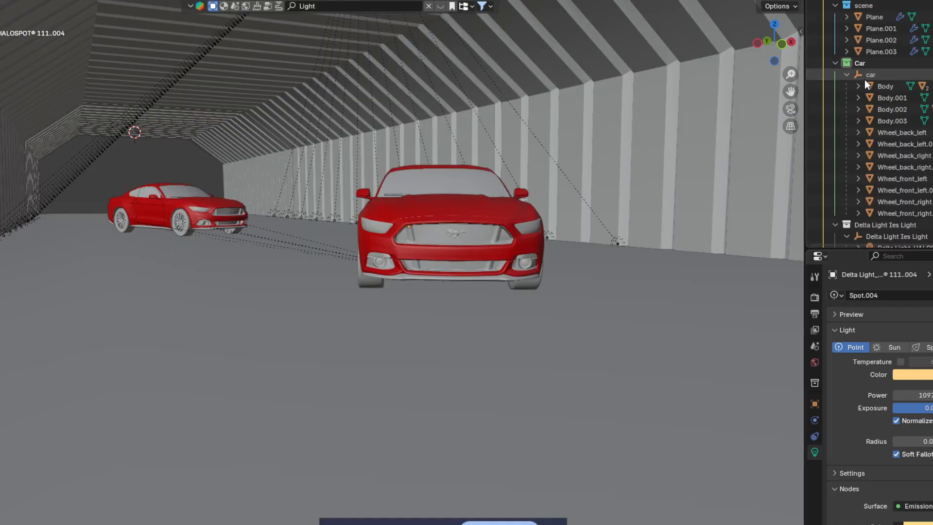
pyautogui.click(745, 136)
pyautogui.click(932, 28)
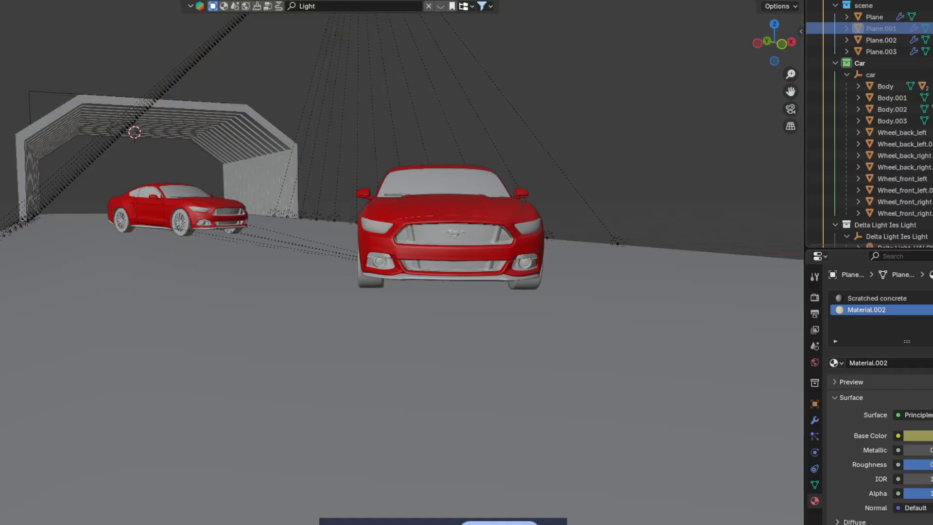
# Step: Hide tunnel pieces Plane, Plane.002 and Plane.003 and box-select all parts of the front car
pyautogui.click(932, 17)
pyautogui.click(932, 40)
pyautogui.click(932, 51)
pyautogui.moveTo(360, 128); pyautogui.dragTo(612, 315)
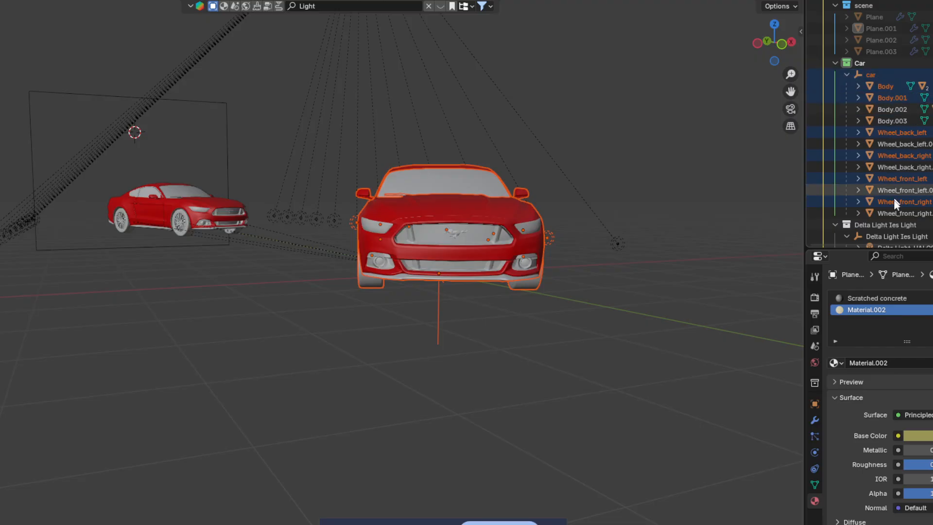
pyautogui.scroll(-5, 865, 221)
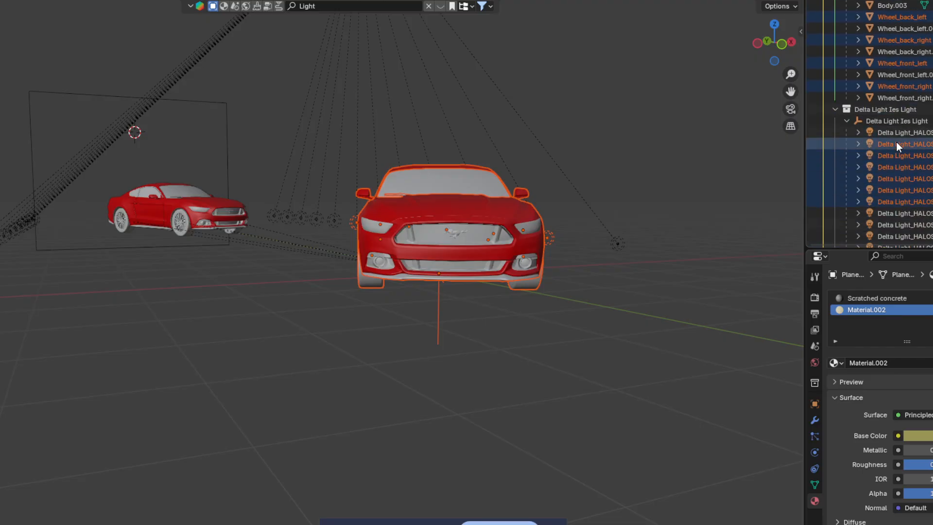
pyautogui.click(896, 143)
pyautogui.scroll(2, 896, 151)
pyautogui.hotkey('ctrl', 'z')
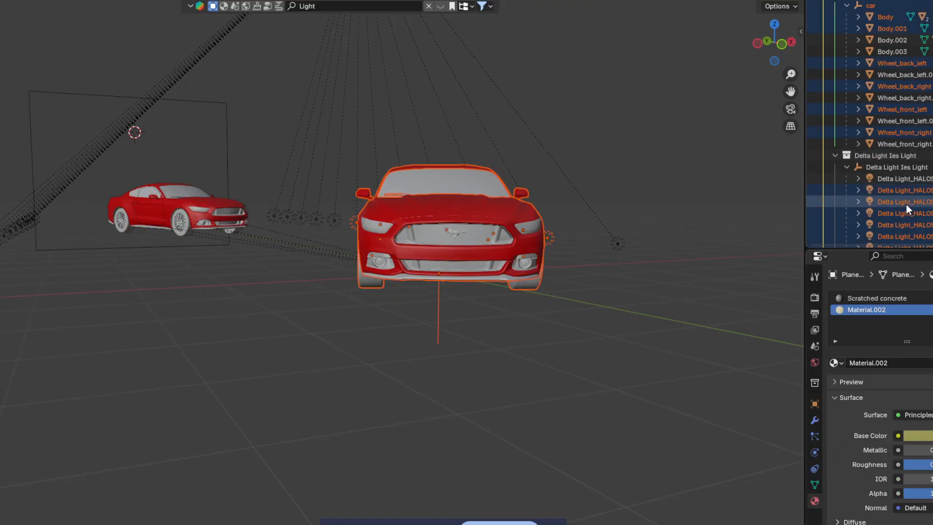
# Step: Add the HALOSPOT lights to the car selection in the Outliner
pyautogui.scroll(-1, 906, 203)
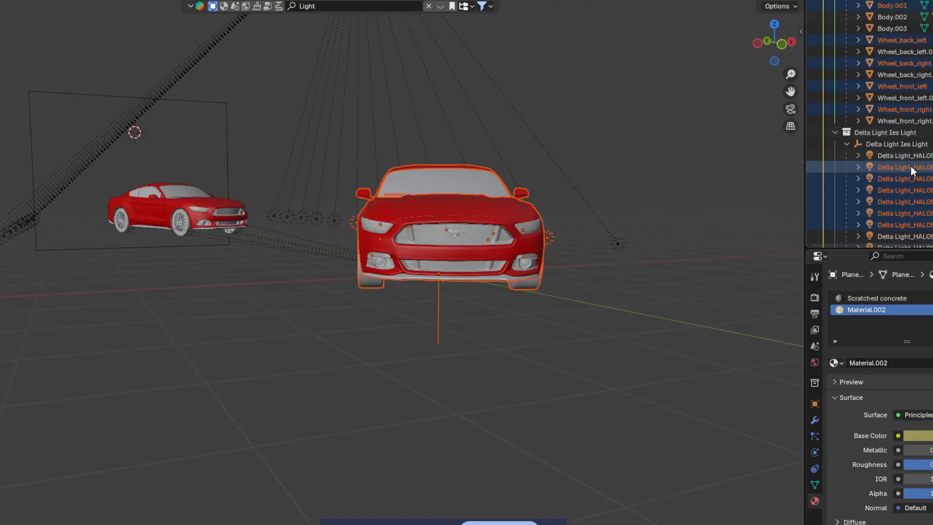
pyautogui.keyDown('ctrl'); pyautogui.click(911, 168); pyautogui.keyUp('ctrl')
pyautogui.keyDown('ctrl'); pyautogui.click(914, 170); pyautogui.keyUp('ctrl')
pyautogui.keyDown('ctrl'); pyautogui.click(927, 180); pyautogui.keyUp('ctrl')
pyautogui.keyDown('ctrl'); pyautogui.click(928, 180); pyautogui.keyUp('ctrl')
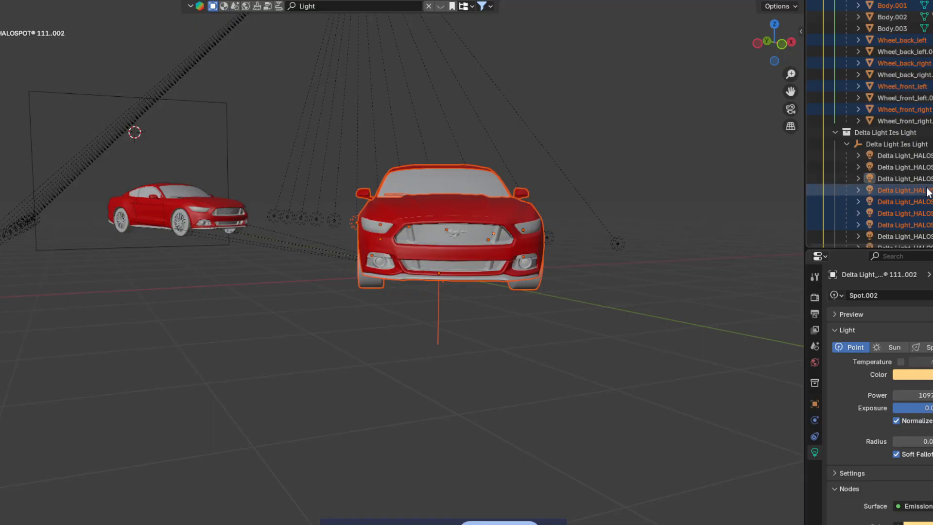
pyautogui.keyDown('ctrl'); pyautogui.click(928, 191); pyautogui.keyUp('ctrl')
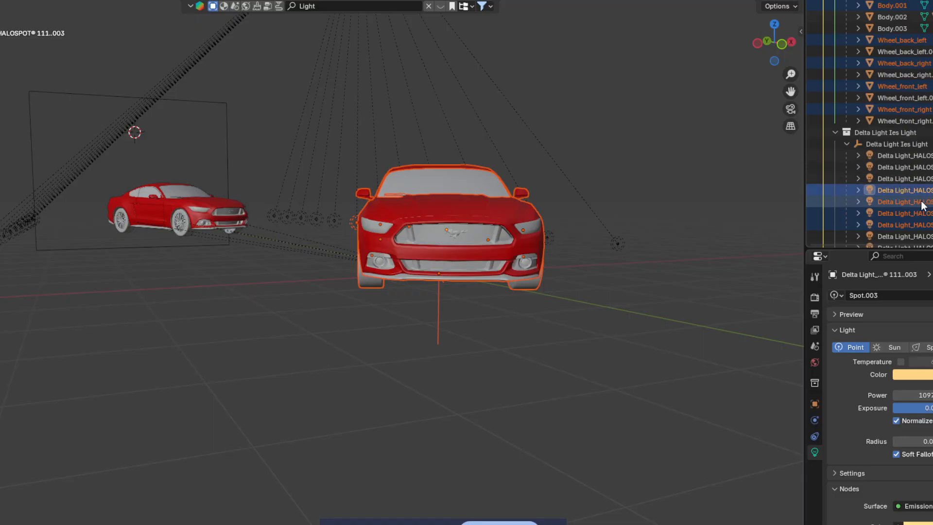
pyautogui.keyDown('ctrl'); pyautogui.click(923, 192); pyautogui.keyUp('ctrl')
pyautogui.keyDown('ctrl'); pyautogui.click(923, 202); pyautogui.keyUp('ctrl')
pyautogui.keyDown('ctrl'); pyautogui.click(926, 212); pyautogui.keyUp('ctrl')
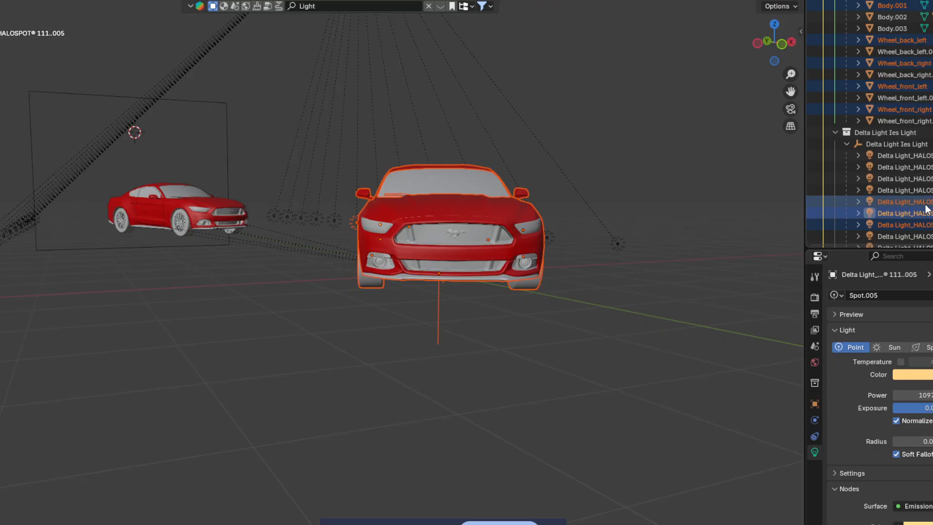
pyautogui.keyDown('ctrl'); pyautogui.click(925, 205); pyautogui.keyUp('ctrl')
pyautogui.keyDown('ctrl'); pyautogui.click(924, 200); pyautogui.keyUp('ctrl')
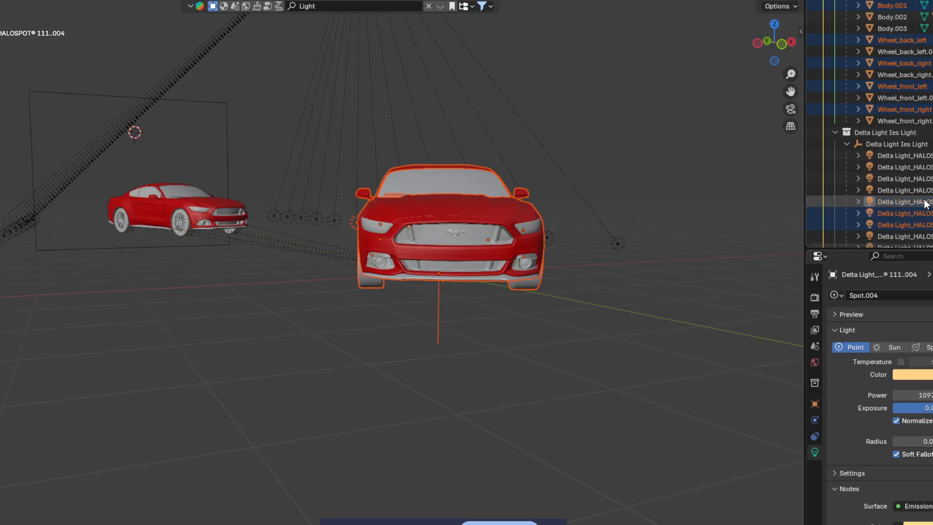
pyautogui.keyDown('ctrl'); pyautogui.click(924, 213); pyautogui.keyUp('ctrl')
pyautogui.keyDown('ctrl'); pyautogui.click(925, 214); pyautogui.keyUp('ctrl')
pyautogui.keyDown('ctrl'); pyautogui.click(926, 226); pyautogui.keyUp('ctrl')
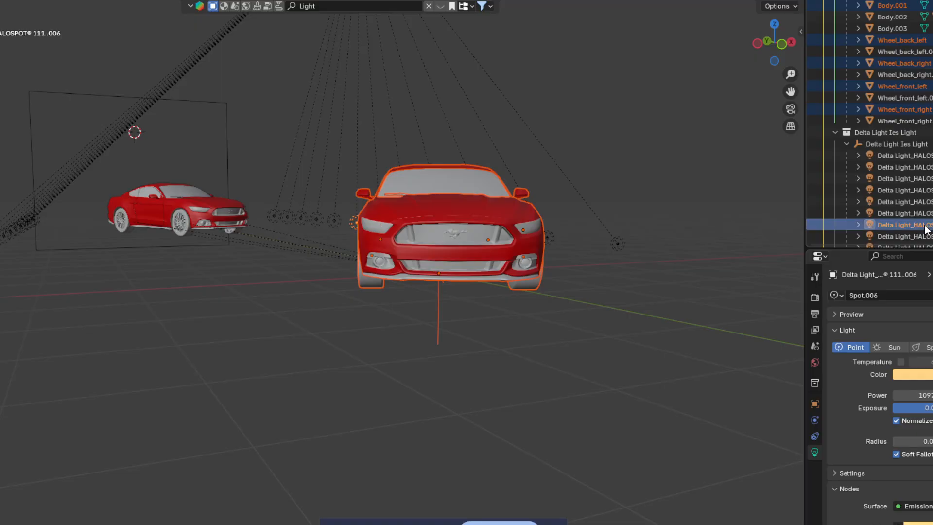
pyautogui.keyDown('ctrl'); pyautogui.click(925, 226); pyautogui.keyUp('ctrl')
pyautogui.scroll(-10, 885, 207)
# Step: Rotate the selected car and lights, then shift them along the X axis
pyautogui.moveTo(693, 231); pyautogui.dragTo(626, 228, button='middle')
pyautogui.scroll(-4, 661, 249)
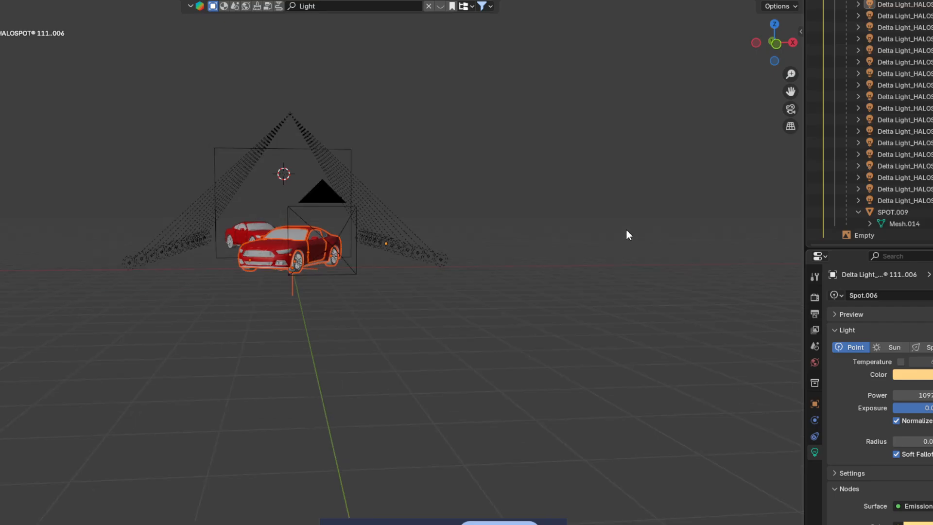
pyautogui.press('r')
pyautogui.click(635, 229)
pyautogui.press('g')
pyautogui.press('x')
pyautogui.click(642, 228)
pyautogui.moveTo(641, 235); pyautogui.dragTo(538, 232, button='middle')
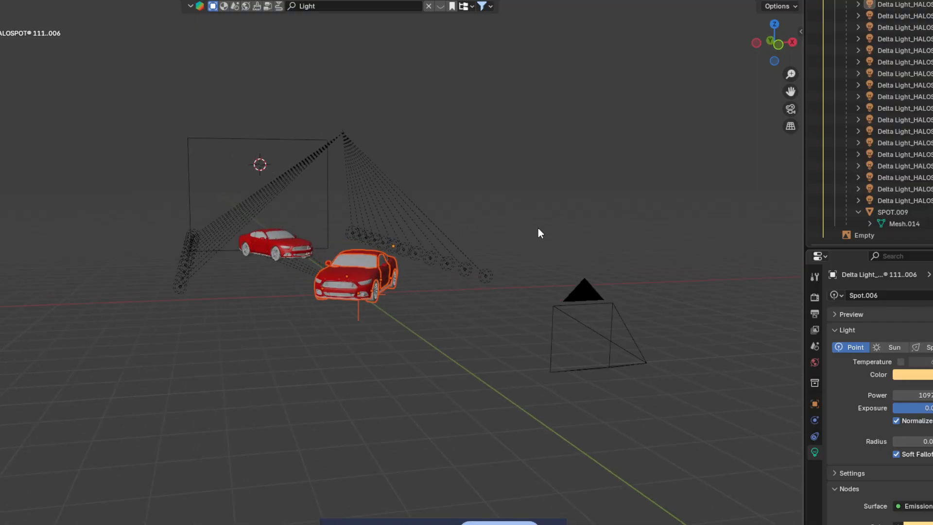
pyautogui.scroll(3, 531, 235)
pyautogui.scroll(5, 897, 171)
pyautogui.scroll(7, 896, 172)
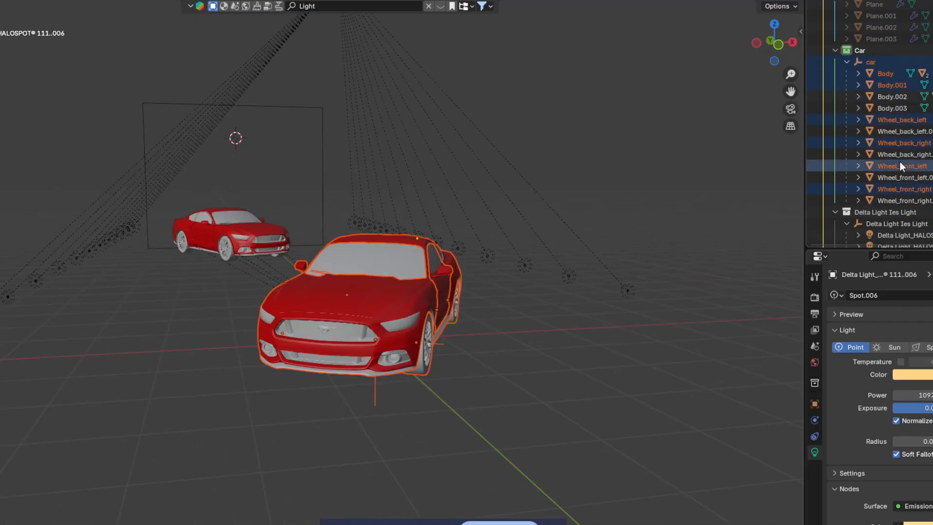
# Step: Try moving the front car along global X while checking it through the scene camera
pyautogui.keyDown('ctrl'); pyautogui.click(895, 86); pyautogui.keyUp('ctrl')
pyautogui.keyDown('ctrl'); pyautogui.click(894, 87); pyautogui.keyUp('ctrl')
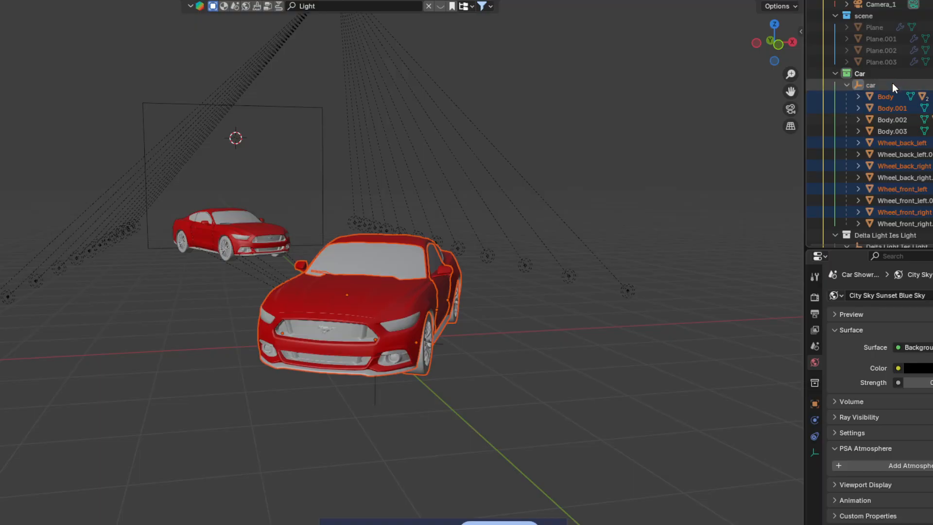
pyautogui.press('g')
pyautogui.press('x')
pyautogui.press('Escape')
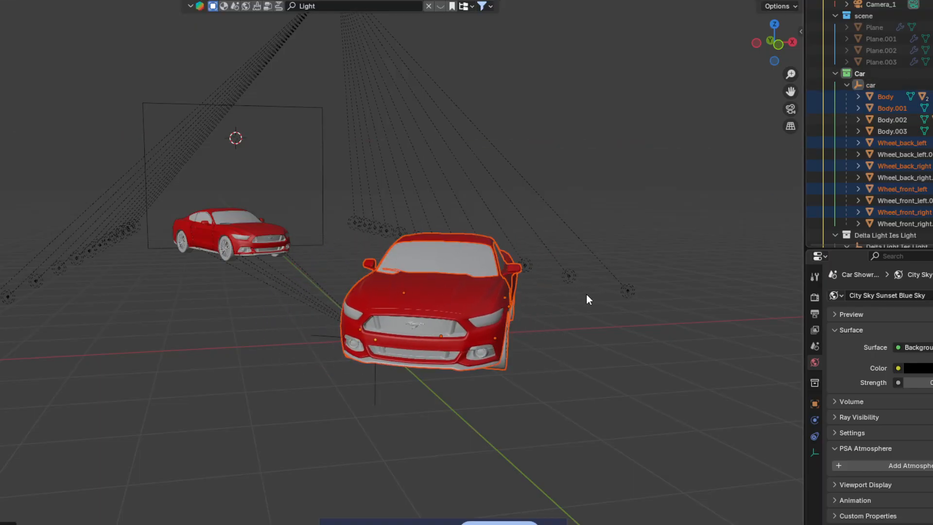
pyautogui.click(788, 112)
pyautogui.press('g')
pyautogui.press('x')
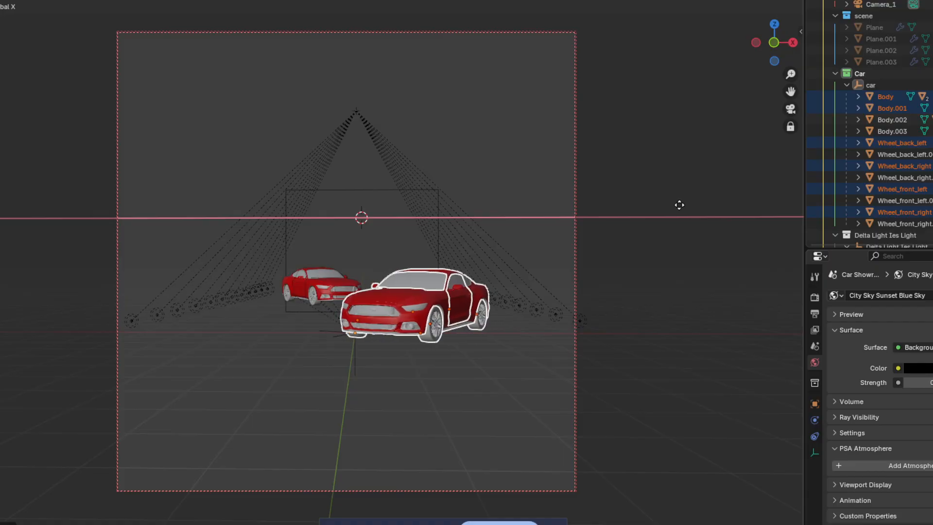
pyautogui.click(679, 205)
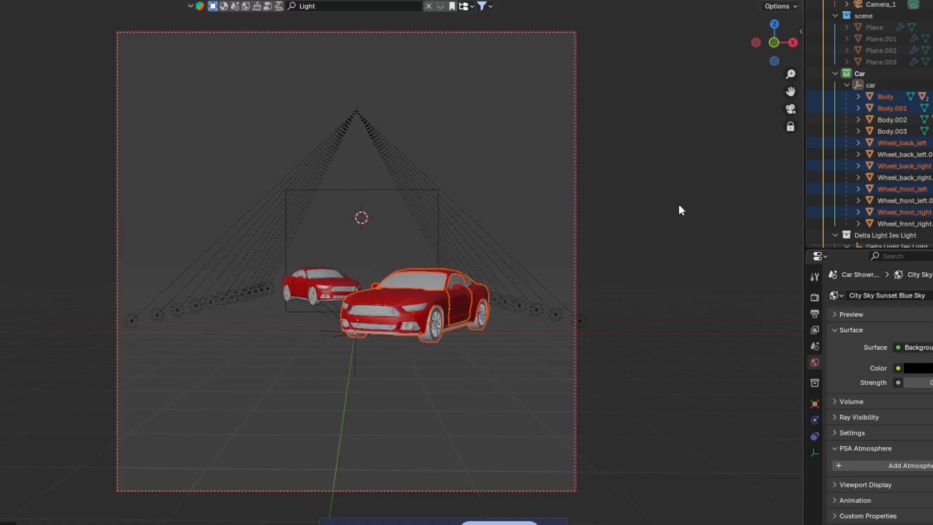
# Step: Select the rear car's Body.002, Body.003 and all of its wheels
pyautogui.click(892, 121)
pyautogui.keyDown('shift'); pyautogui.click(895, 131); pyautogui.keyUp('shift')
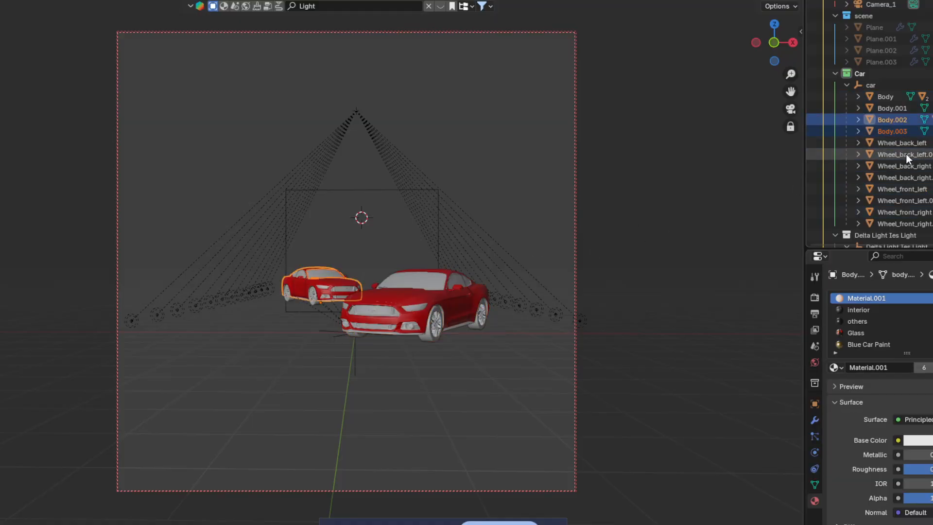
pyautogui.keyDown('shift'); pyautogui.click(908, 152); pyautogui.keyUp('shift')
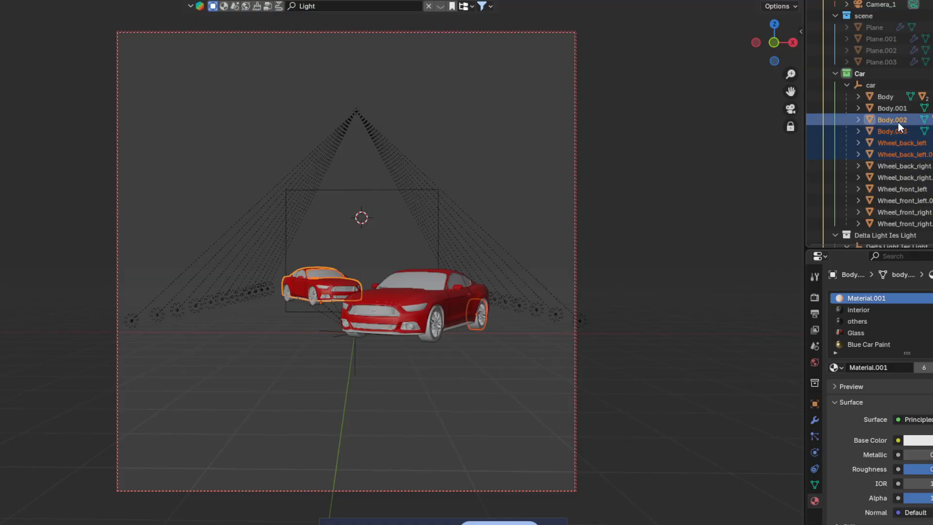
pyautogui.click(898, 123)
pyautogui.keyDown('shift'); pyautogui.click(901, 133); pyautogui.keyUp('shift')
pyautogui.keyDown('ctrl'); pyautogui.click(918, 155); pyautogui.keyUp('ctrl')
pyautogui.keyDown('ctrl'); pyautogui.click(925, 179); pyautogui.keyUp('ctrl')
pyautogui.keyDown('ctrl'); pyautogui.click(928, 201); pyautogui.keyUp('ctrl')
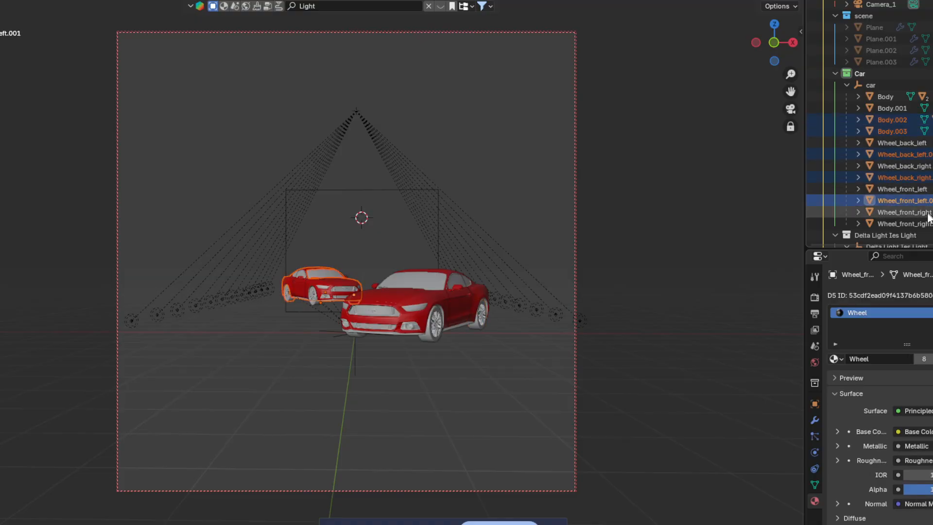
pyautogui.keyDown('ctrl'); pyautogui.click(923, 224); pyautogui.keyUp('ctrl')
# Step: Slide the rear car along Y to sit off left behind the front car, then deselect all
pyautogui.press('g')
pyautogui.press('x')
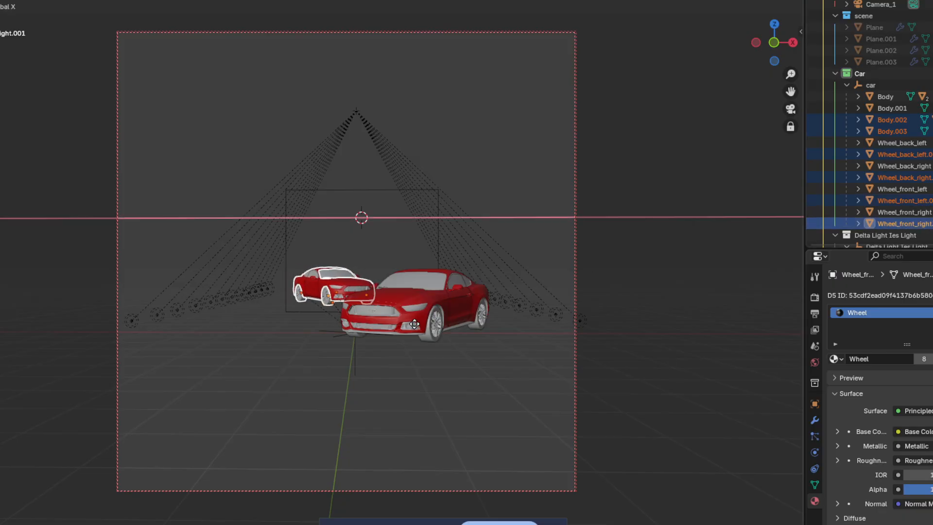
pyautogui.press('z')
pyautogui.press('y')
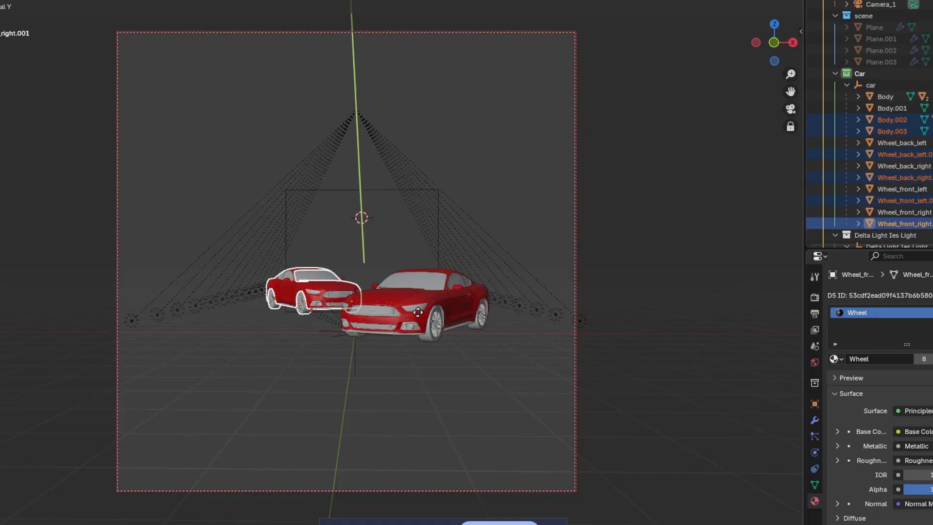
pyautogui.click(418, 312)
pyautogui.click(650, 240)
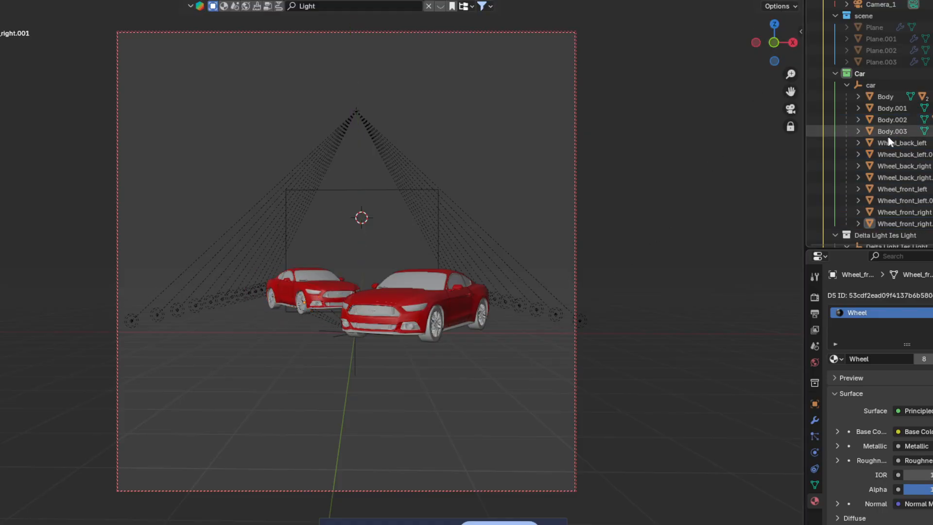
pyautogui.scroll(2, 924, 92)
# Step: Unhide Plane.003, Plane.002, Plane.001 and the floor Plane, then preview in Rendered shading
pyautogui.click(932, 98)
pyautogui.click(932, 87)
pyautogui.click(932, 75)
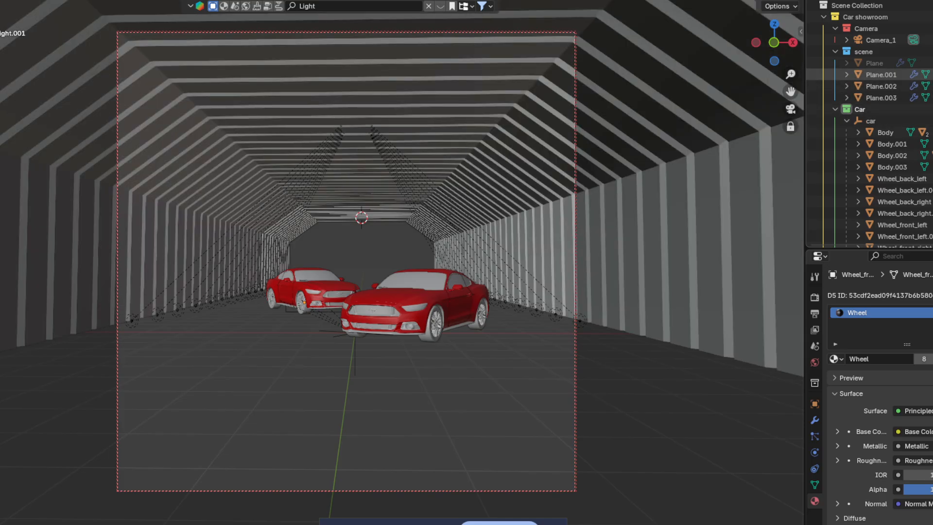
pyautogui.click(932, 63)
pyautogui.click(786, 0)
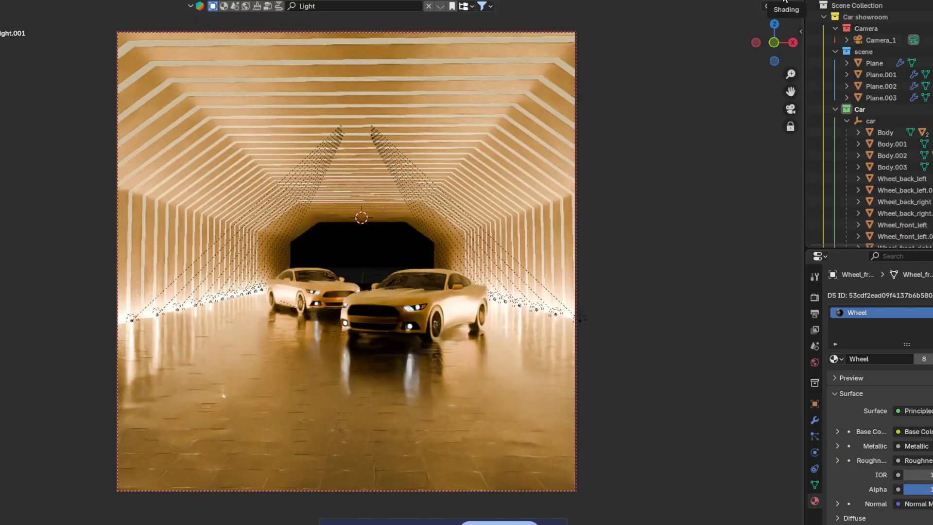
pyautogui.click(449, 328)
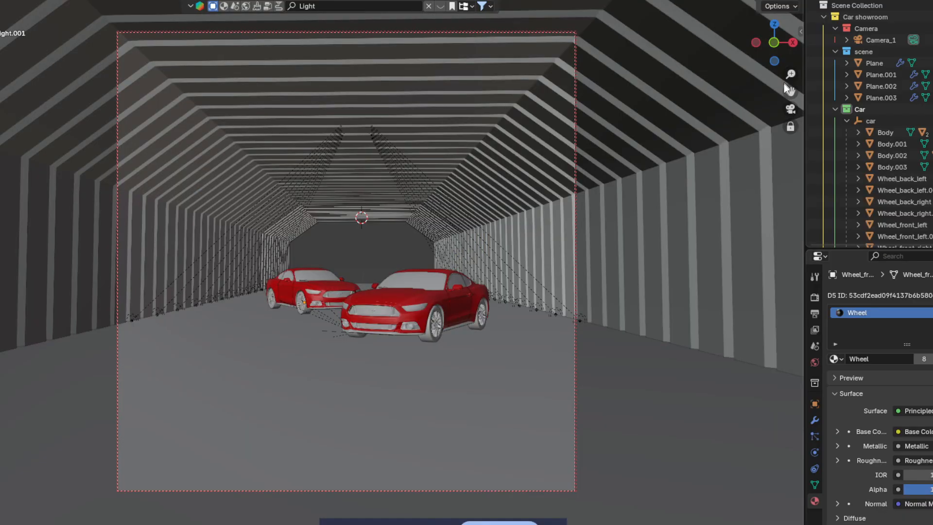
# Step: Add a Text object and give it a new material, Material.003
pyautogui.moveTo(510, 340); pyautogui.dragTo(522, 367, button='middle')
pyautogui.scroll(3, 522, 366)
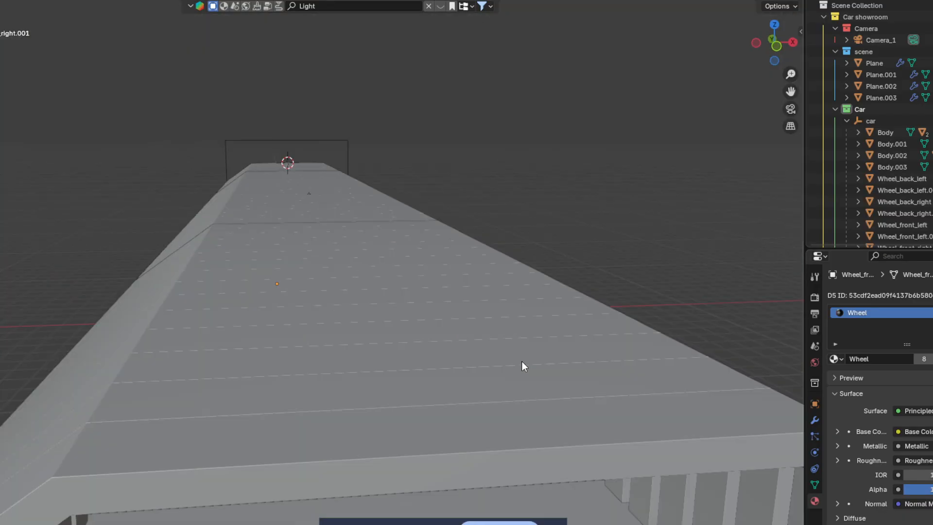
pyautogui.hotkey('shift', 'a')
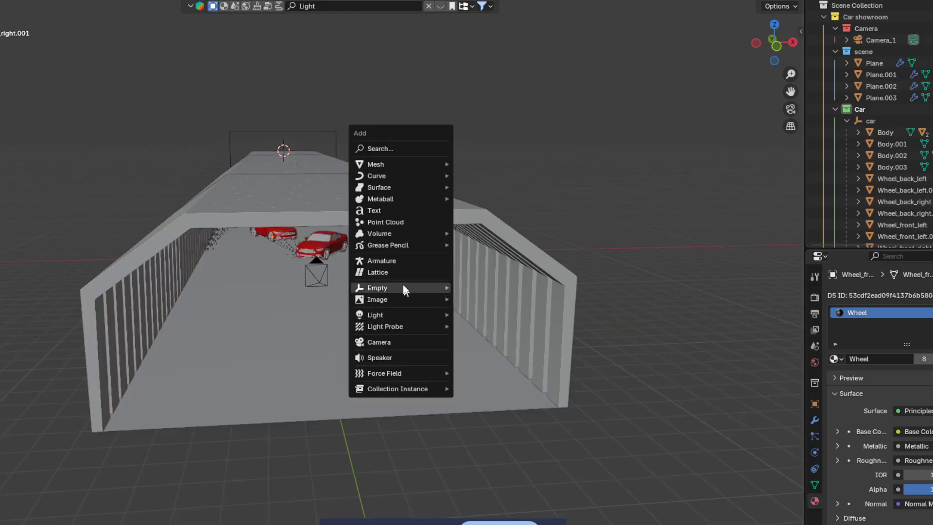
pyautogui.moveTo(404, 287)
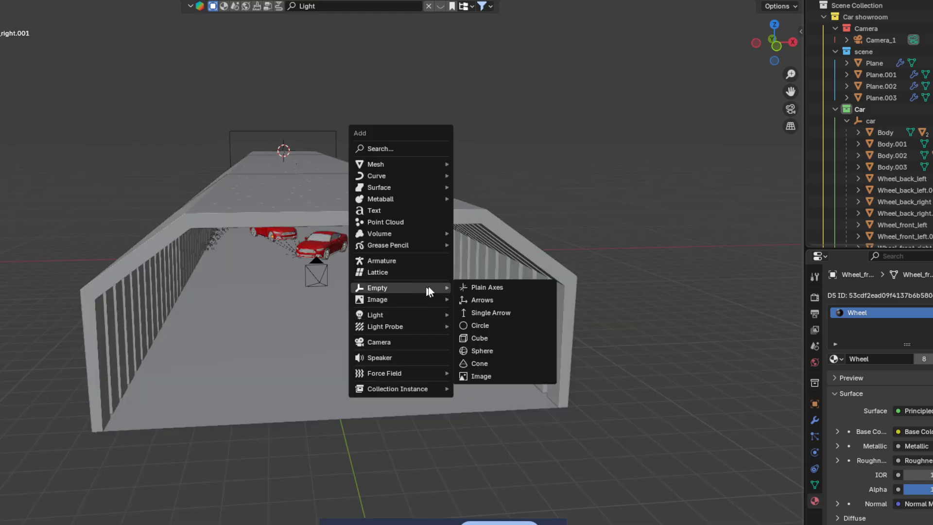
pyautogui.click(396, 210)
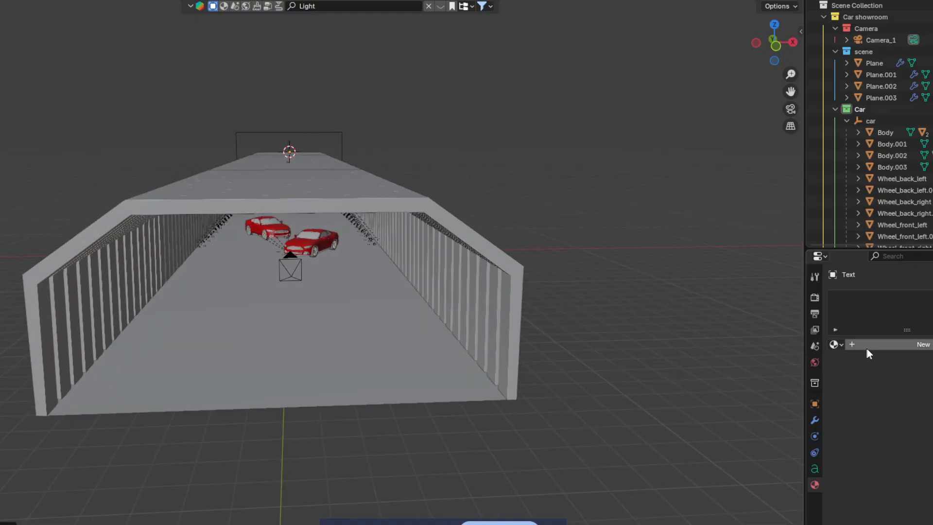
pyautogui.click(867, 349)
# Step: Check the text's placement through the camera and orbit to look along the tunnel roof
pyautogui.moveTo(590, 345); pyautogui.dragTo(517, 350, button='middle')
pyautogui.press('g')
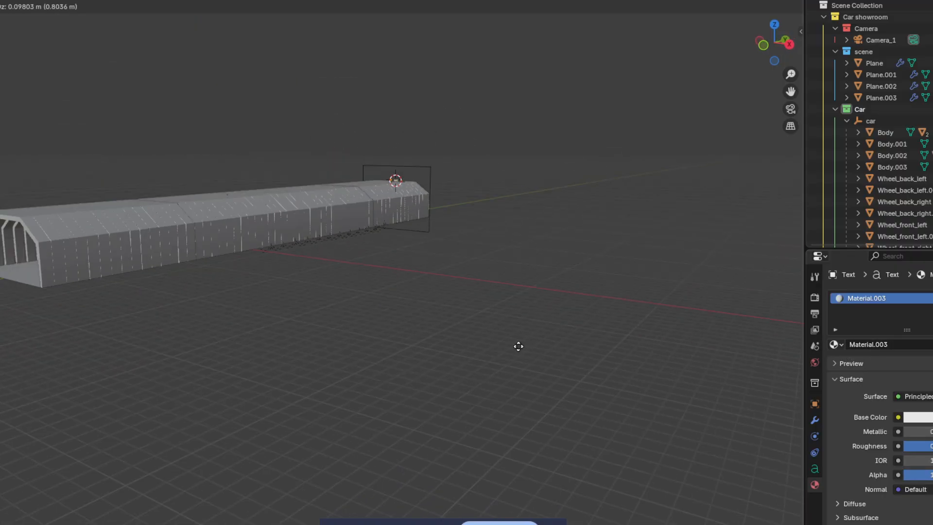
pyautogui.press('x')
pyautogui.press('y')
pyautogui.press('Escape')
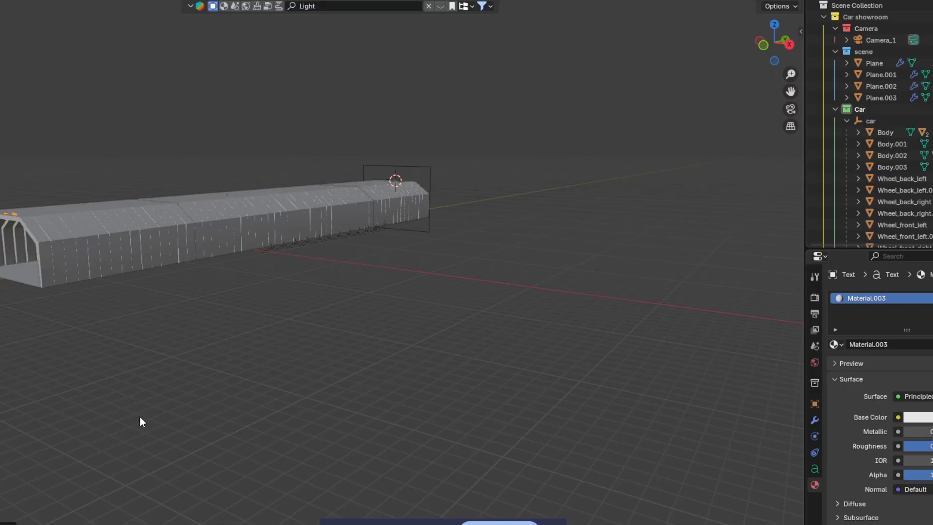
pyautogui.click(791, 109)
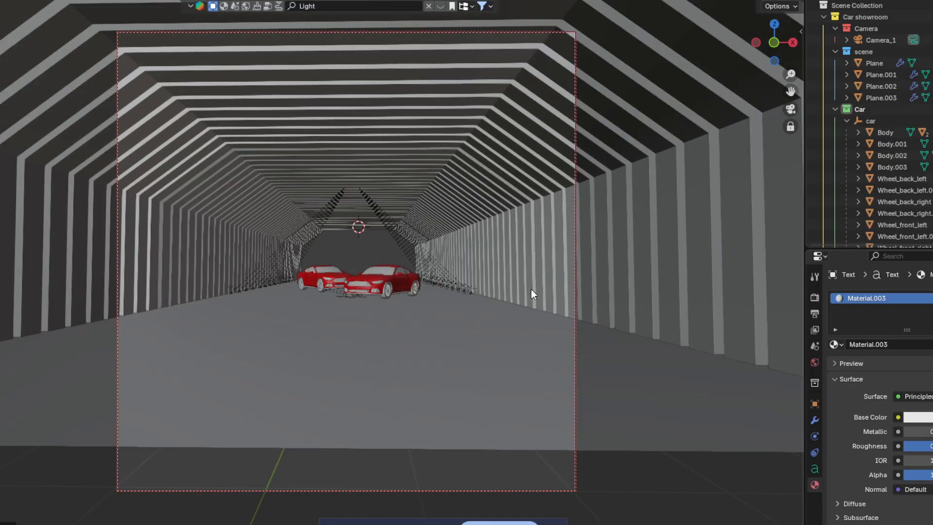
pyautogui.scroll(4, 535, 287)
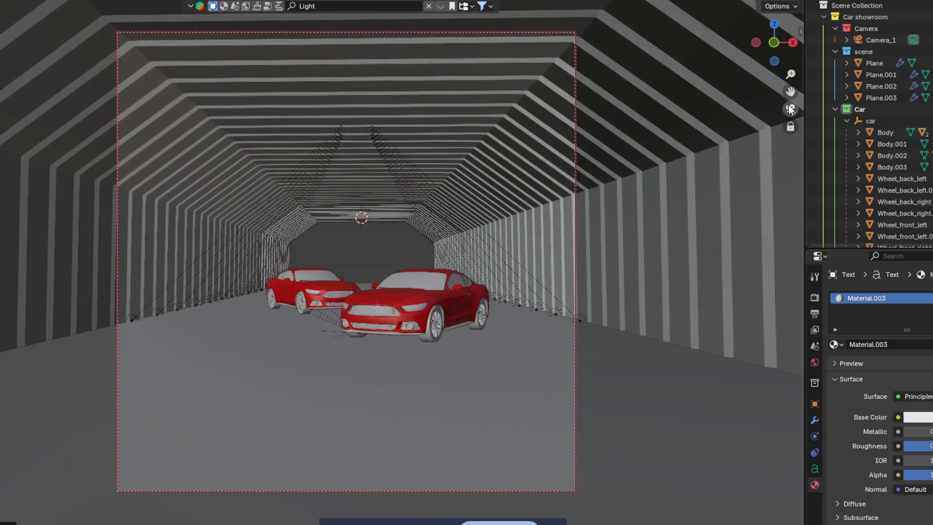
pyautogui.click(789, 106)
pyautogui.moveTo(646, 250); pyautogui.dragTo(687, 234, button='middle')
pyautogui.scroll(-4, 686, 234)
pyautogui.moveTo(463, 234); pyautogui.dragTo(462, 261, button='middle')
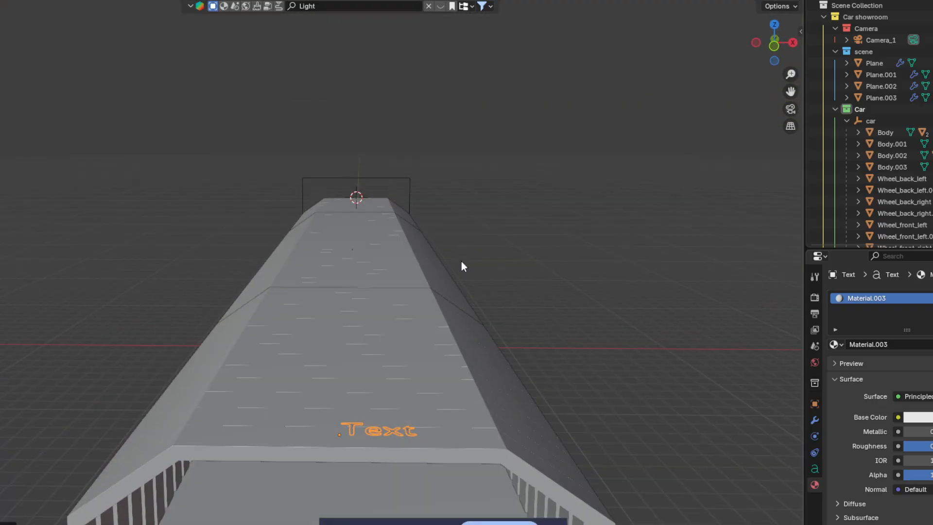
# Step: Rotate the text object interactively, trying the X, Y and Z axes
pyautogui.press('r')
pyautogui.press('z')
pyautogui.press('x')
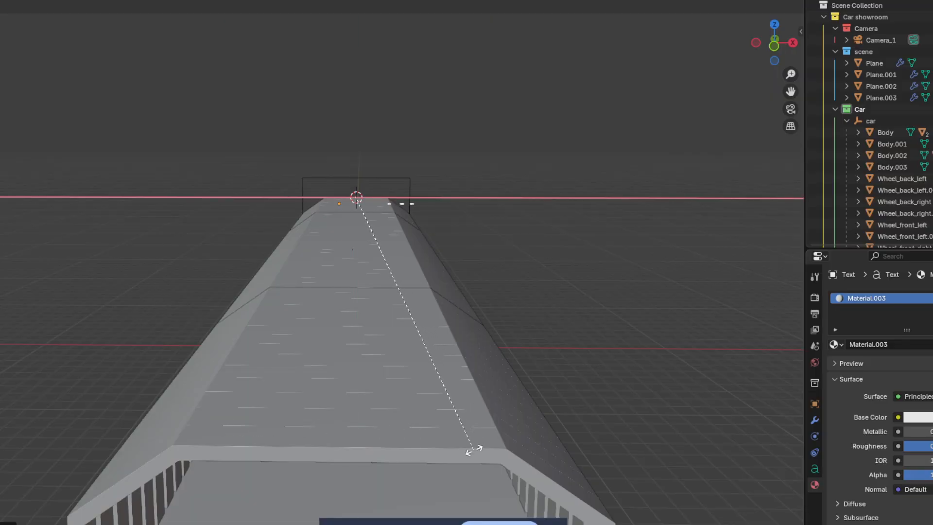
pyautogui.press('y')
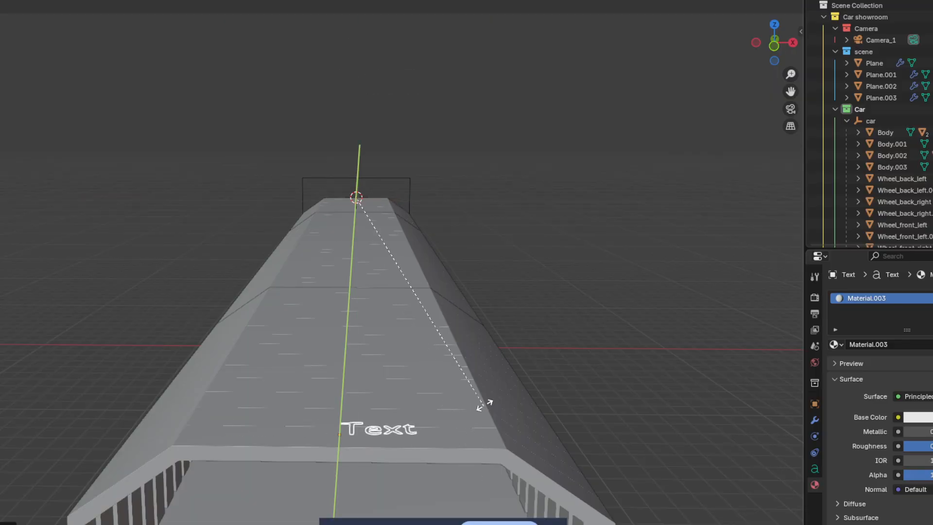
pyautogui.press('x')
pyautogui.press('z')
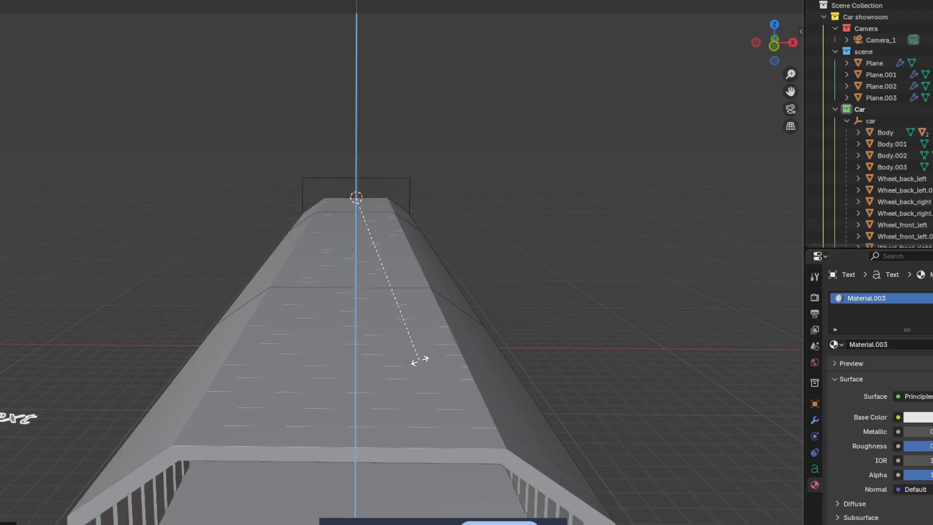
pyautogui.click(431, 330)
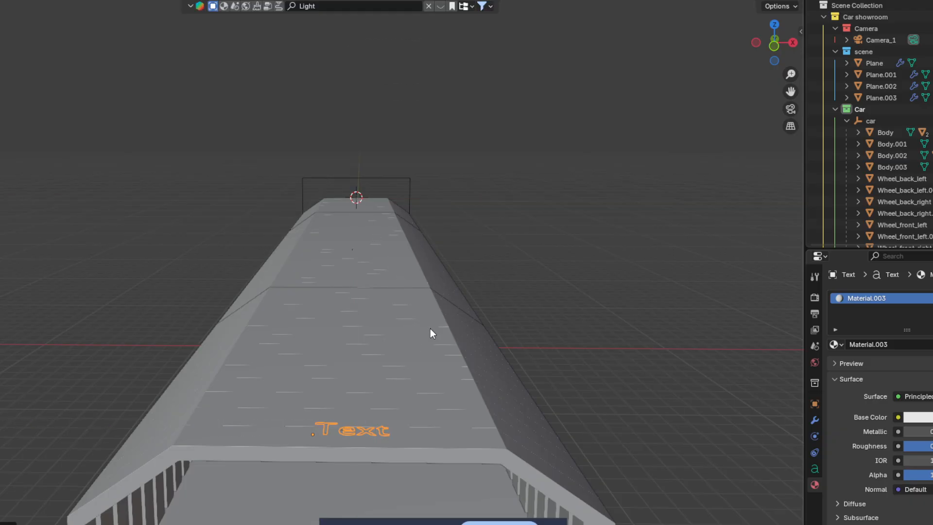
pyautogui.press('r')
pyautogui.press('z')
pyautogui.press('y')
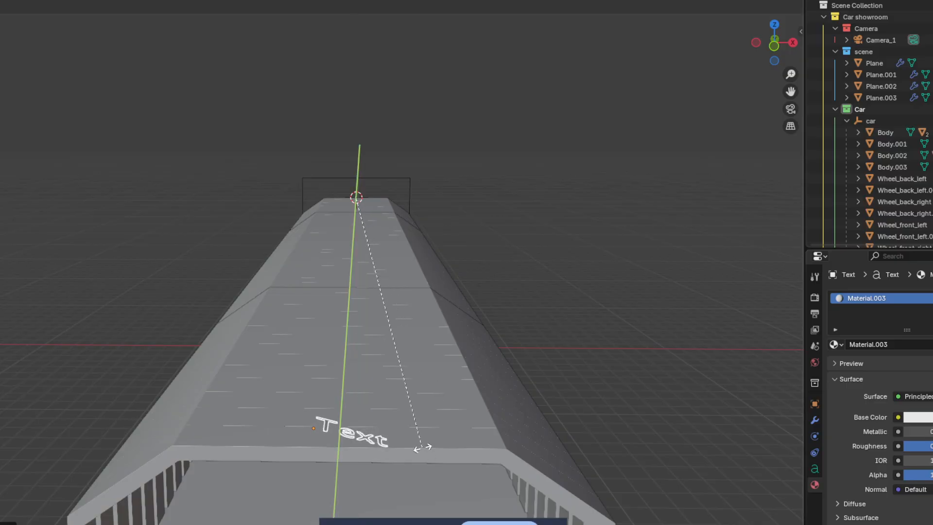
pyautogui.press('x')
pyautogui.click(431, 490)
pyautogui.scroll(-6, 451, 378)
pyautogui.moveTo(444, 357)
pyautogui.mouseDown(button='middle')
pyautogui.moveTo(435, 381)
pyautogui.moveTo(437, 361)
pyautogui.mouseUp(button='middle')
pyautogui.scroll(2, 435, 381)
pyautogui.scroll(2, 435, 381)
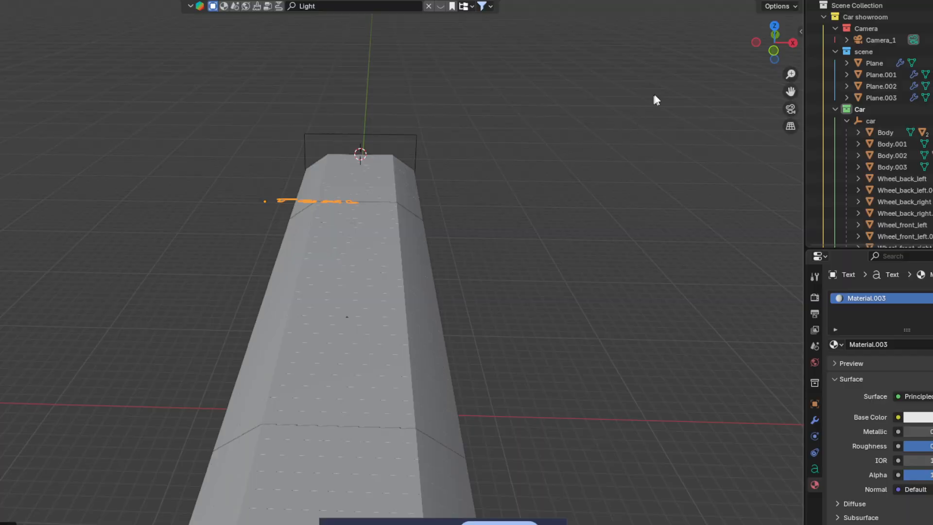
# Step: Set the text's Rotation X to exactly 90 so it stands upright, then enter text edit mode
pyautogui.press('n')
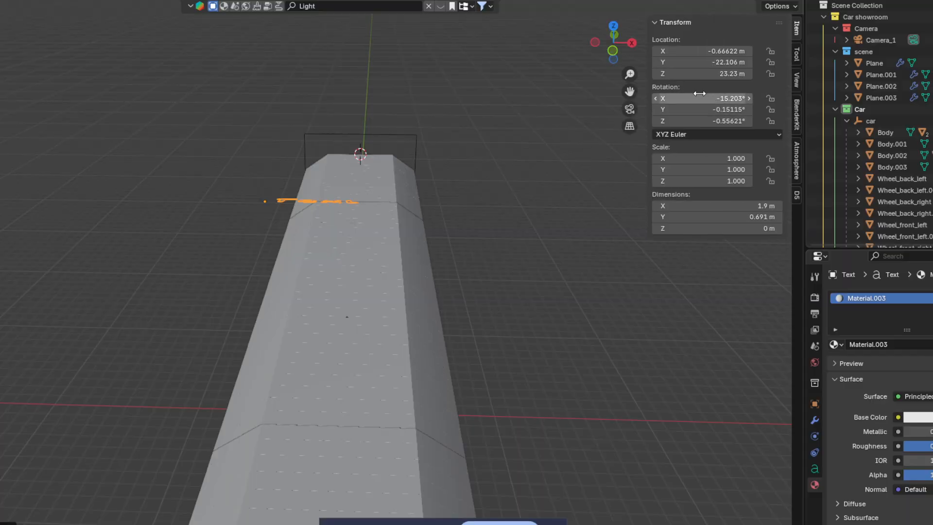
pyautogui.click(723, 100)
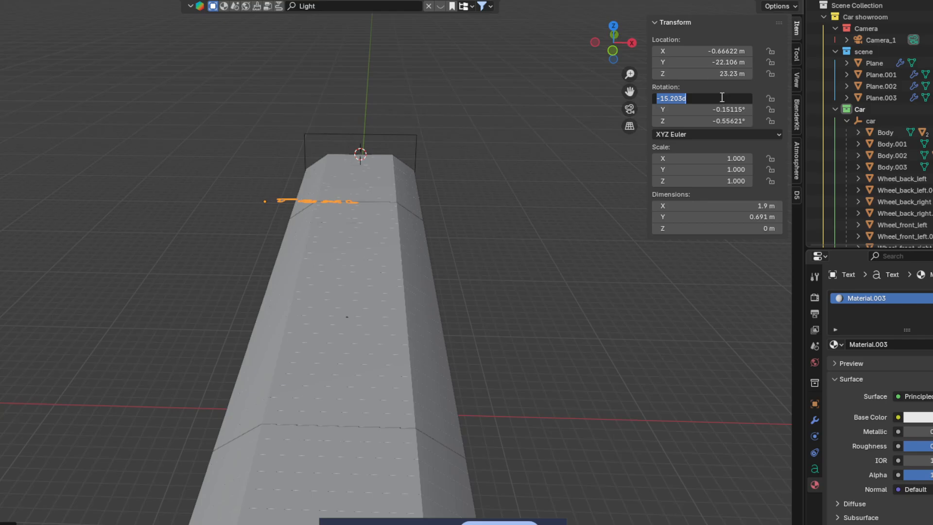
pyautogui.write('90')
pyautogui.press('Return')
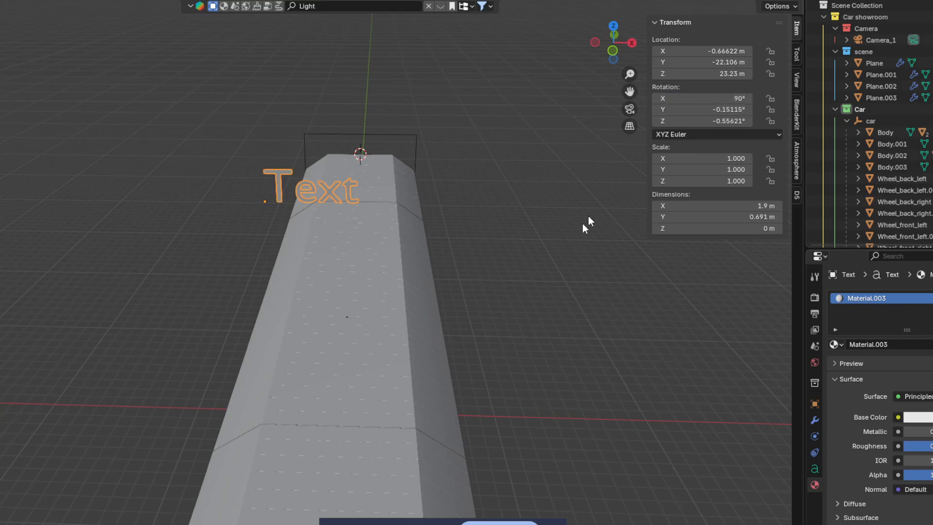
pyautogui.click(585, 158)
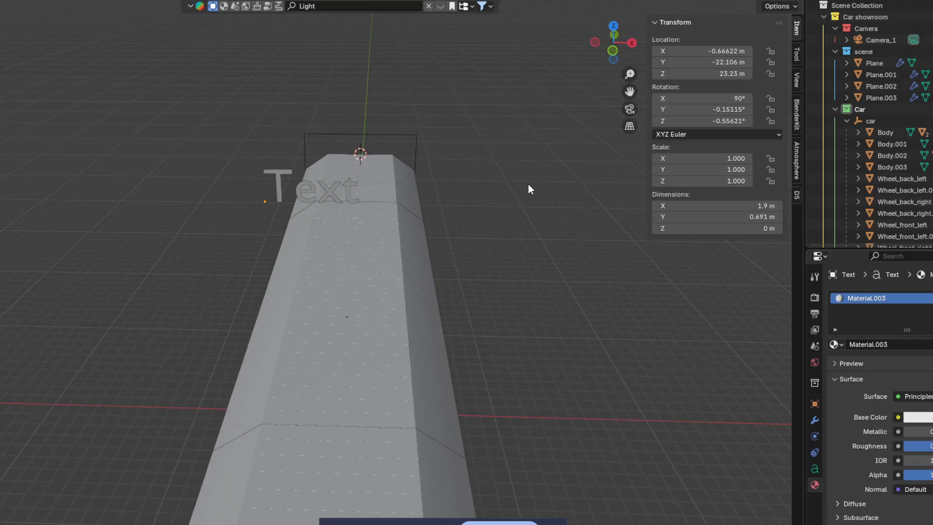
pyautogui.moveTo(529, 185); pyautogui.dragTo(488, 236, button='middle')
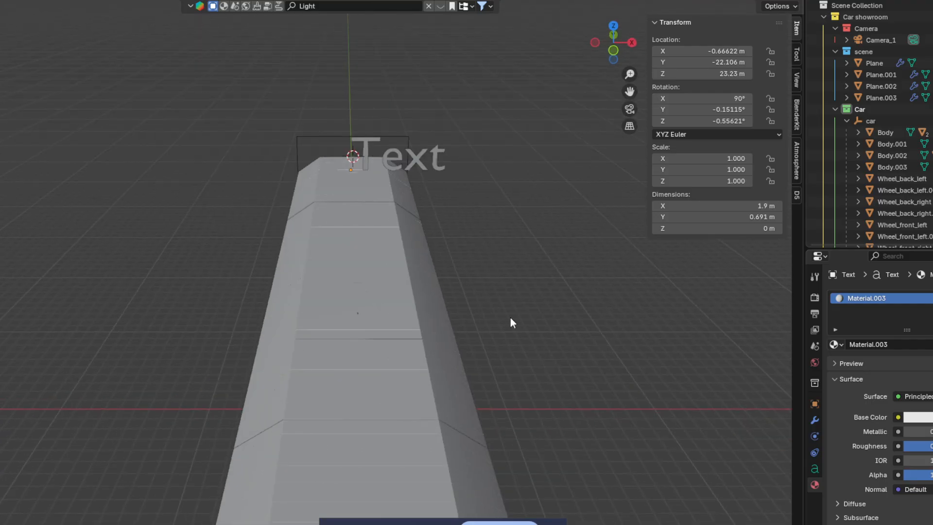
pyautogui.moveTo(511, 317); pyautogui.dragTo(505, 278, button='middle')
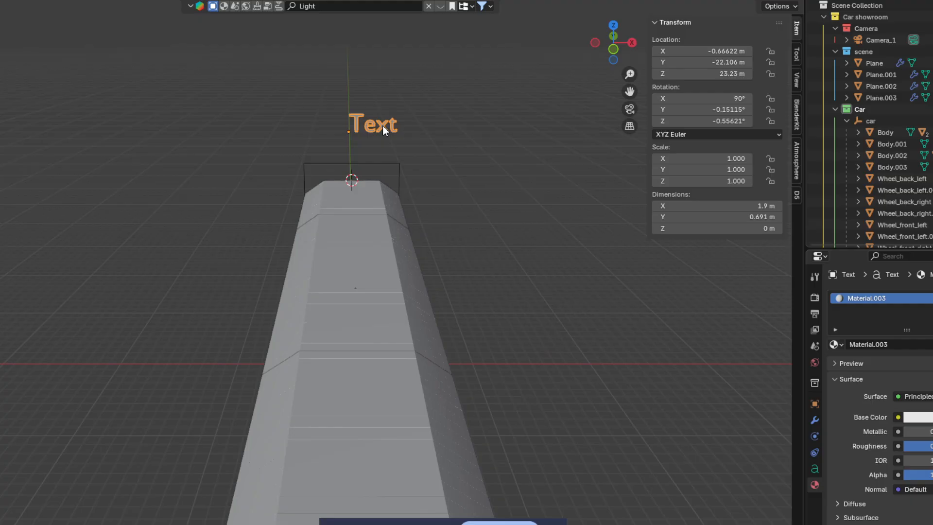
pyautogui.press('Tab')
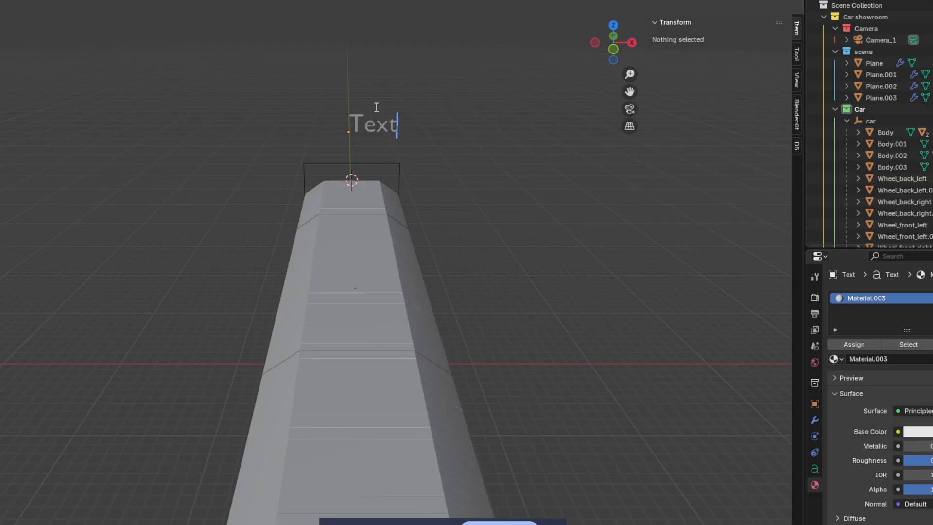
# Step: Replace the placeholder with 'Fourth Lesson' and increase the Character Spacing
pyautogui.press('BackSpace')
pyautogui.press('BackSpace')
pyautogui.press('BackSpace')
pyautogui.press('BackSpace')
pyautogui.write('Fourth')
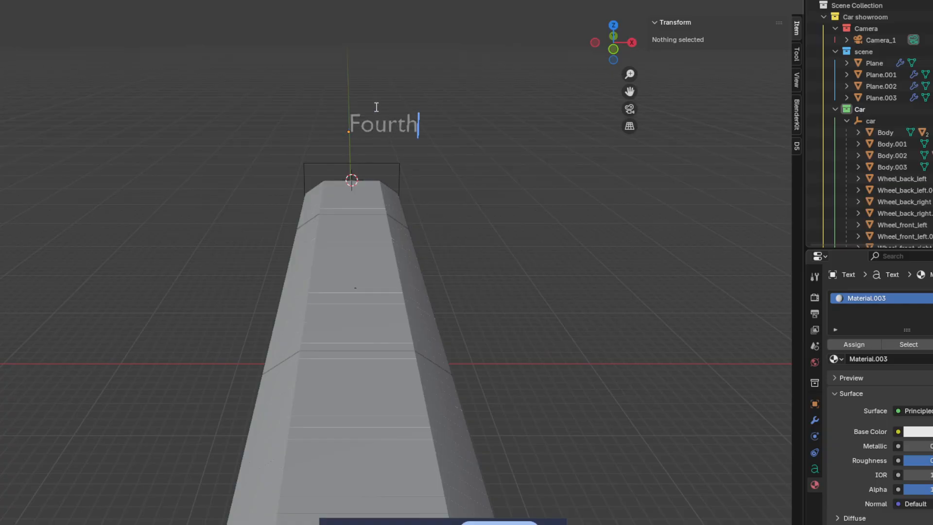
pyautogui.write(' Lesson')
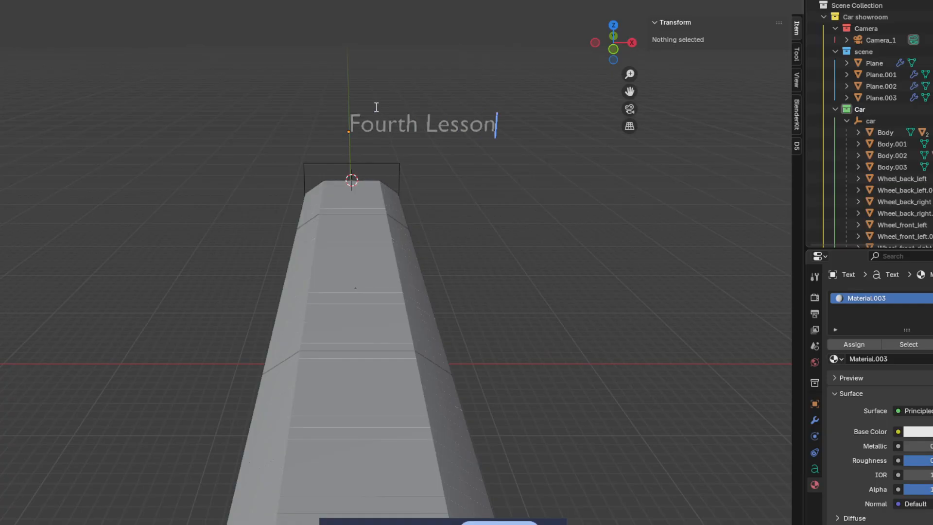
pyautogui.hotkey('ctrl', 'a')
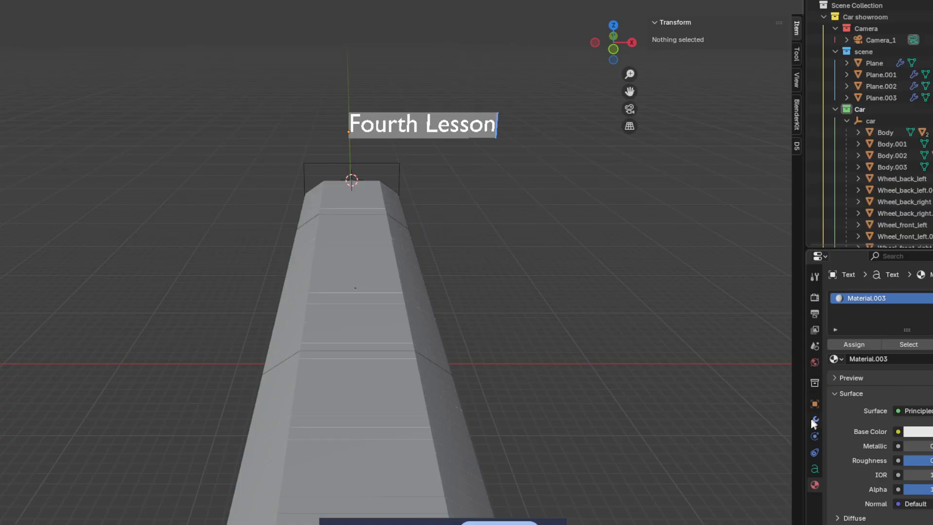
pyautogui.click(816, 468)
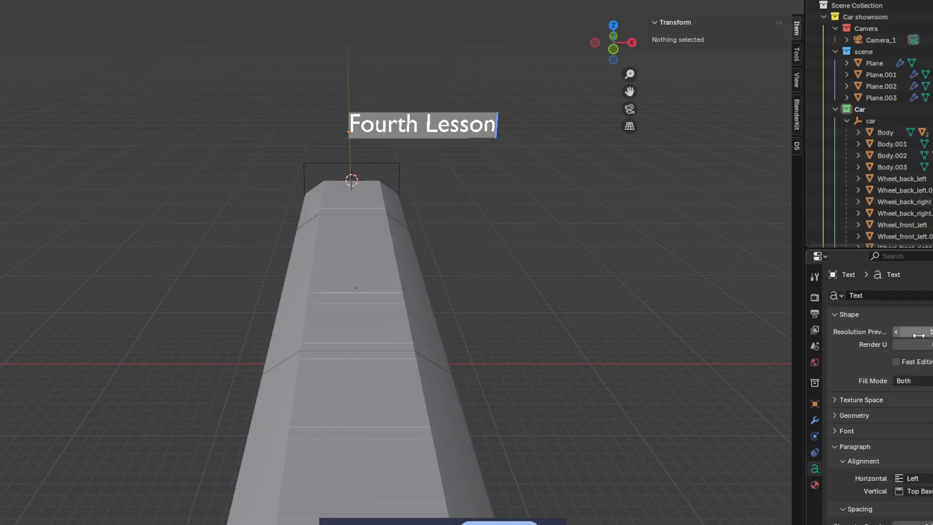
pyautogui.scroll(-5, 906, 418)
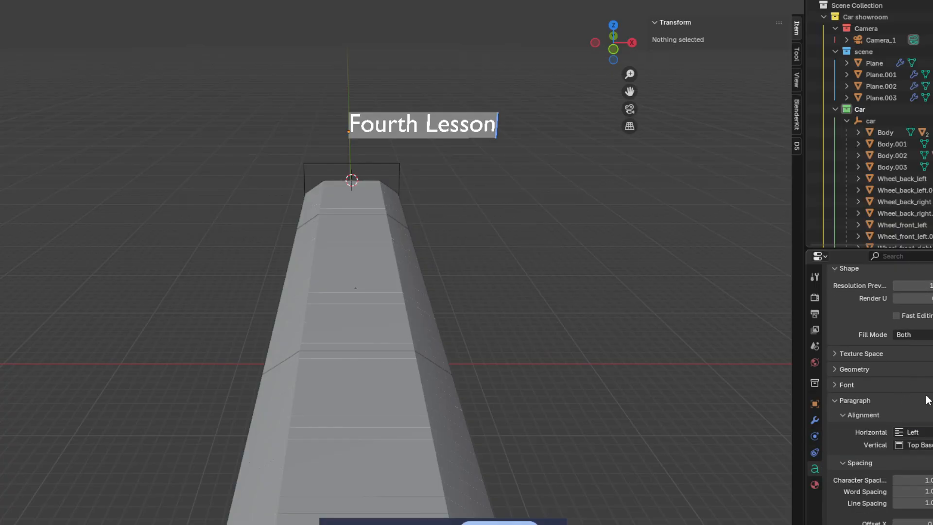
pyautogui.moveTo(907, 426)
pyautogui.mouseDown()
pyautogui.moveTo(926, 425)
pyautogui.moveTo(909, 426)
pyautogui.mouseUp()
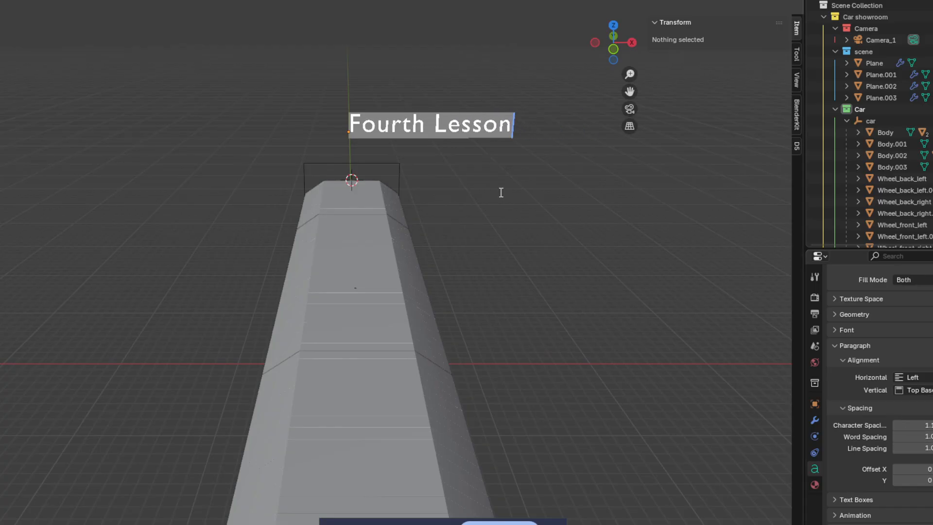
# Step: Delete the wording and begin retyping the title in capitals as 'FOURTH'
pyautogui.press('BackSpace')
pyautogui.write('FOURT')
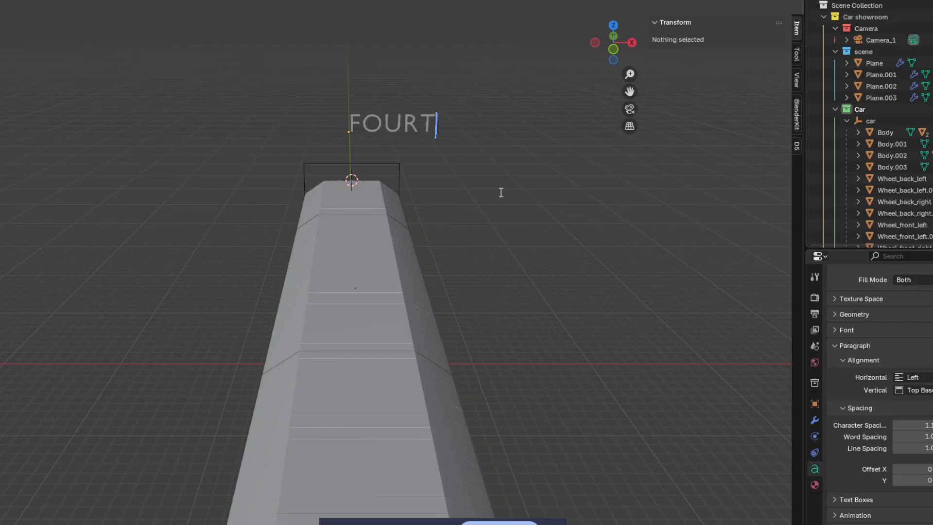
pyautogui.press('BackSpace')
pyautogui.write('TH')
pyautogui.press('BackSpace')
pyautogui.press('BackSpace')
# Step: Finish typing 'FOURTH LESSON', leave edit mode, and cancel the save dialog
pyautogui.write('TH LESSON')
pyautogui.press('Tab')
pyautogui.hotkey('ctrl', 's')
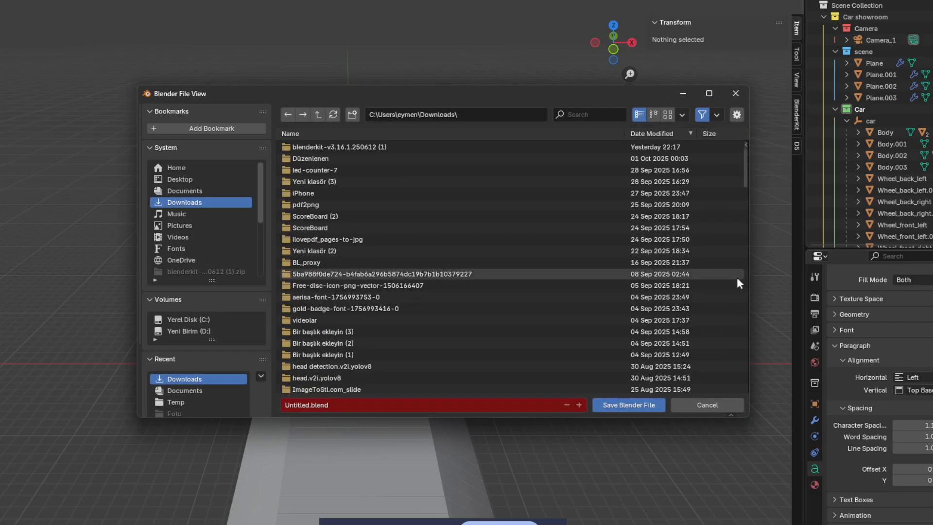
pyautogui.click(707, 405)
# Step: Drag Paragraph Offset X to about -4 to centre the title, and expand the Font panel
pyautogui.moveTo(918, 469)
pyautogui.mouseDown()
pyautogui.moveTo(889, 469)
pyautogui.moveTo(928, 450)
pyautogui.moveTo(923, 475)
pyautogui.moveTo(931, 475)
pyautogui.moveTo(916, 475)
pyautogui.mouseUp()
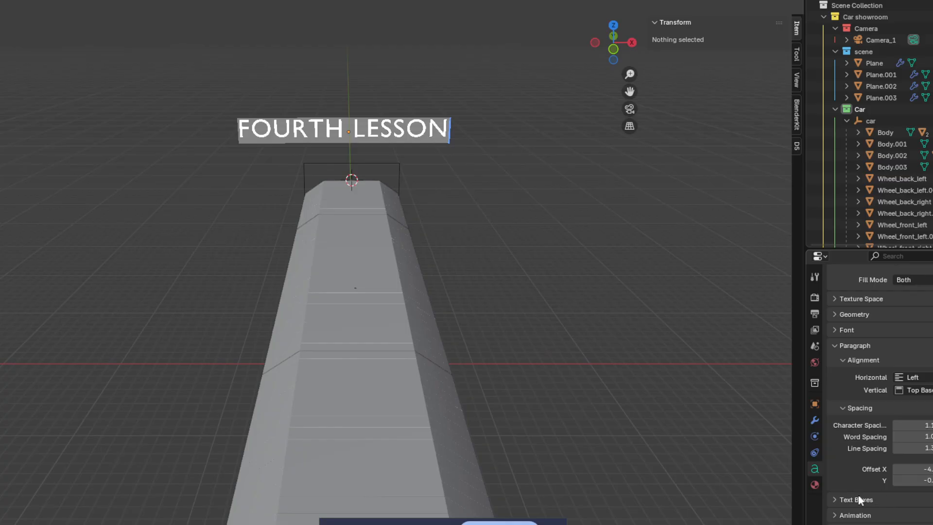
pyautogui.click(845, 360)
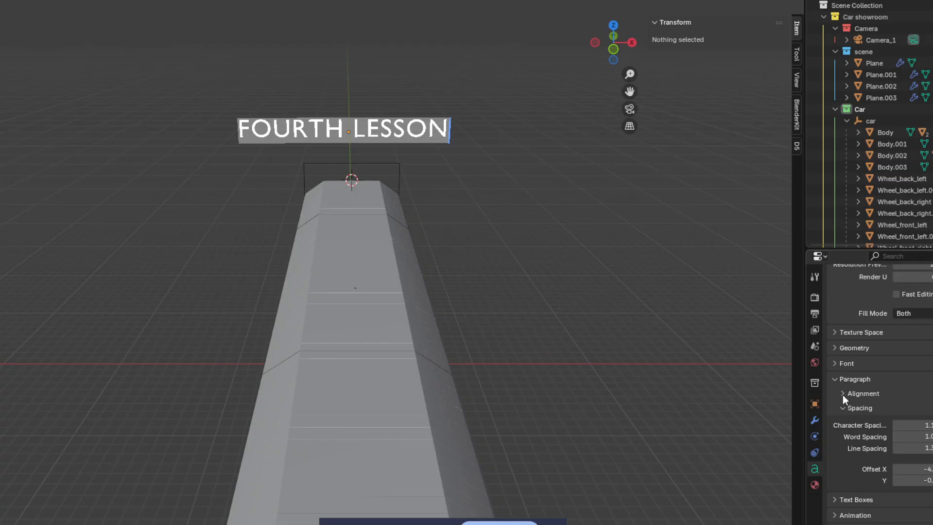
pyautogui.click(841, 364)
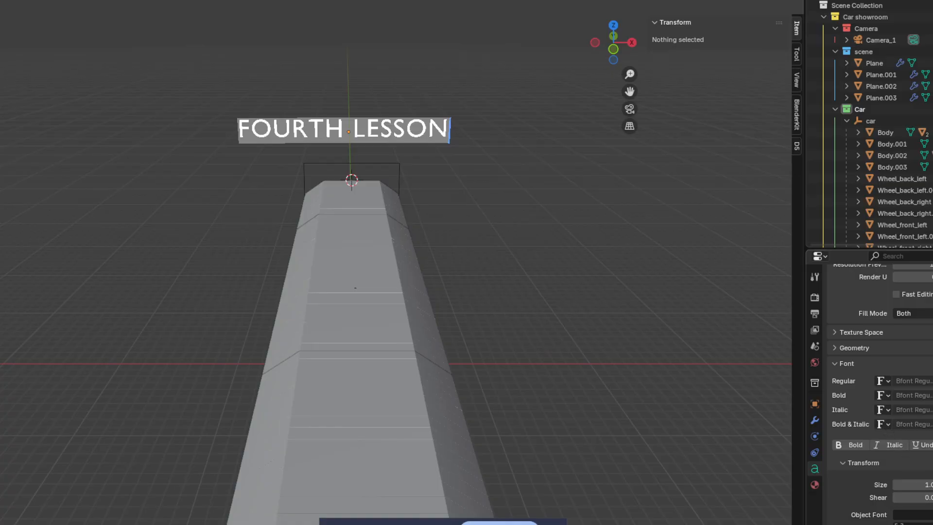
pyautogui.scroll(-2, 904, 438)
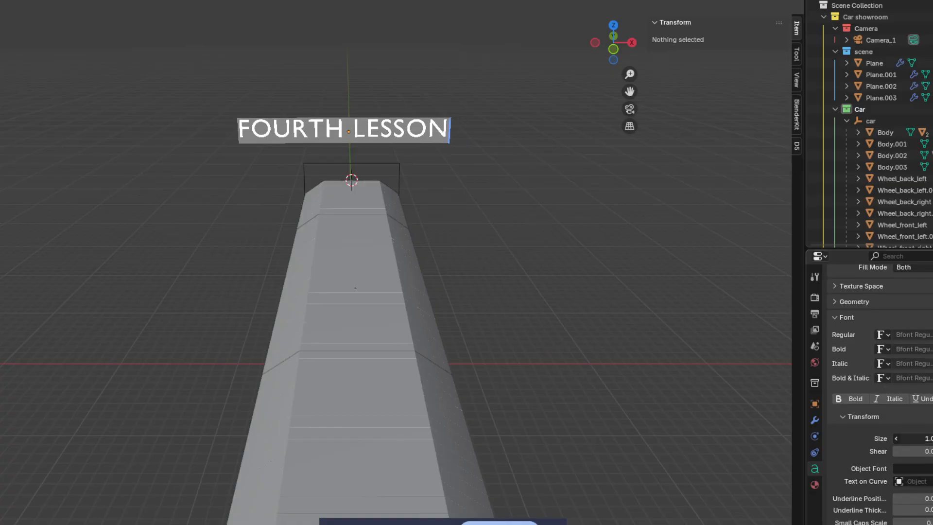
# Step: Set the title's font Size to 0.9 and toggle Bold
pyautogui.moveTo(928, 439); pyautogui.dragTo(924, 439)
pyautogui.scroll(-1, 926, 509)
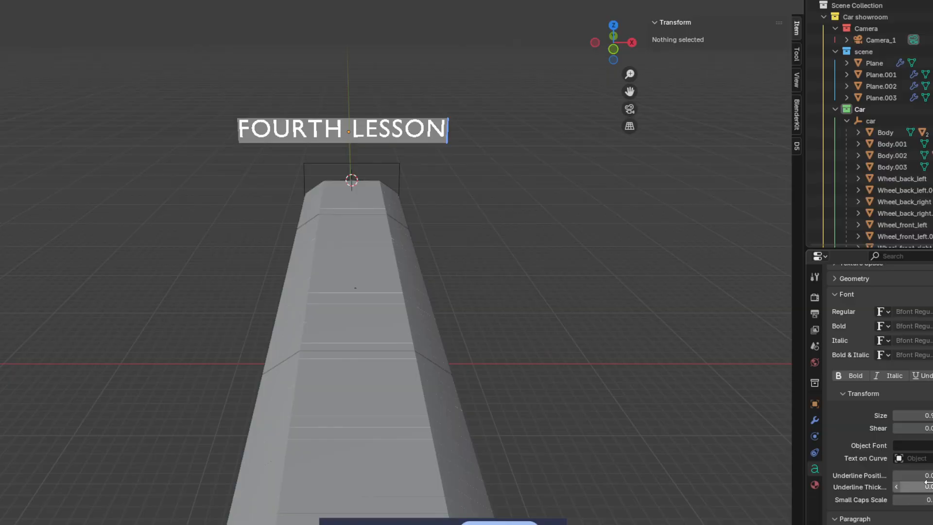
pyautogui.moveTo(927, 476); pyautogui.dragTo(914, 475)
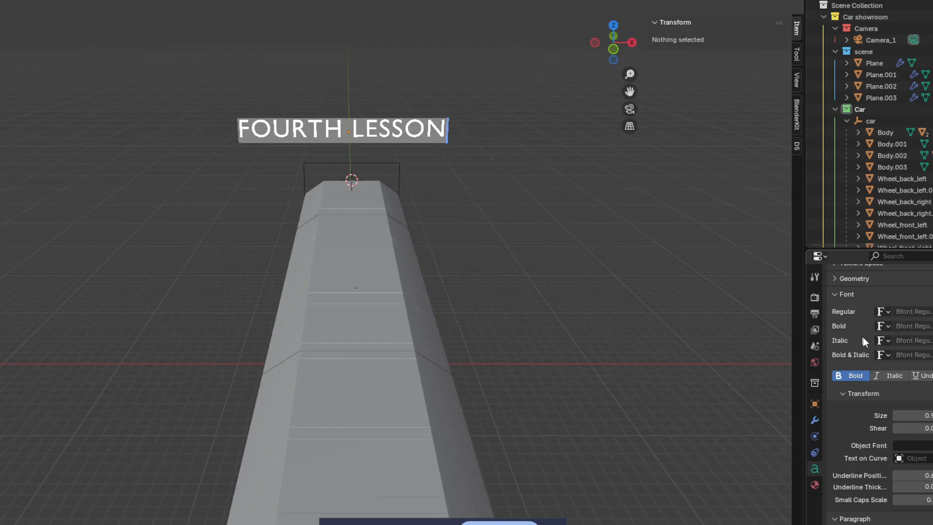
pyautogui.click(859, 374)
# Step: Browse the font list, then raise the Geometry Offset to thicken the letters
pyautogui.click(883, 312)
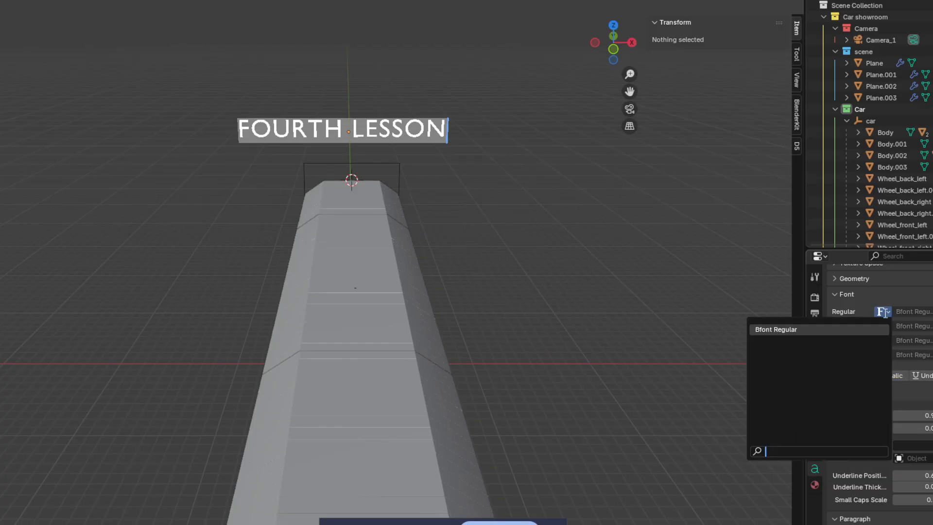
pyautogui.scroll(1, 863, 365)
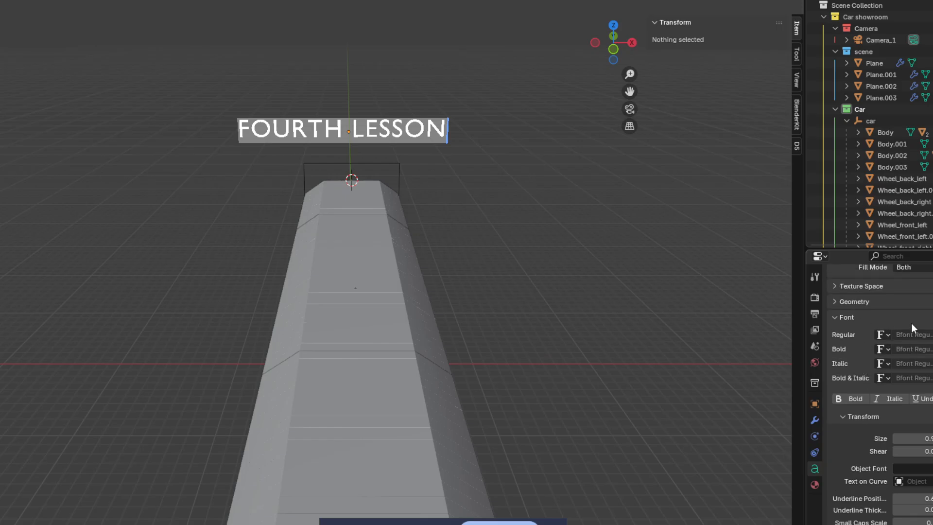
pyautogui.click(884, 335)
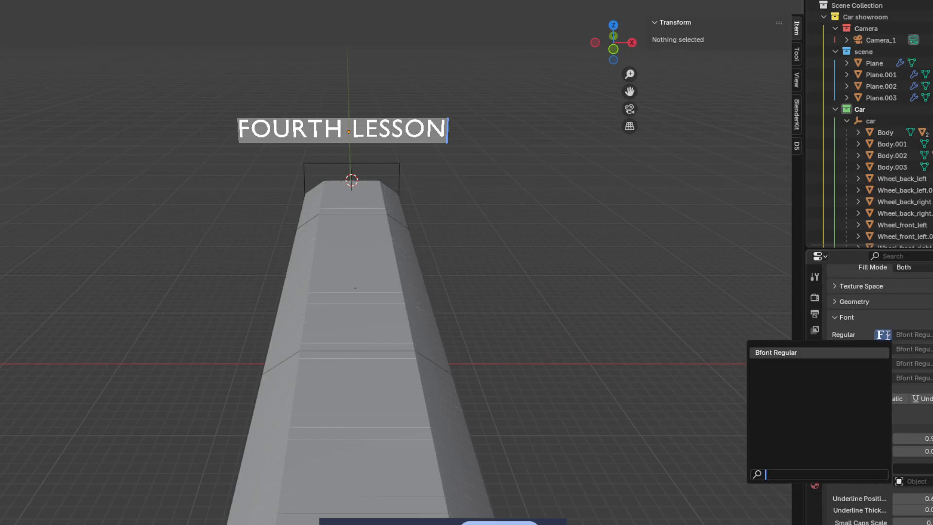
pyautogui.click(847, 301)
pyautogui.moveTo(914, 319); pyautogui.dragTo(926, 319)
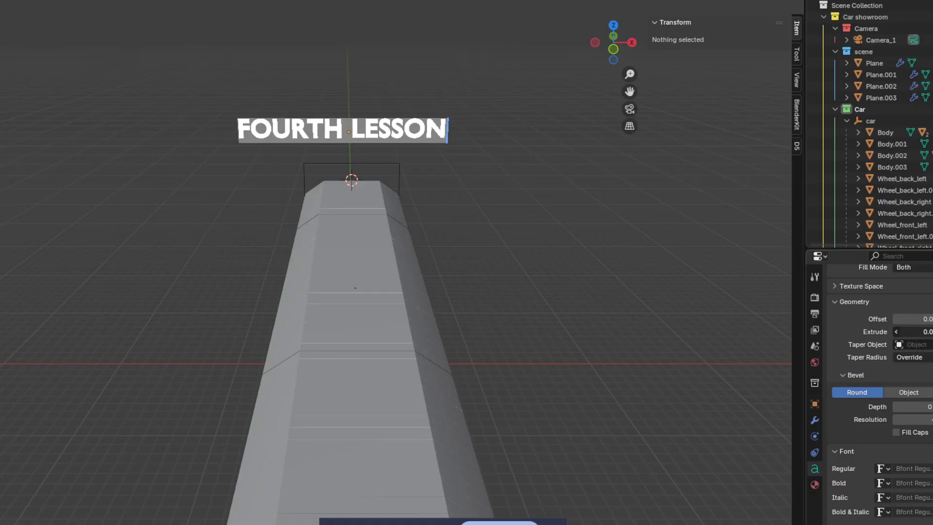
# Step: Test extrusion depth on the title, then tilt it around its X axis
pyautogui.moveTo(919, 332)
pyautogui.mouseDown()
pyautogui.moveTo(926, 332)
pyautogui.moveTo(919, 332)
pyautogui.mouseUp()
pyautogui.moveTo(552, 272); pyautogui.dragTo(592, 174, button='middle')
pyautogui.press('Tab')
pyautogui.press('Tab')
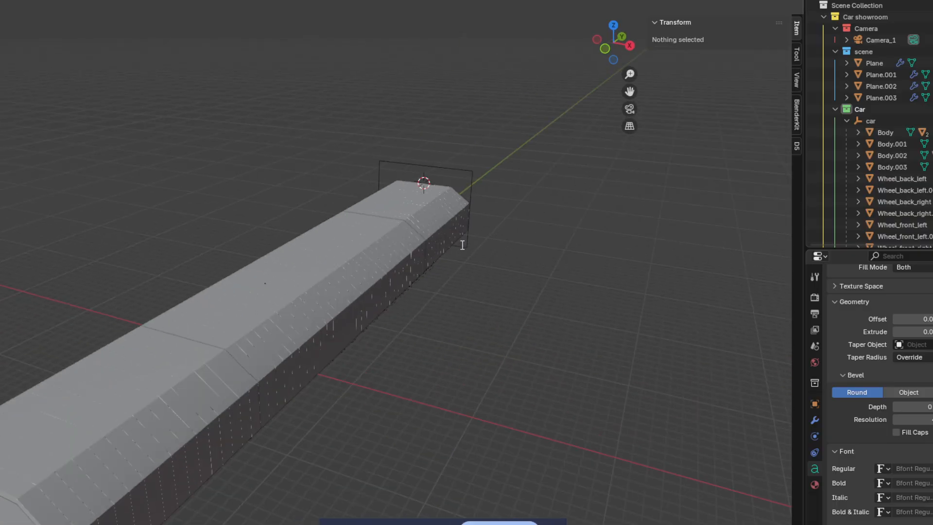
pyautogui.press('Tab')
pyautogui.keyDown('shift'); pyautogui.moveTo(431, 232); pyautogui.dragTo(559, 268, button='middle'); pyautogui.keyUp('shift')
pyautogui.moveTo(686, 98); pyautogui.dragTo(652, 98)
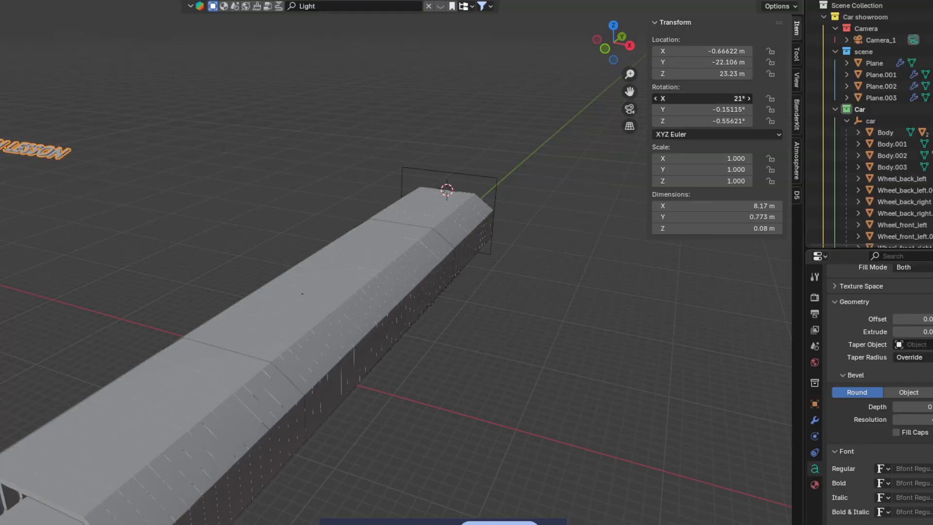
# Step: Raise the title vertically while checking its placement through the scene camera
pyautogui.click(630, 109)
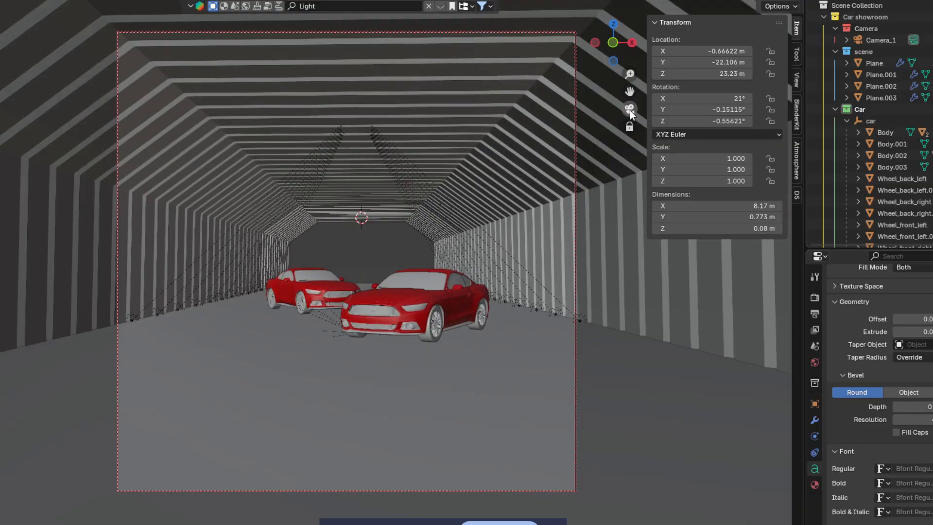
pyautogui.press('g')
pyautogui.press('z')
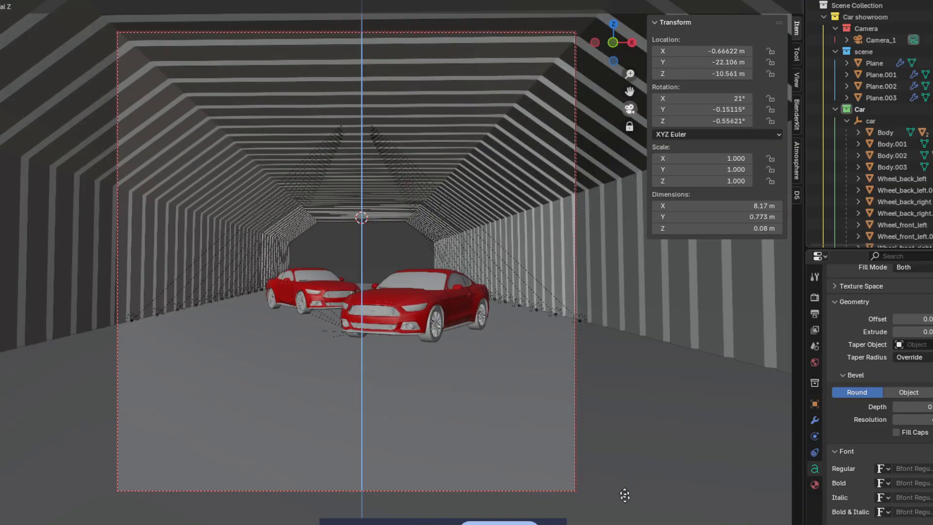
pyautogui.click(624, 182)
pyautogui.click(631, 110)
# Step: Preview the tunnel in Material Preview shading, then return to Solid shading
pyautogui.scroll(-4, 573, 114)
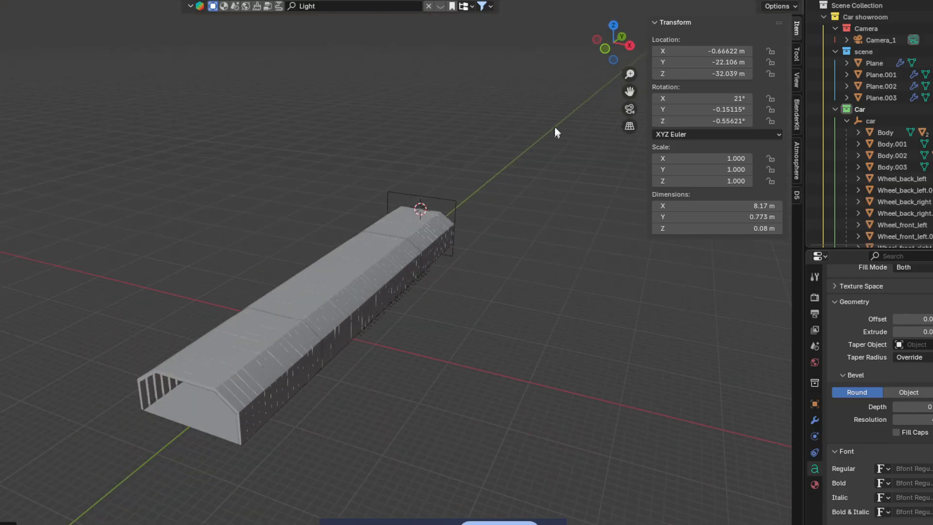
pyautogui.moveTo(522, 163); pyautogui.dragTo(554, 148, button='middle')
pyautogui.scroll(10, 553, 148)
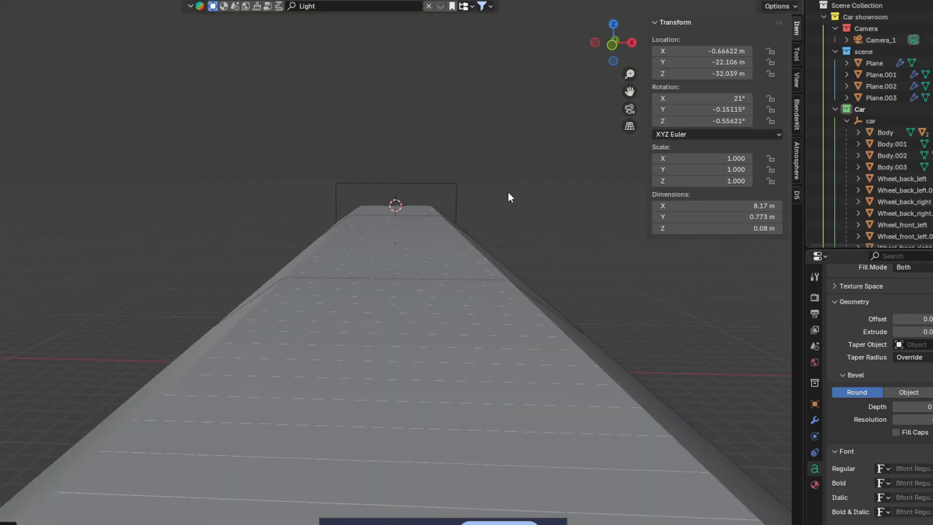
pyautogui.scroll(-1, 497, 146)
pyautogui.press('z')
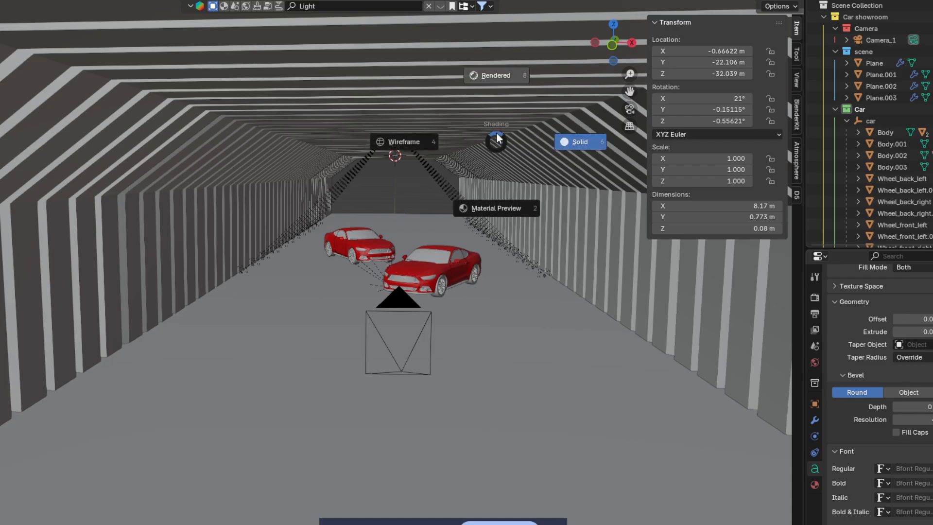
pyautogui.click(500, 193)
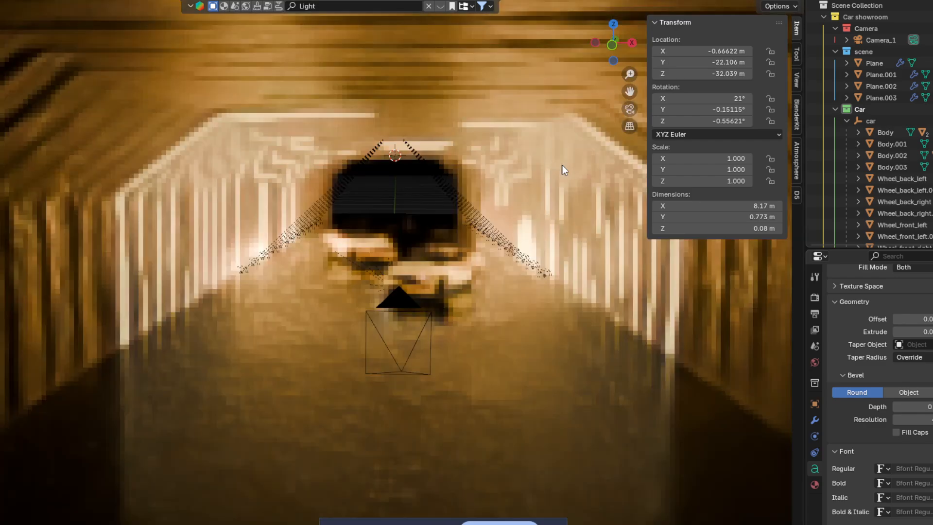
pyautogui.press('z')
pyautogui.click(563, 165)
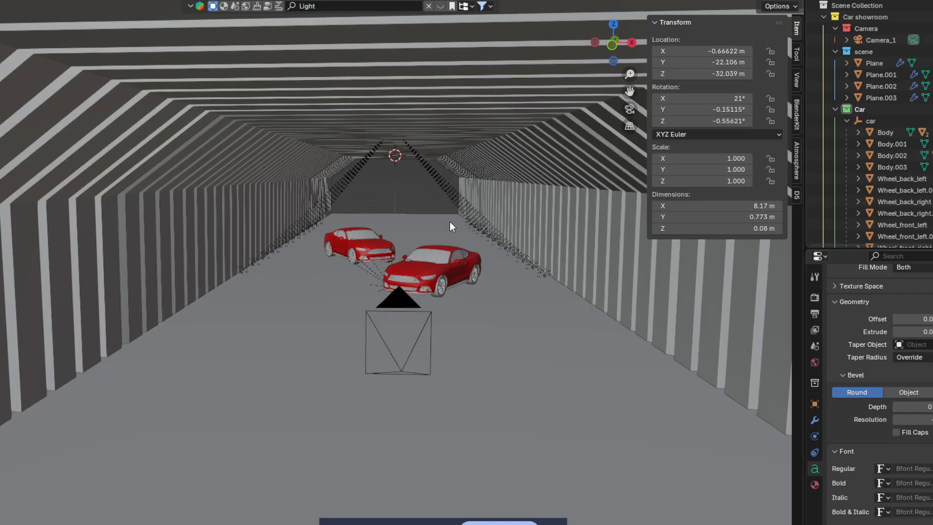
pyautogui.press('z')
pyautogui.click(451, 297)
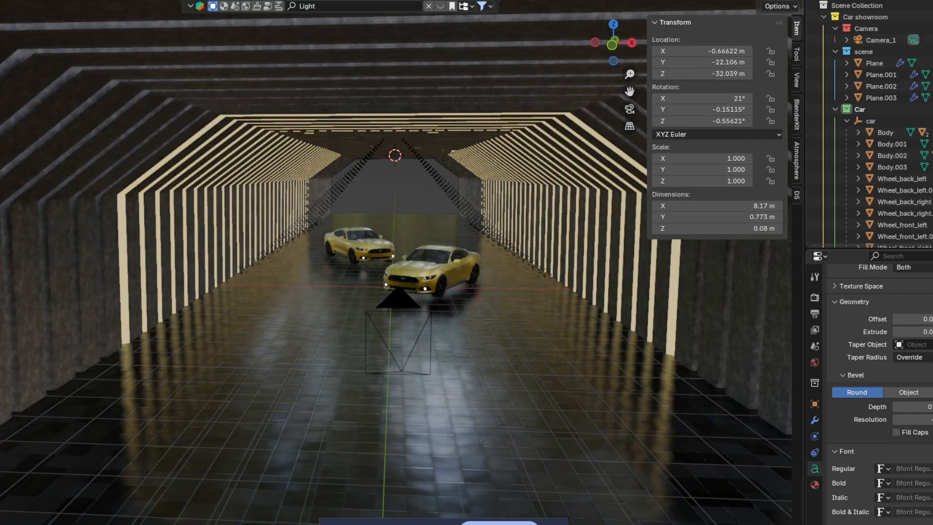
pyautogui.click(749, 1)
# Step: Unhide the Text object and orbit back inside the tunnel facing the two red cars
pyautogui.scroll(-5, 497, 292)
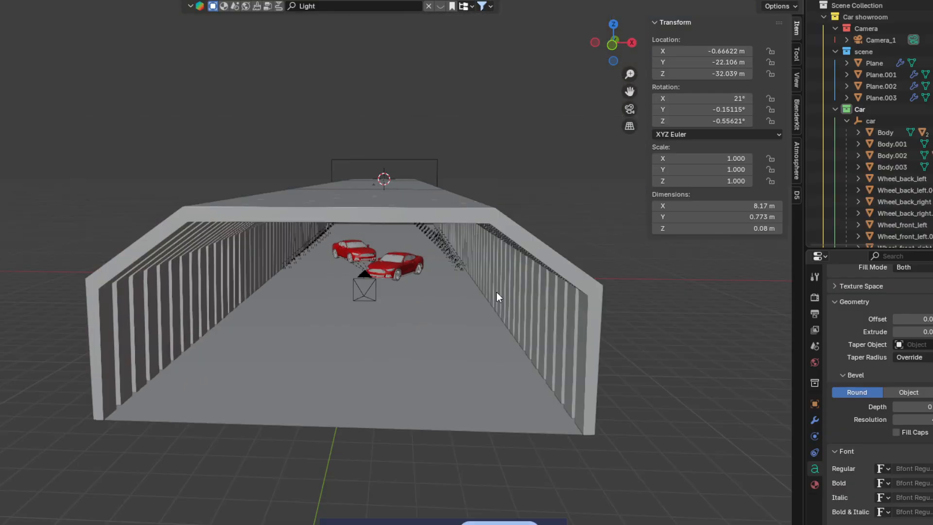
pyautogui.moveTo(497, 292); pyautogui.dragTo(458, 293, button='middle')
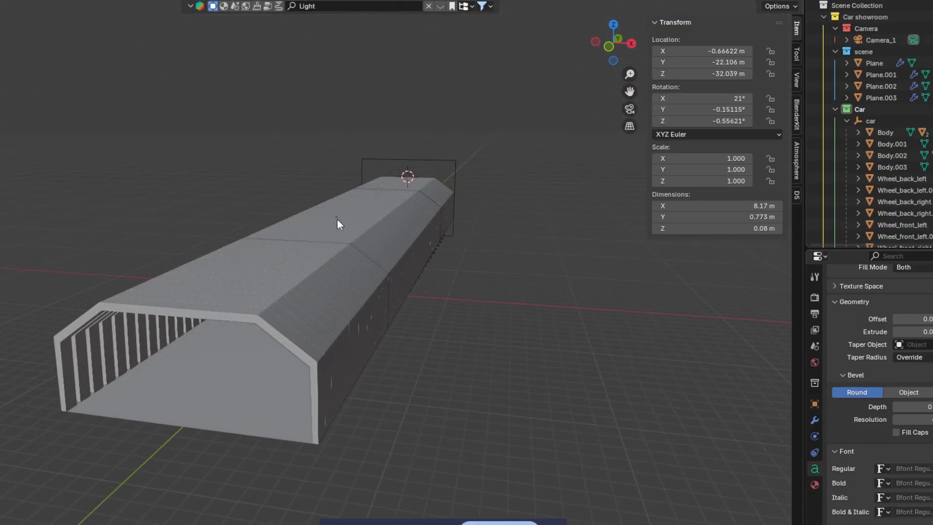
pyautogui.scroll(-6, 870, 130)
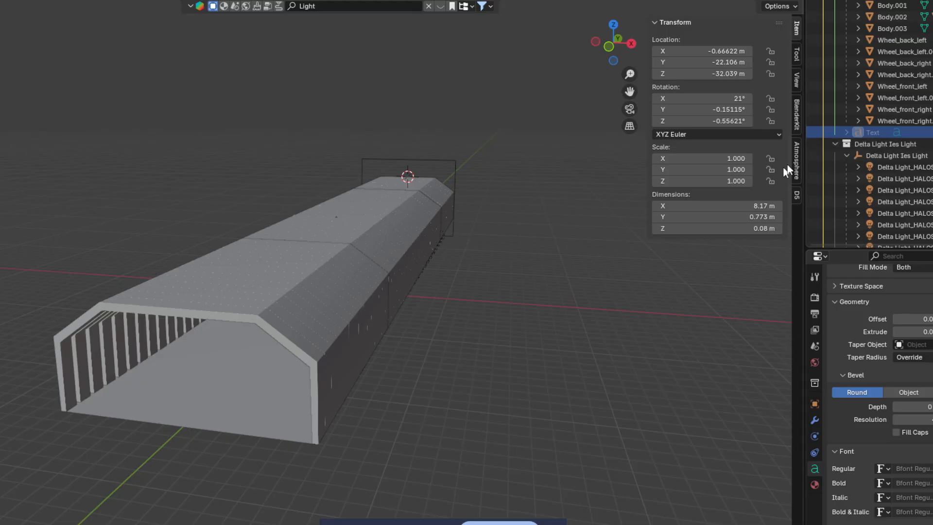
pyautogui.click(932, 132)
pyautogui.scroll(-2, 632, 277)
pyautogui.moveTo(626, 278)
pyautogui.mouseDown(button='middle')
pyautogui.moveTo(641, 278)
pyautogui.moveTo(634, 286)
pyautogui.mouseUp(button='middle')
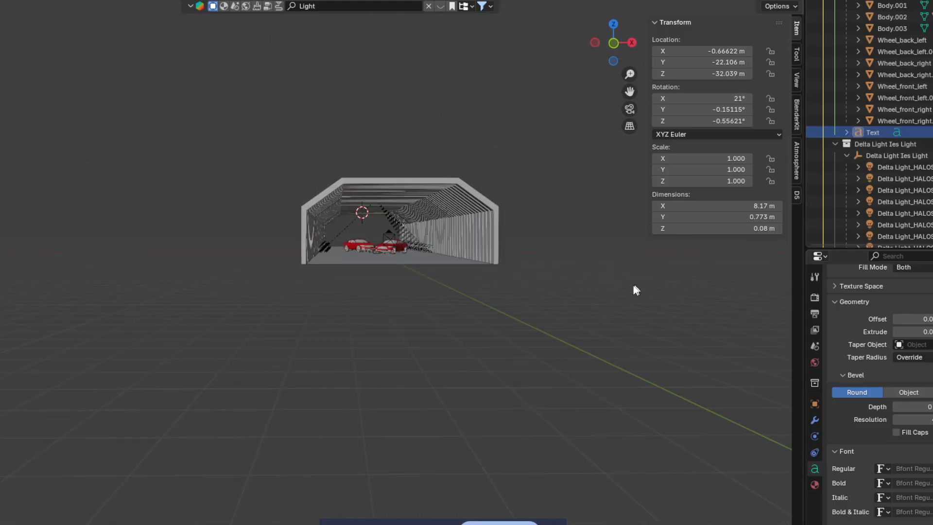
pyautogui.scroll(8, 555, 317)
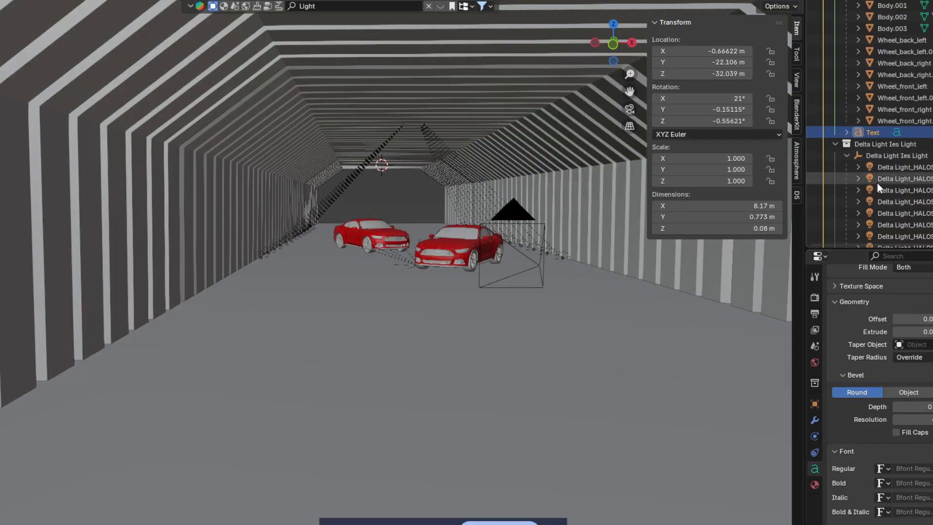
pyautogui.scroll(-1, 875, 182)
pyautogui.scroll(-2, 538, 228)
pyautogui.moveTo(537, 228); pyautogui.dragTo(508, 256, button='middle')
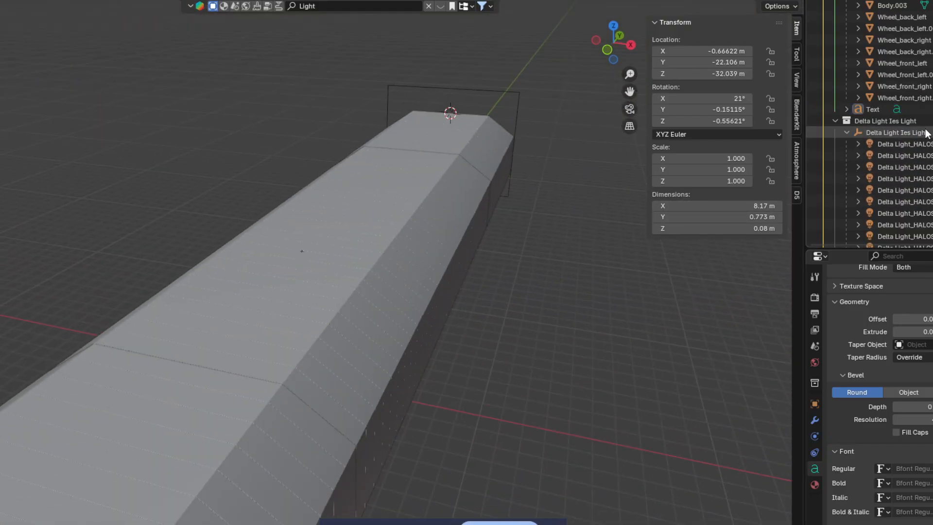
pyautogui.moveTo(593, 334); pyautogui.dragTo(611, 306, button='middle')
# Step: Raise the FOURTH LESSON text along Z into view, cancelling a mistyped move
pyautogui.press('g')
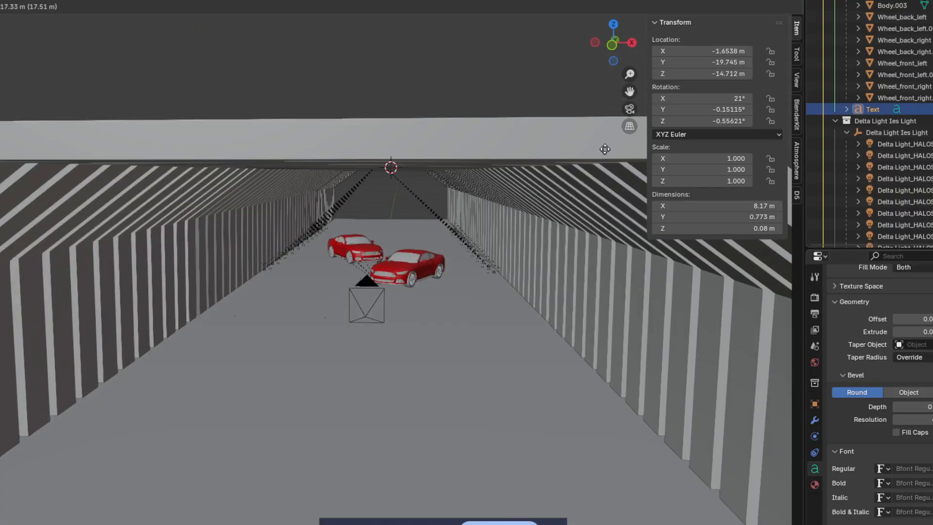
pyautogui.press('z')
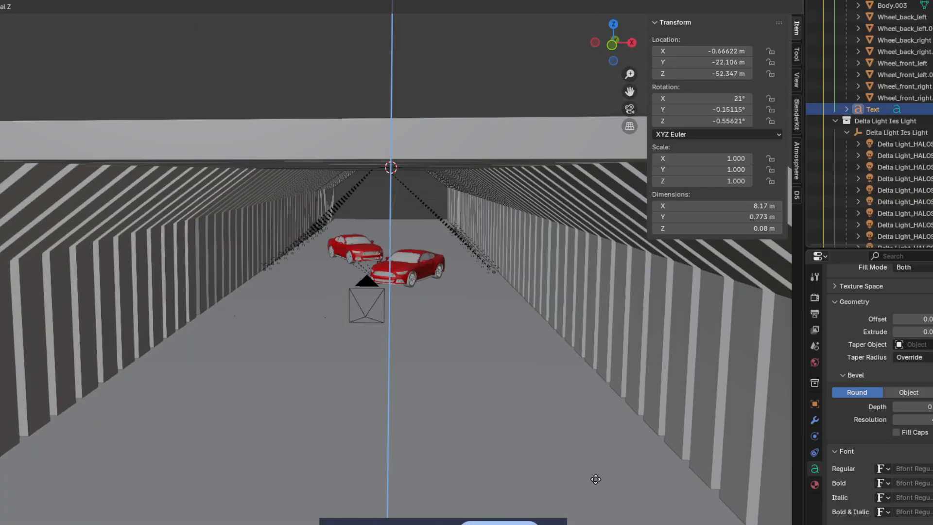
pyautogui.click(583, 487)
pyautogui.press('g')
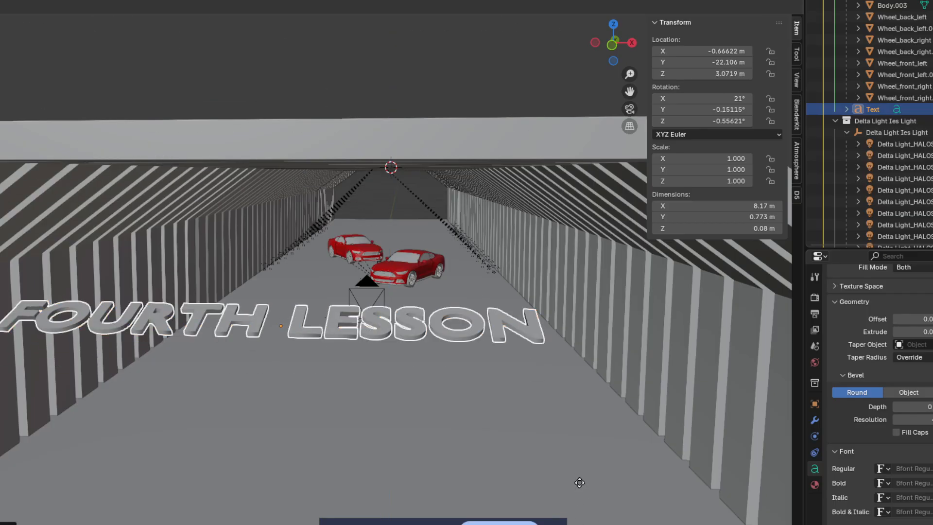
pyautogui.write('xy')
pyautogui.write('-1000000000')
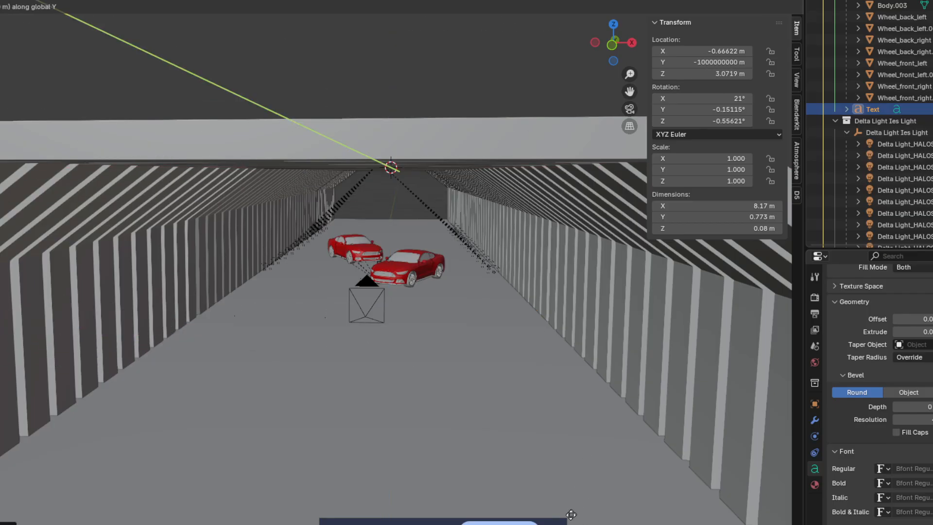
pyautogui.press('Escape')
# Step: From outside the tunnel, slide the text along the Y axis
pyautogui.scroll(-5, 486, 244)
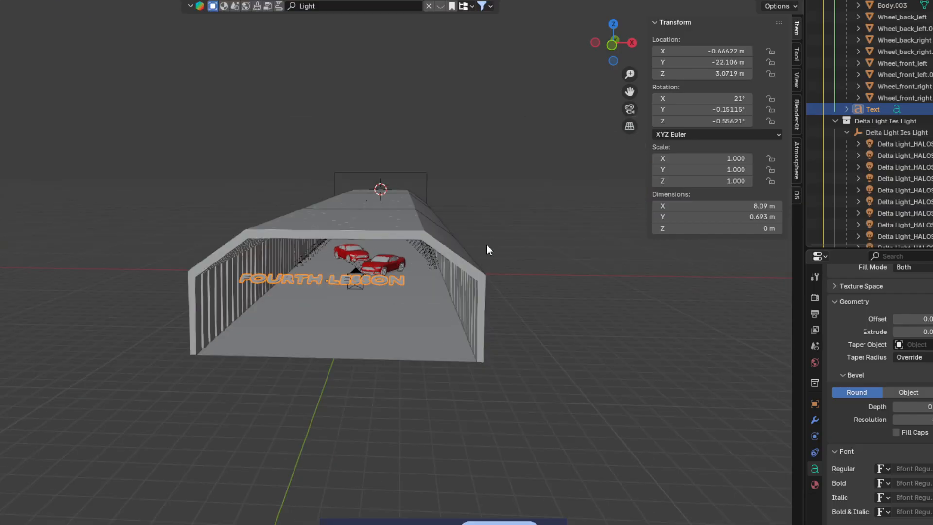
pyautogui.moveTo(486, 244); pyautogui.dragTo(437, 267, button='middle')
pyautogui.press('g')
pyautogui.press('y')
pyautogui.click(462, 252)
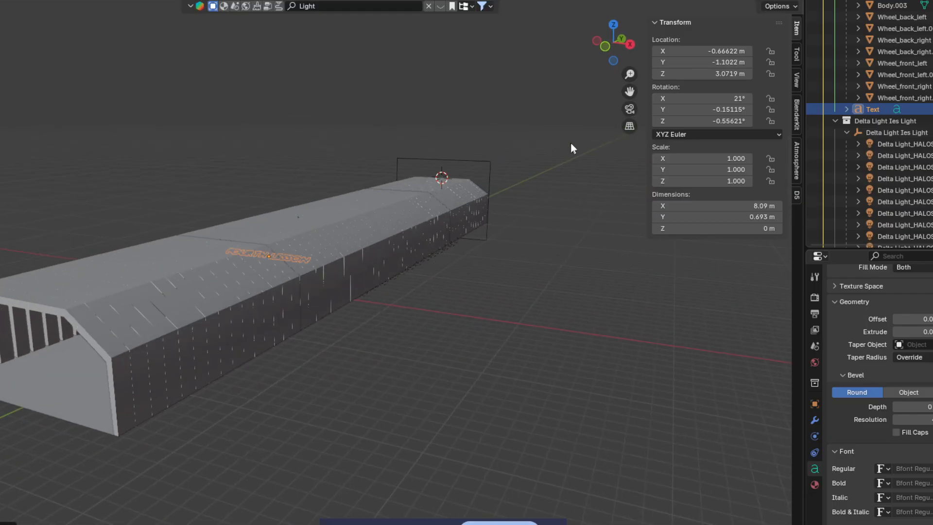
# Step: In camera view, shift the text sideways along X toward the centre
pyautogui.click(624, 110)
pyautogui.press('g')
pyautogui.press('z')
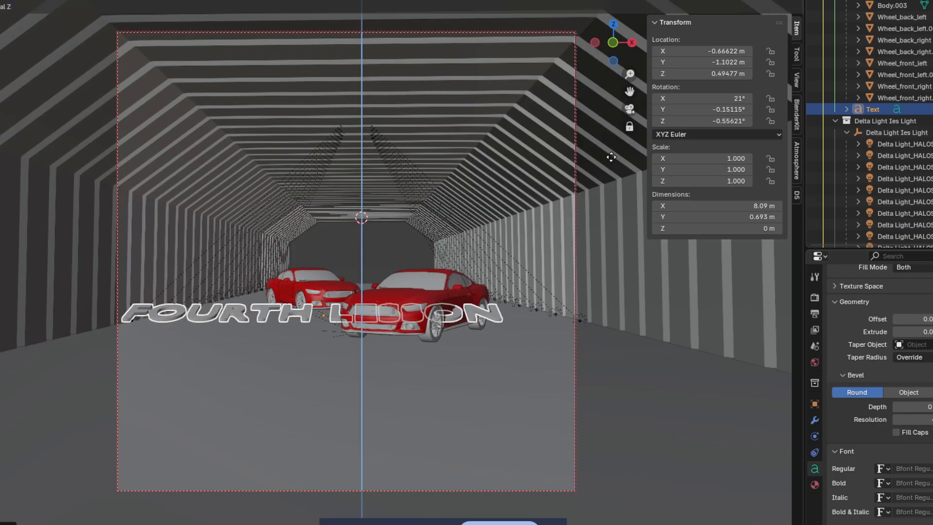
pyautogui.press('y')
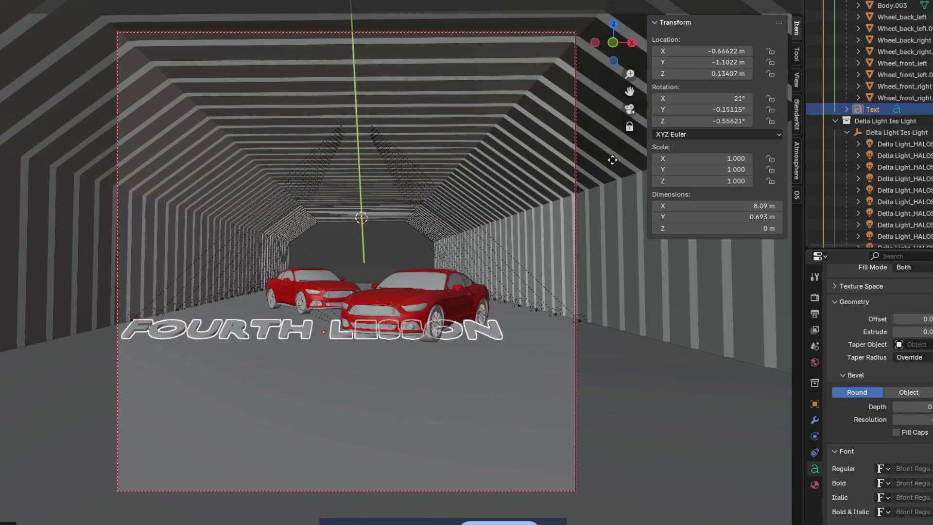
pyautogui.press('x')
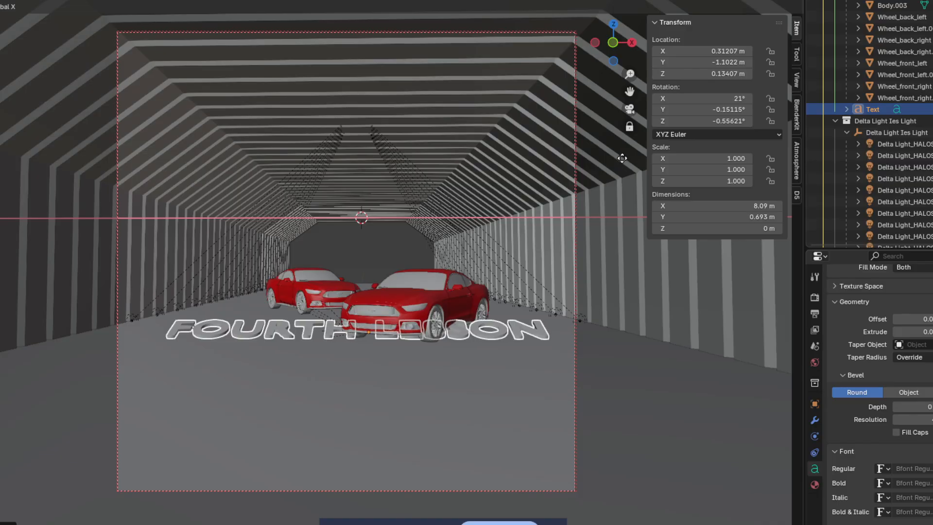
pyautogui.click(624, 162)
# Step: Move the text along Y closer to the camera and scale it down
pyautogui.press('g')
pyautogui.press('x')
pyautogui.press('y')
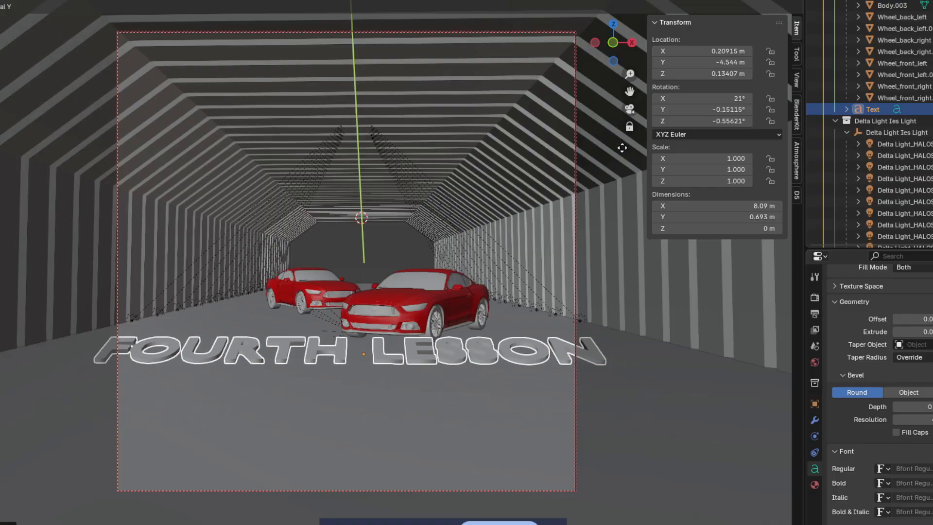
pyautogui.click(622, 148)
pyautogui.press('s')
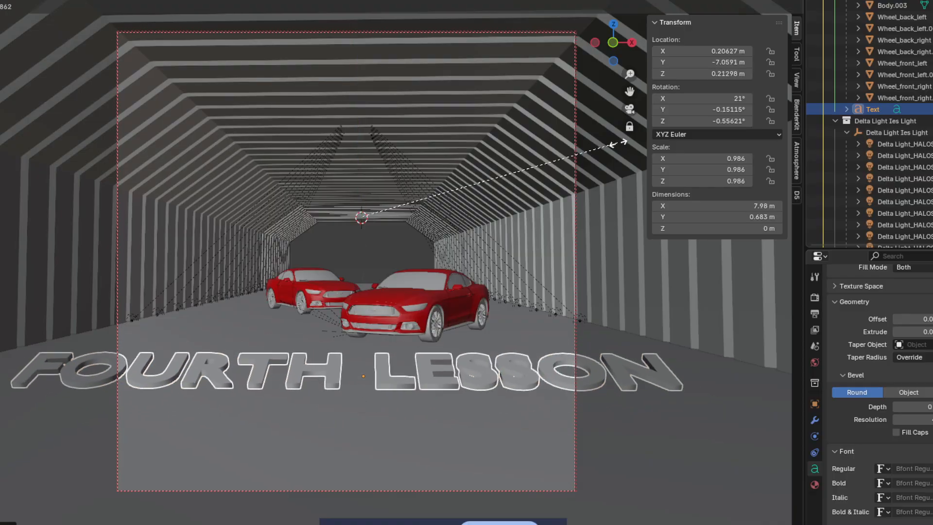
pyautogui.click(593, 146)
# Step: Shrink the text further to about 0.471 and bring it forward before the cars
pyautogui.press('g')
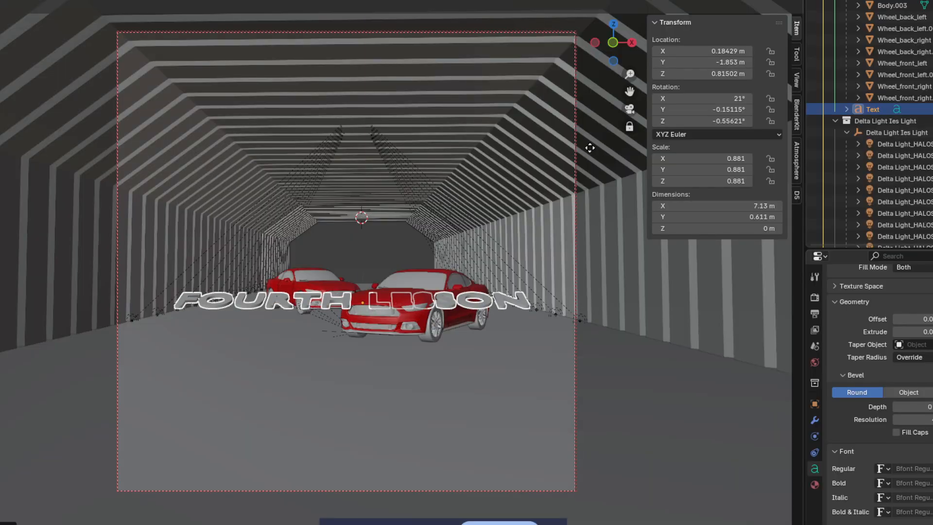
pyautogui.press('z')
pyautogui.press('x')
pyautogui.press('y')
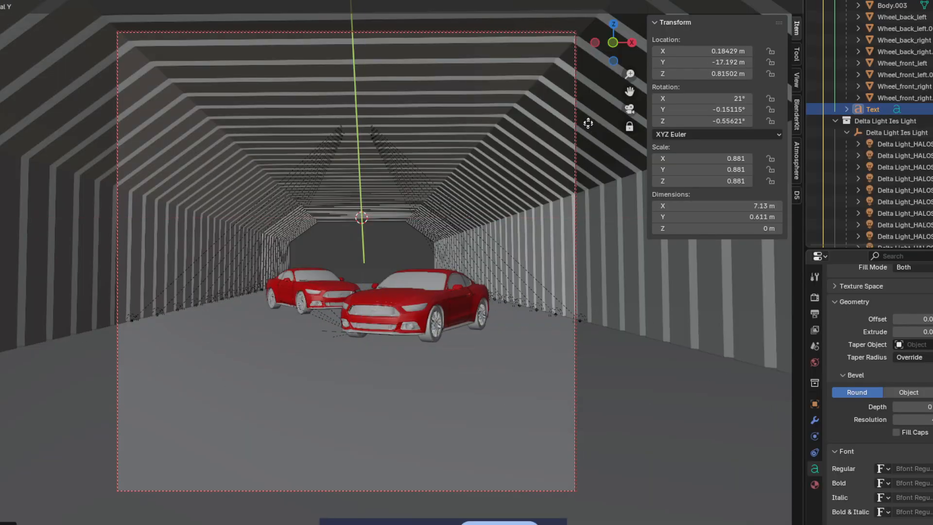
pyautogui.press('g')
pyautogui.press('s')
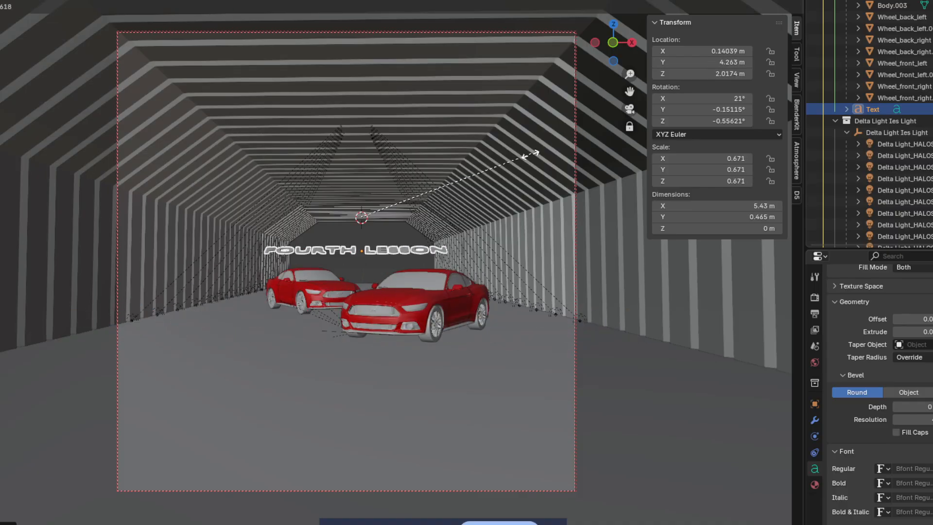
pyautogui.press('s')
pyautogui.click(480, 175)
pyautogui.press('g')
pyautogui.press('y')
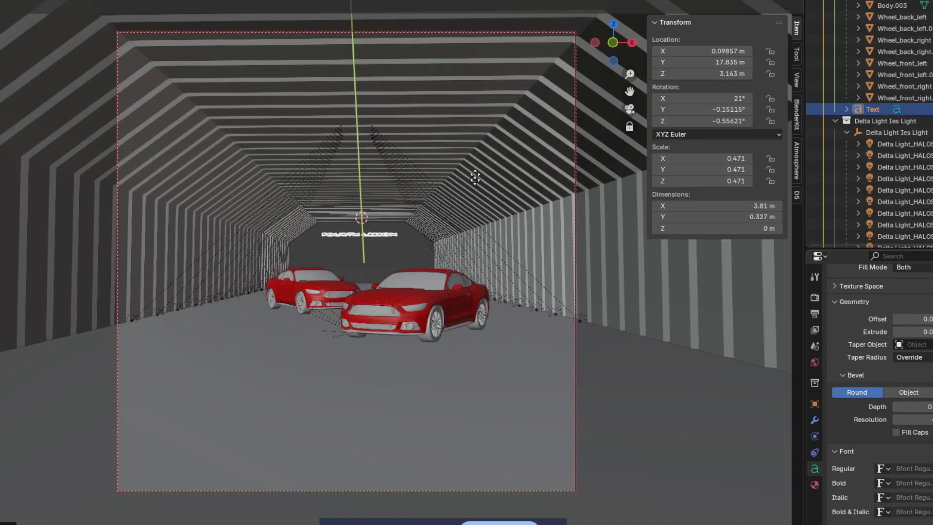
pyautogui.click(474, 156)
# Step: Lower the text onto the floor just in front of the cars
pyautogui.press('g')
pyautogui.press('z')
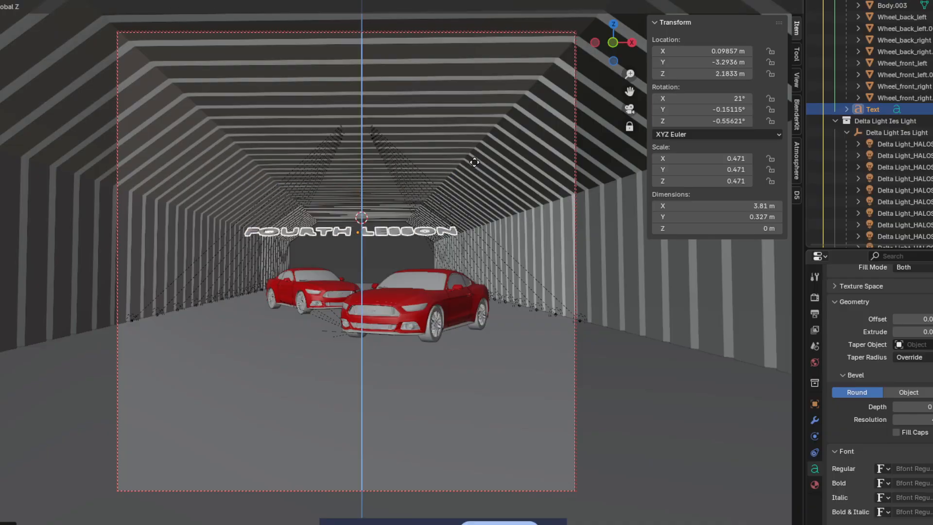
pyautogui.click(479, 180)
pyautogui.press('g')
pyautogui.press('y')
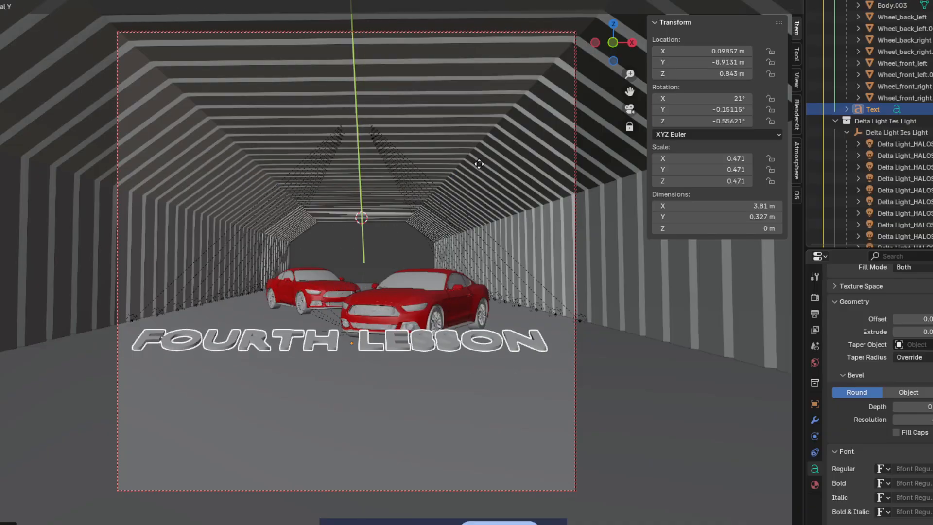
pyautogui.click(479, 164)
pyautogui.press('g')
pyautogui.press('x')
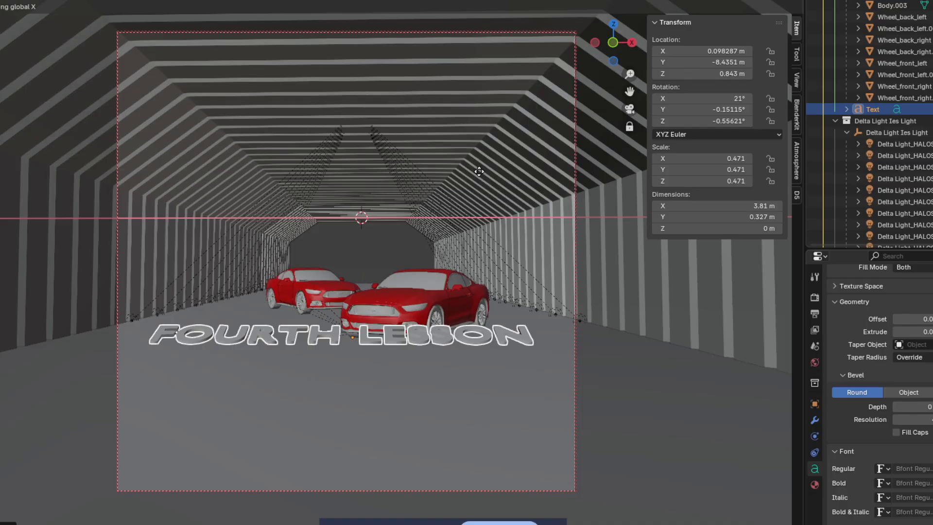
pyautogui.press('z')
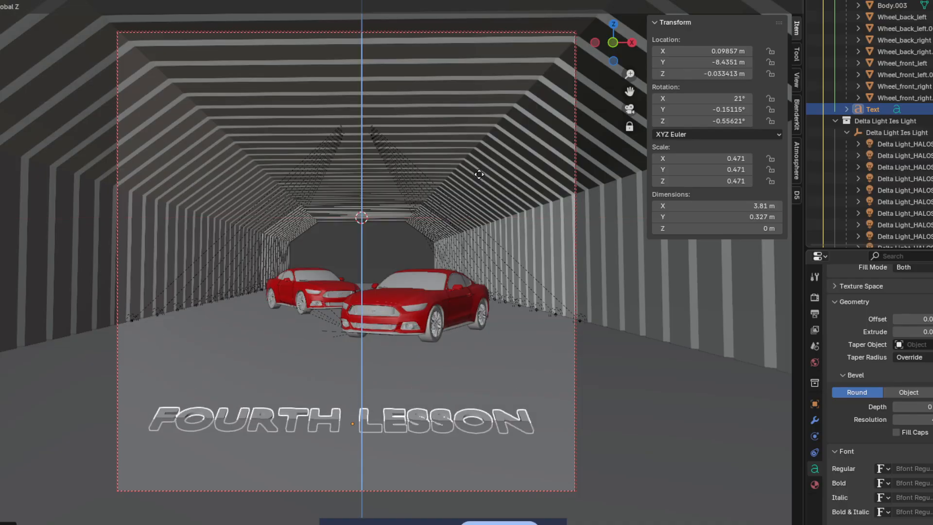
pyautogui.click(479, 172)
# Step: Set the title's Material.003 base colour to warm gold #E7C36D and view it in Rendered shading
pyautogui.click(393, 227)
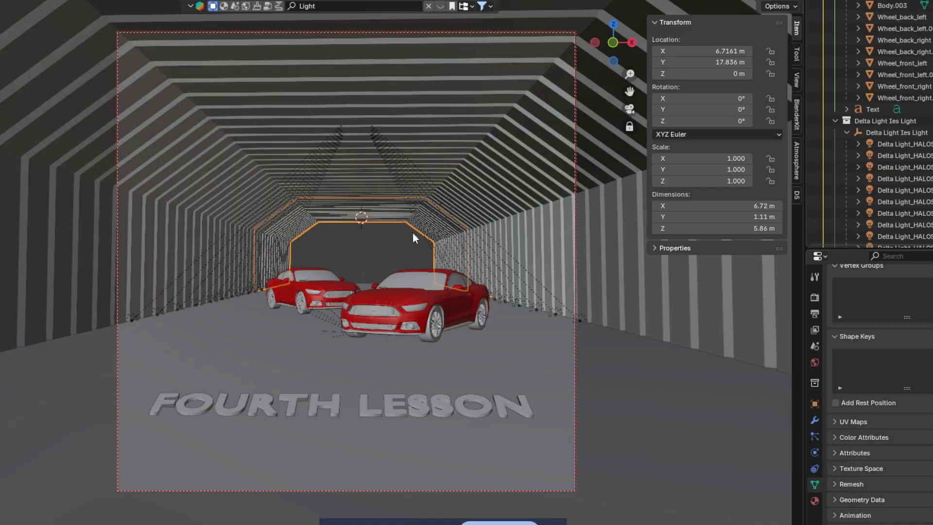
pyautogui.click(395, 401)
pyautogui.click(815, 485)
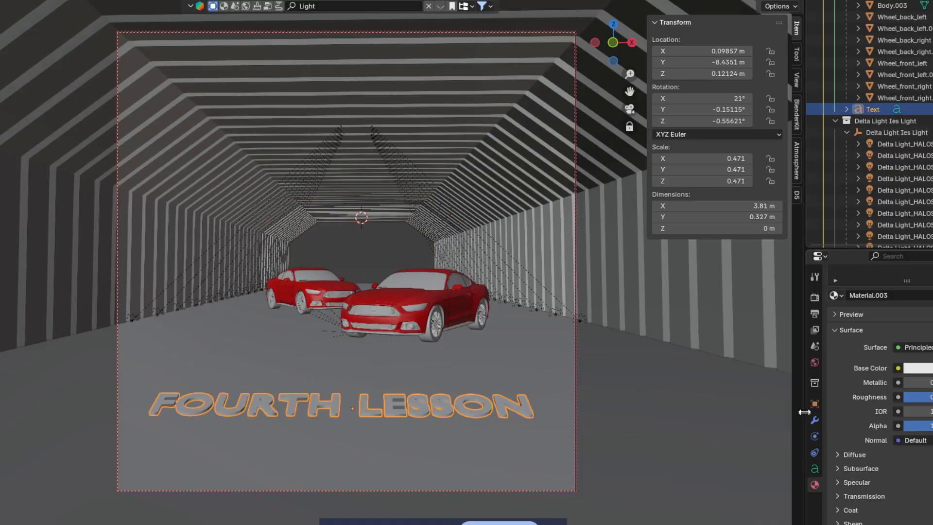
pyautogui.click(914, 368)
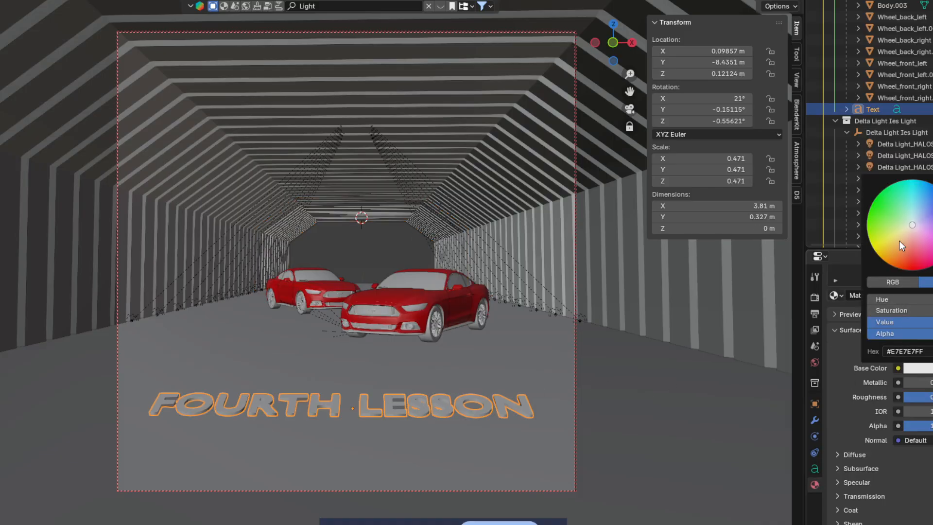
pyautogui.moveTo(901, 242); pyautogui.dragTo(896, 242)
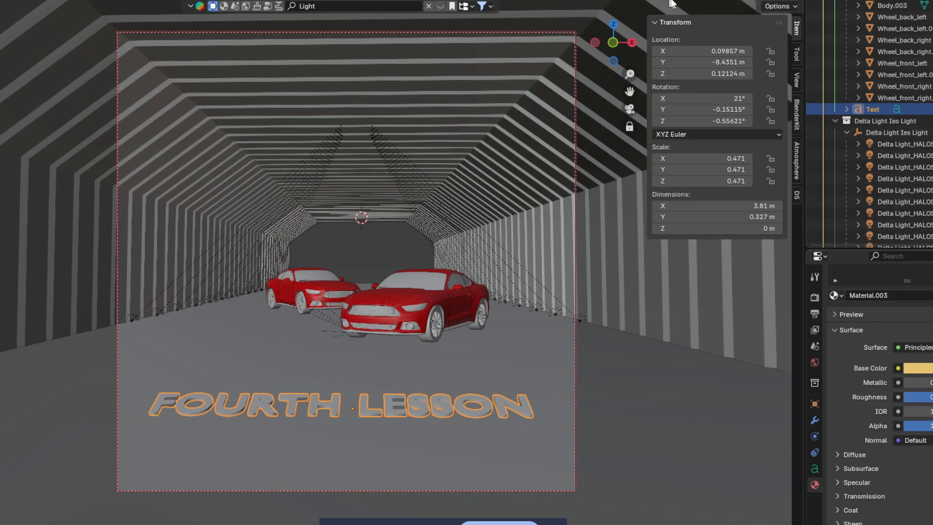
pyautogui.click(781, 0)
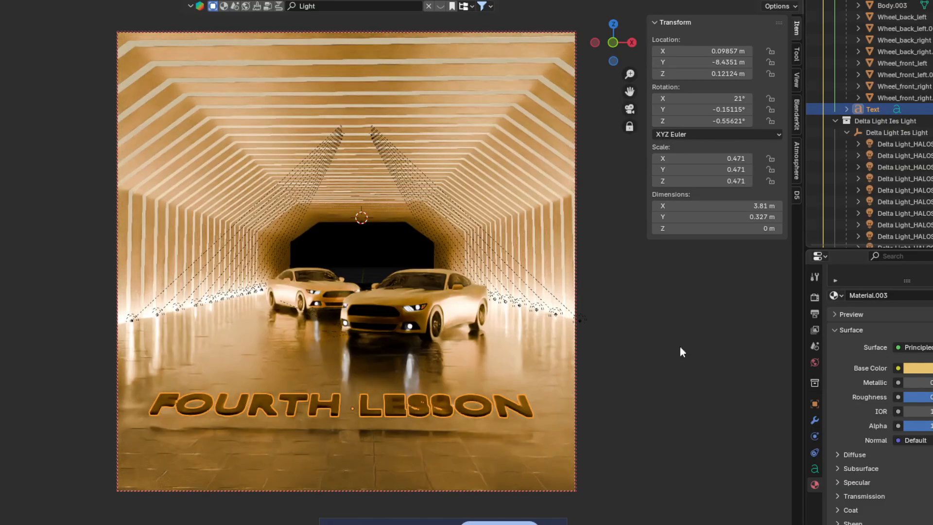
# Step: Select another tunnel object and switch the viewport back to Solid shading
pyautogui.click(646, 343)
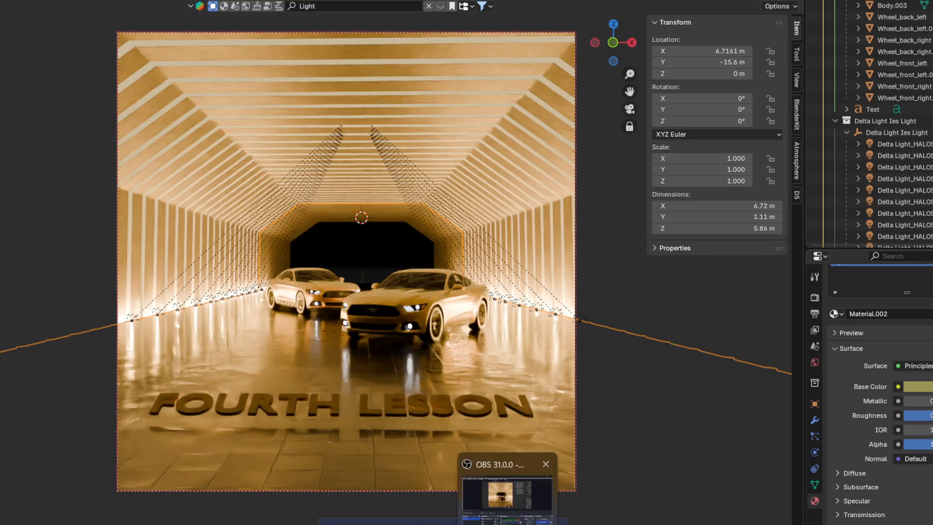
pyautogui.click(748, 2)
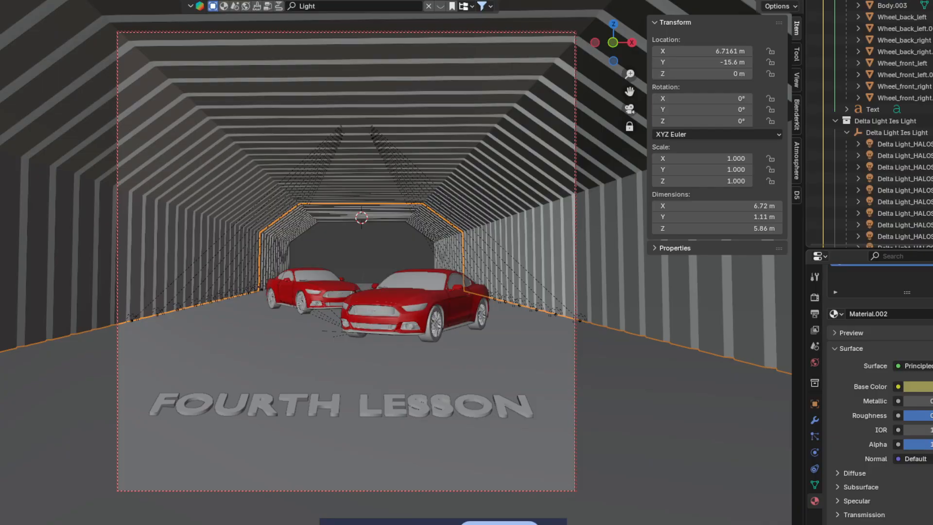